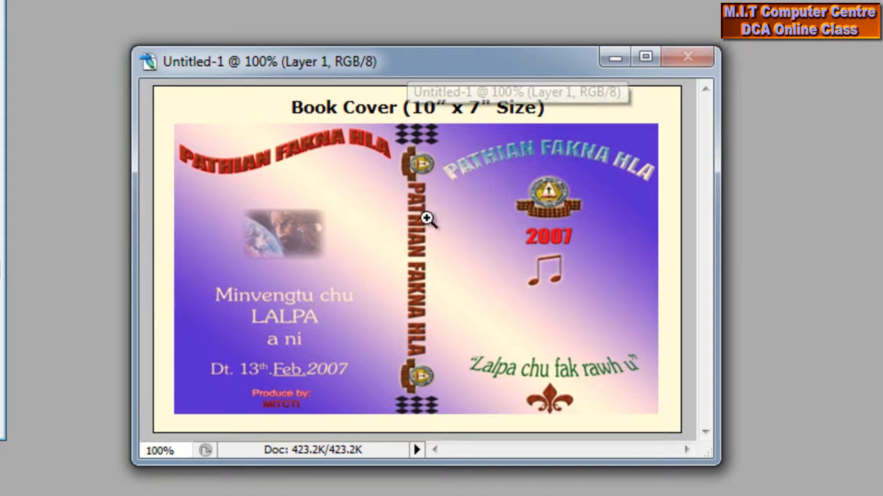
left_click_drag(436, 65, 353, 32)
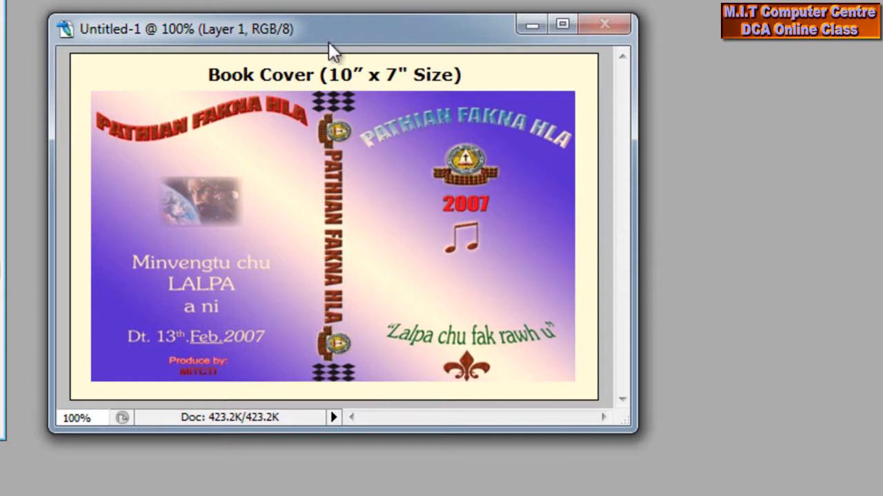
left_click_drag(334, 32, 404, 10)
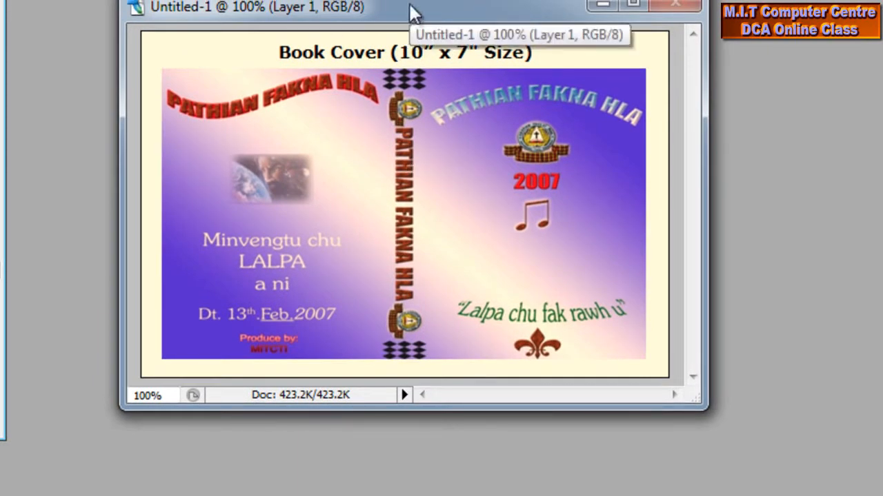
mouse_move(400, 9)
left_mouse_down()
mouse_move(392, 27)
mouse_move(388, 3)
left_mouse_up()
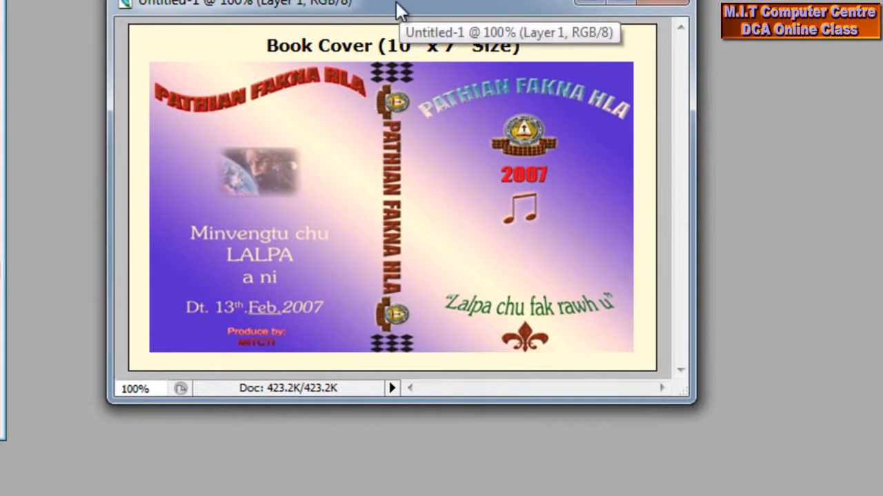
left_click_drag(390, 7, 389, 30)
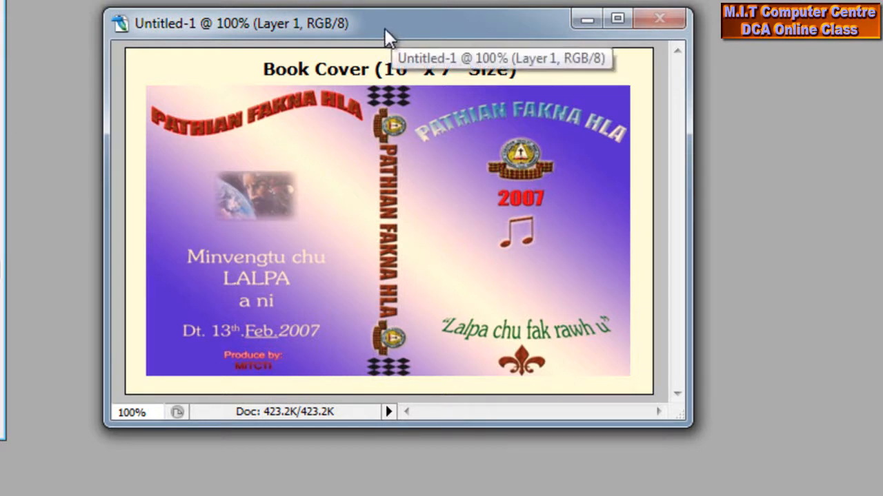
left_click_drag(388, 27, 384, 37)
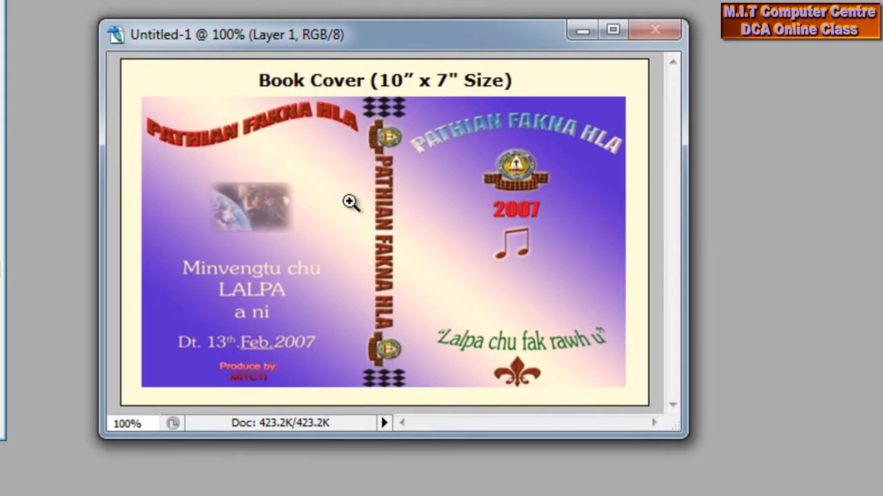
left_click_drag(385, 39, 396, 25)
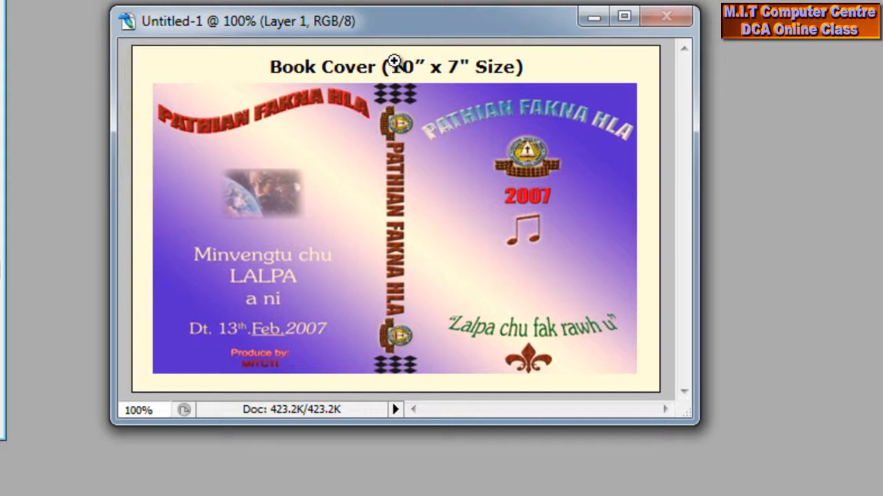
left_click_drag(396, 23, 375, 1)
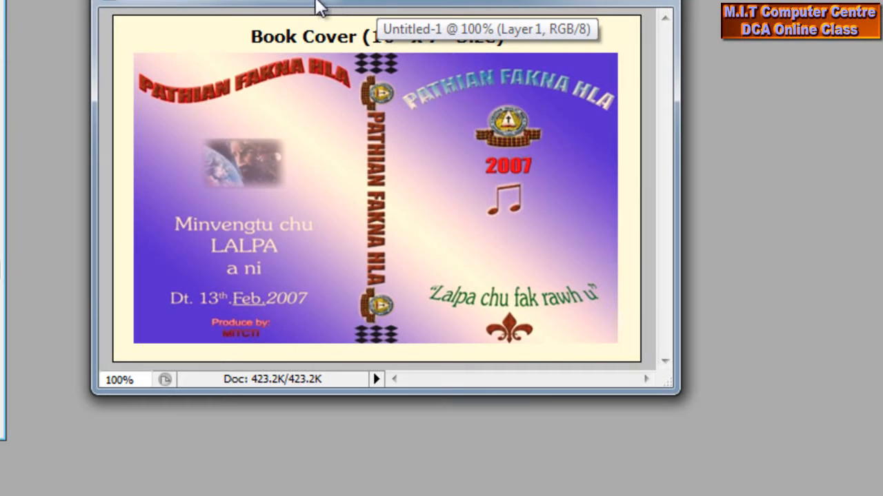
left_click_drag(239, 4, 220, 29)
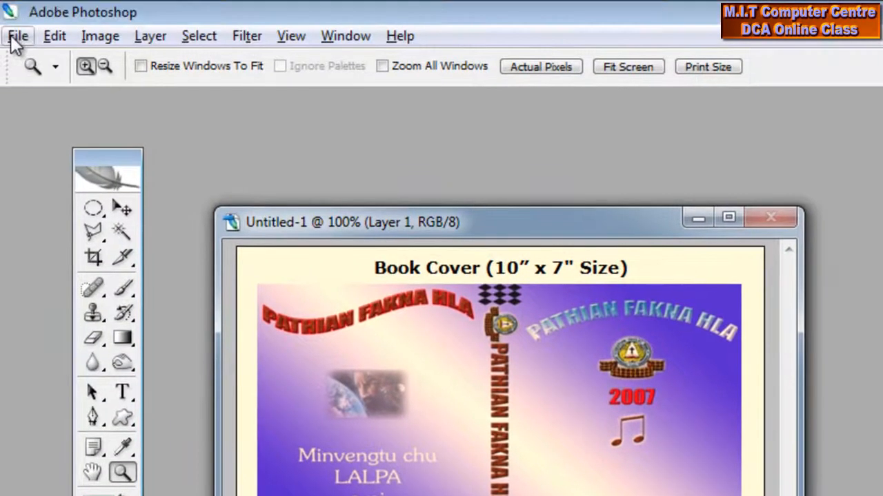
- Start a new document measured in inches and set its width to 10 and its height to 7
left_click(14, 38)
left_click(28, 61)
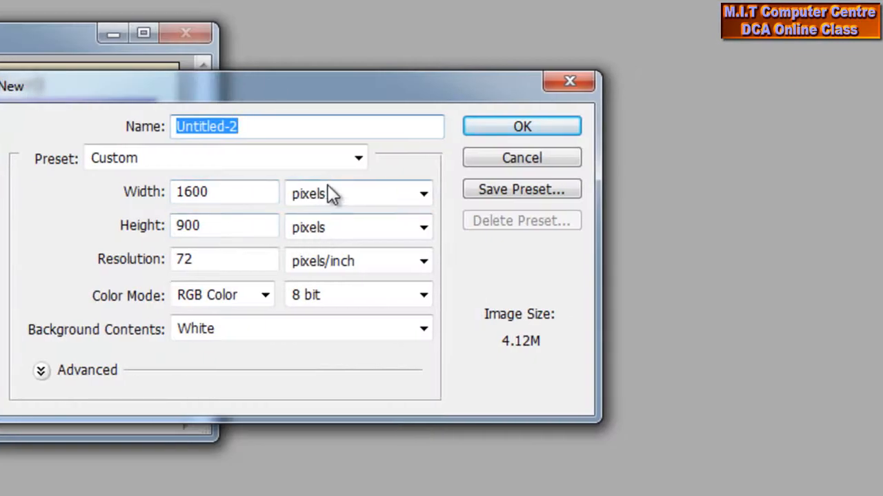
left_click(340, 196)
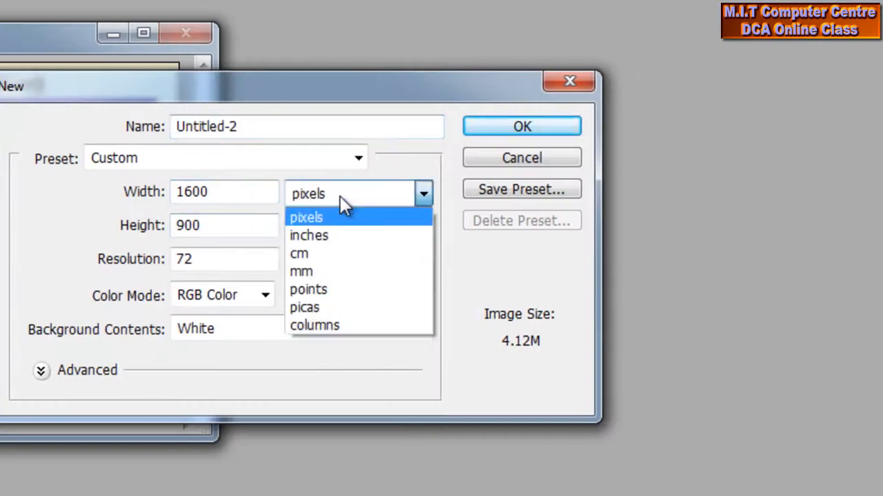
left_click(340, 233)
left_click_drag(274, 86, 468, 90)
left_click_drag(429, 201, 362, 200)
type("10")
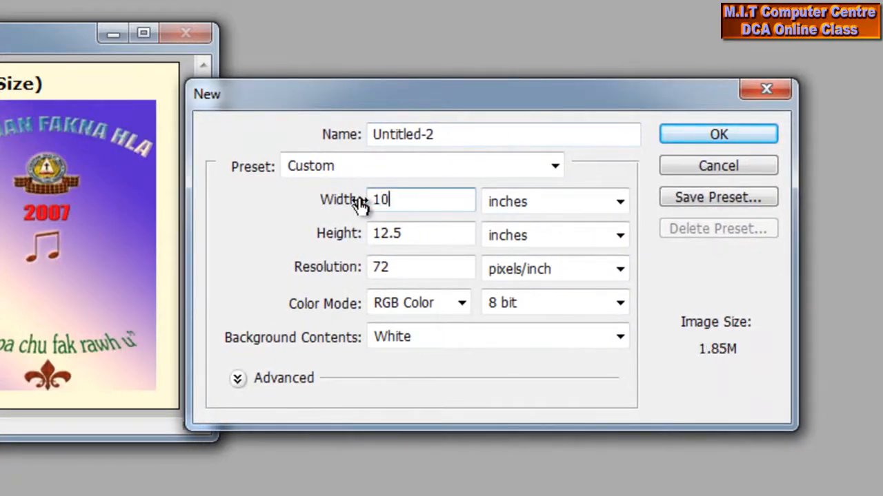
left_click_drag(433, 236, 339, 244)
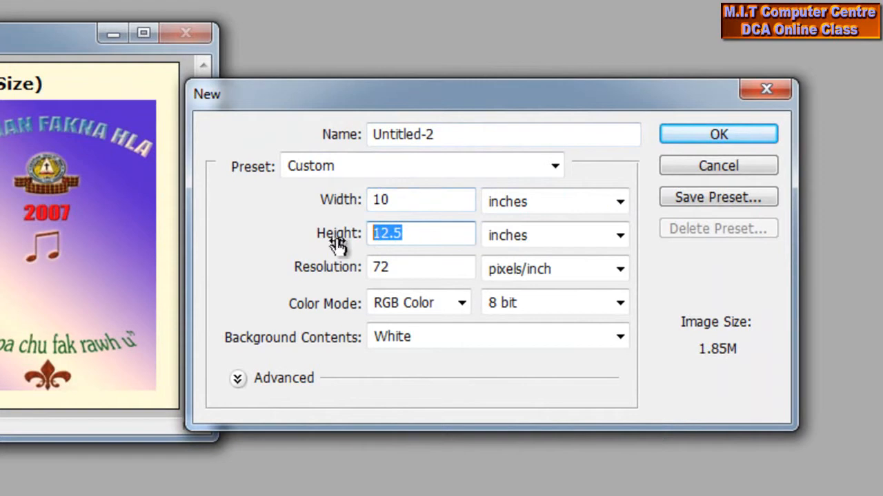
type("7")
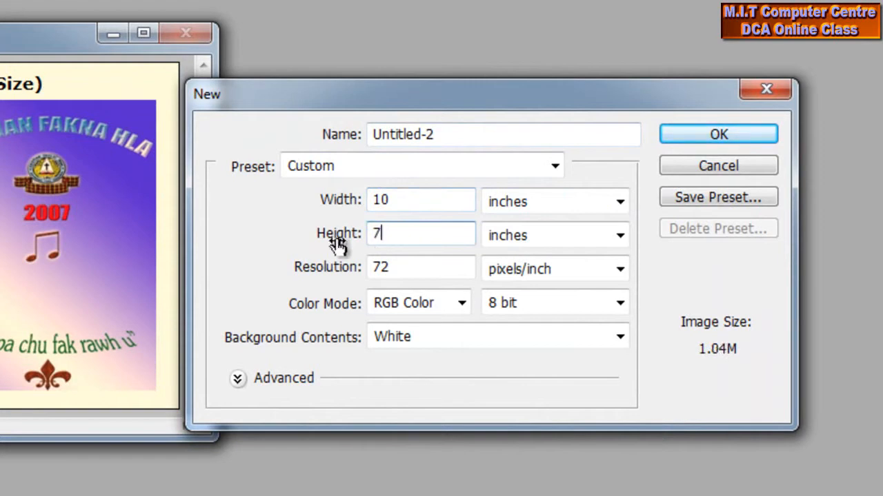
- Set the new document's resolution to 300 pixels/inch and create it
left_click_drag(414, 266, 361, 275)
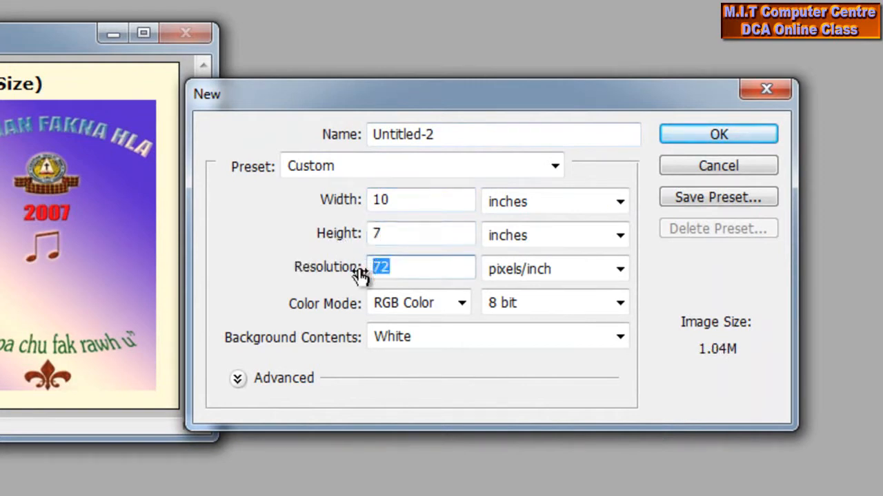
type("300")
left_click_drag(394, 103, 423, 81)
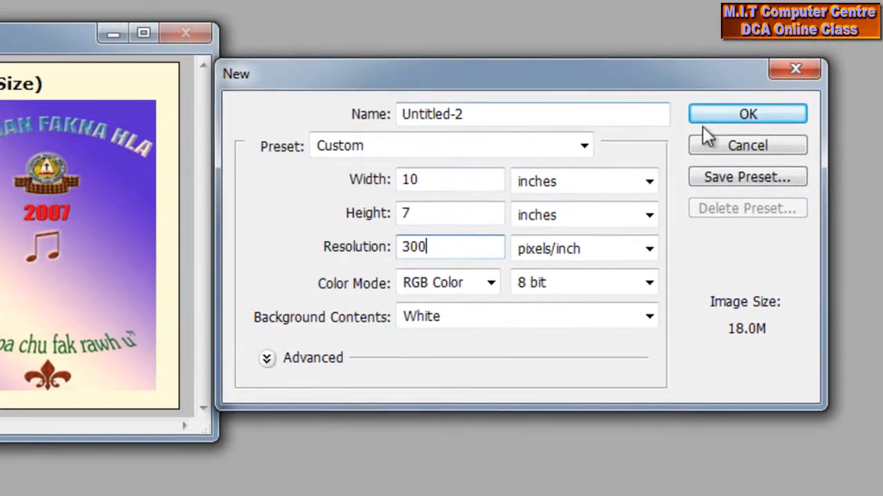
left_click(744, 115)
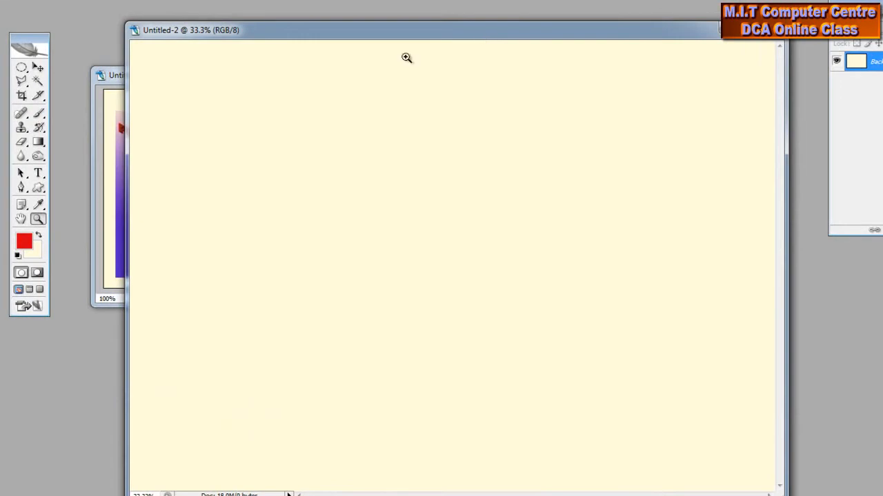
- Show the rulers on the new blank document
left_click_drag(349, 35, 366, 30)
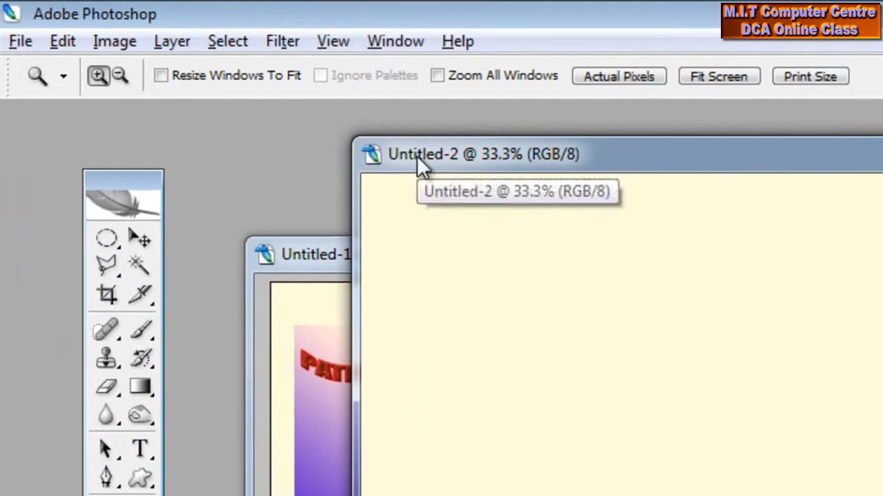
left_click(335, 44)
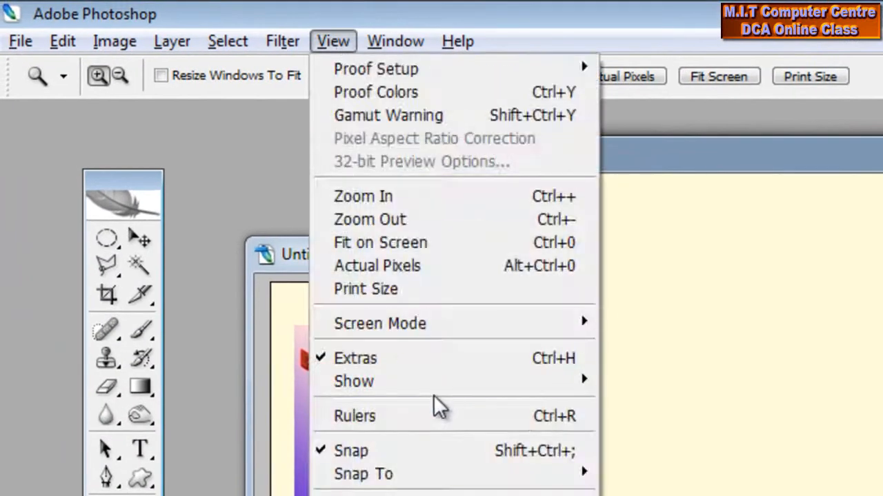
left_click(467, 418)
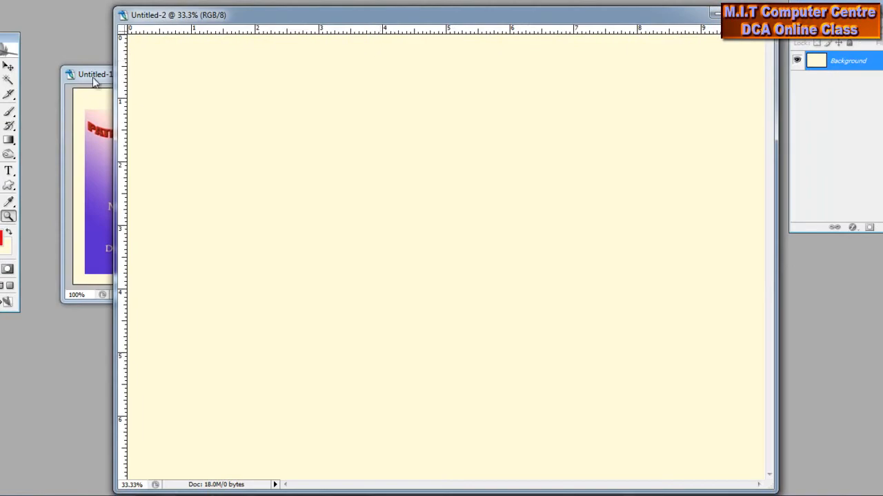
- Check the sample cover's spine, and place vertical guides at about 4.75 and 5.25 inches in the new document to mark the spine
left_click(94, 78)
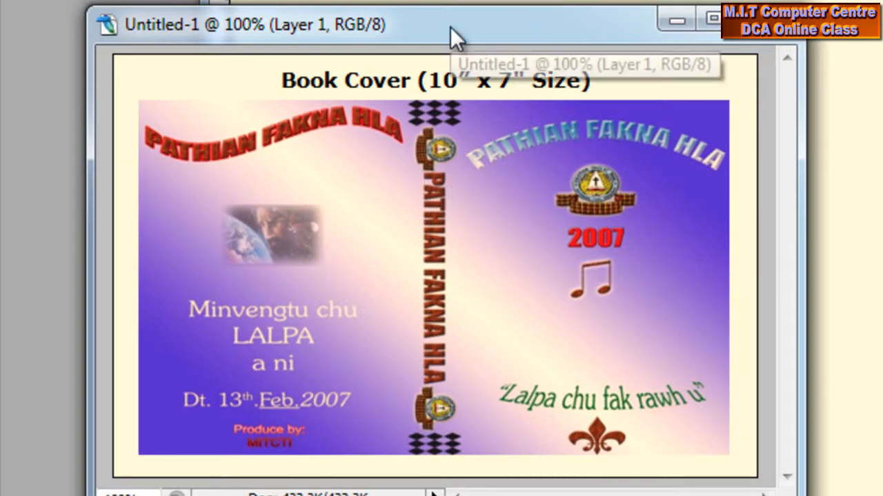
left_click_drag(433, 31, 409, 55)
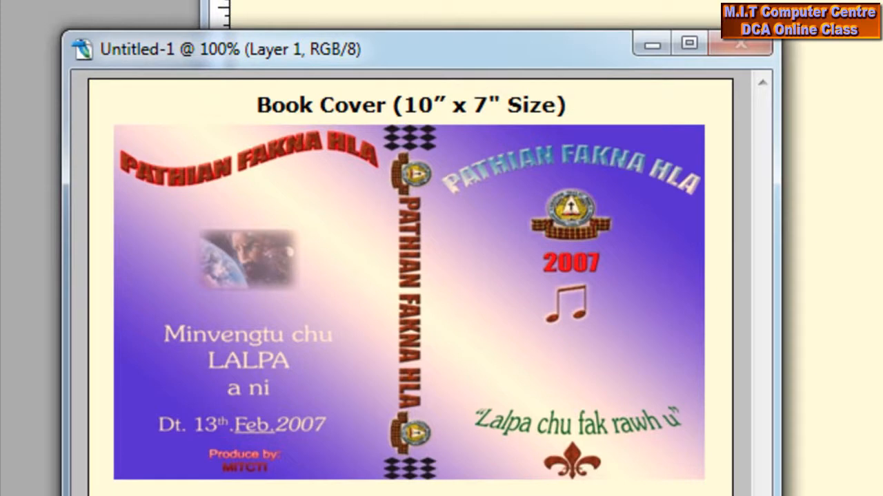
left_click_drag(264, 47, 485, 279)
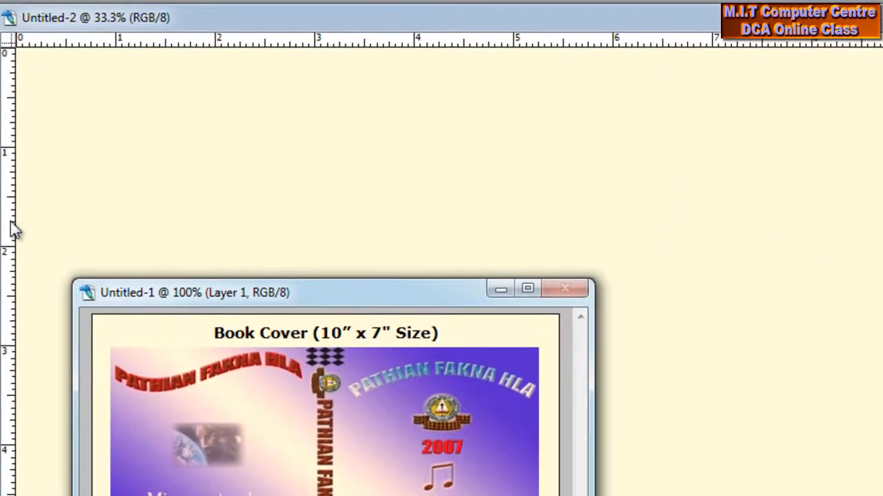
left_click(200, 183)
left_click_drag(11, 222, 477, 255)
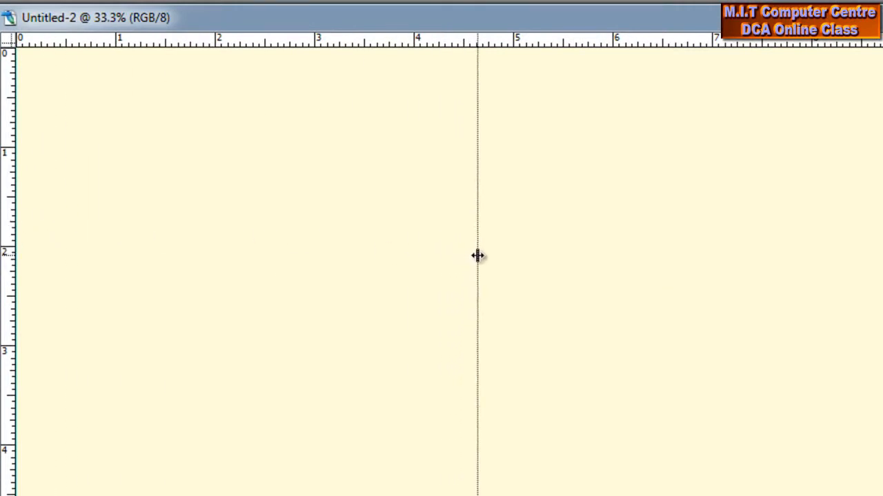
left_click_drag(477, 256, 488, 257)
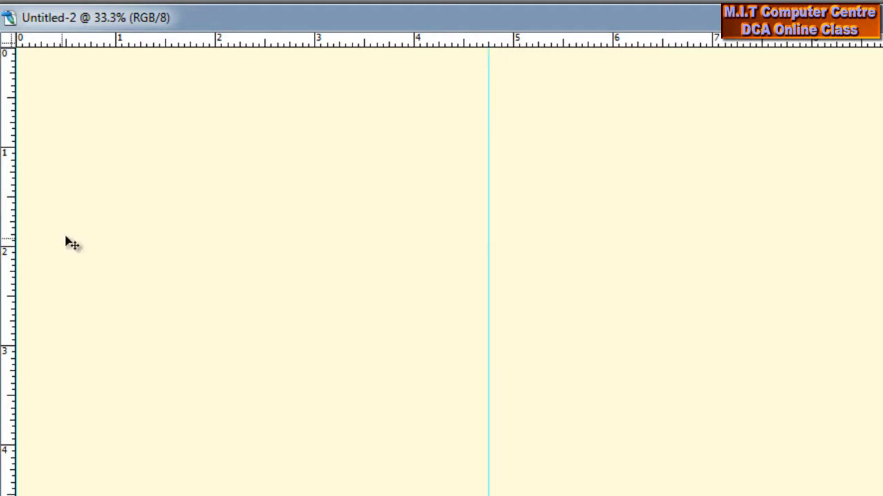
left_click_drag(22, 264, 539, 267)
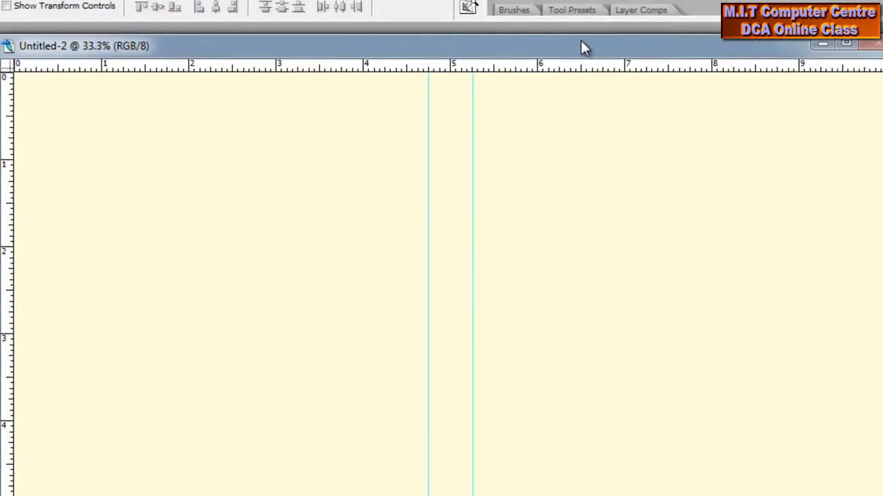
- Arrange the two document windows so the sample cover sits beside the toolbox with the new document in front, partly overlapping it
left_click_drag(562, 48, 421, 42)
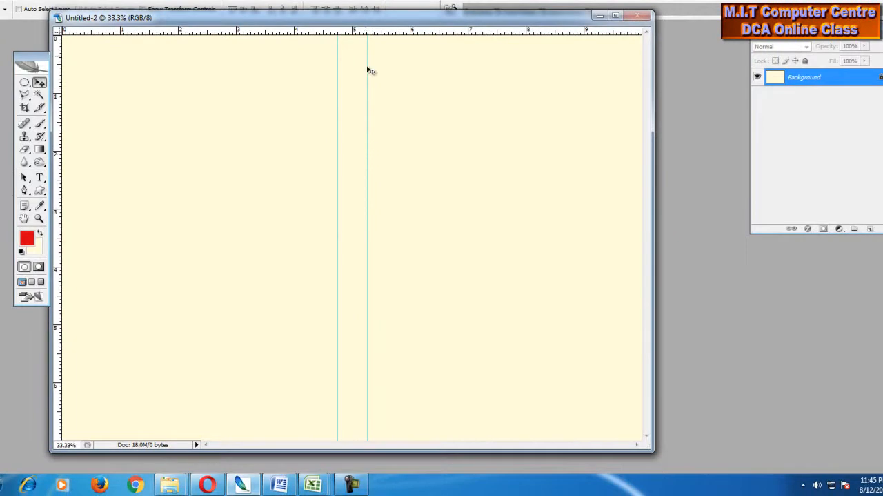
left_click_drag(363, 28, 542, 81)
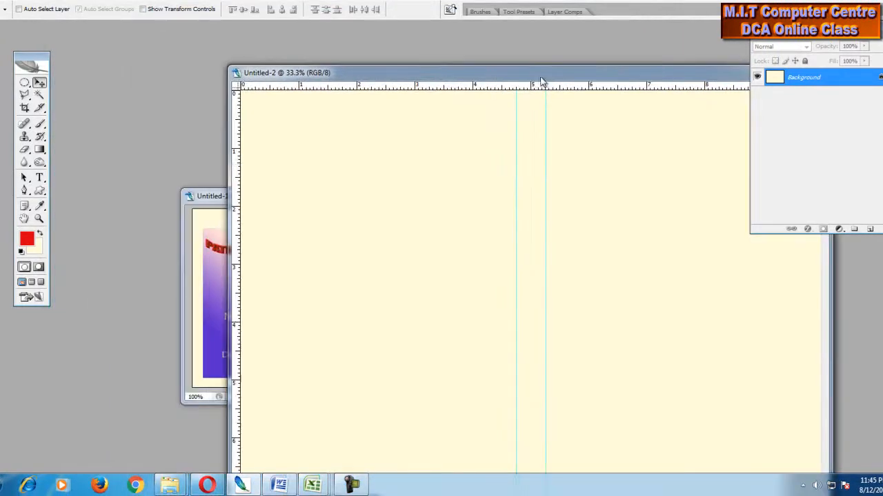
left_click_drag(215, 202, 89, 81)
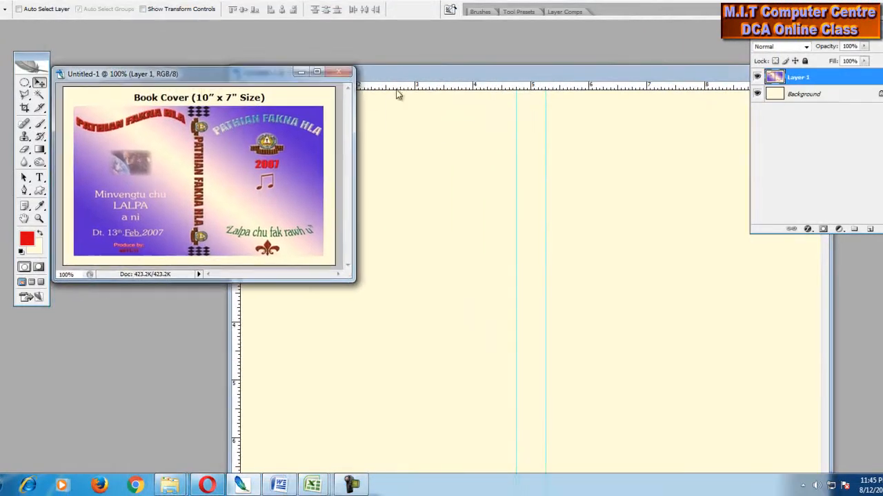
left_click(407, 73)
left_click_drag(408, 73, 335, 39)
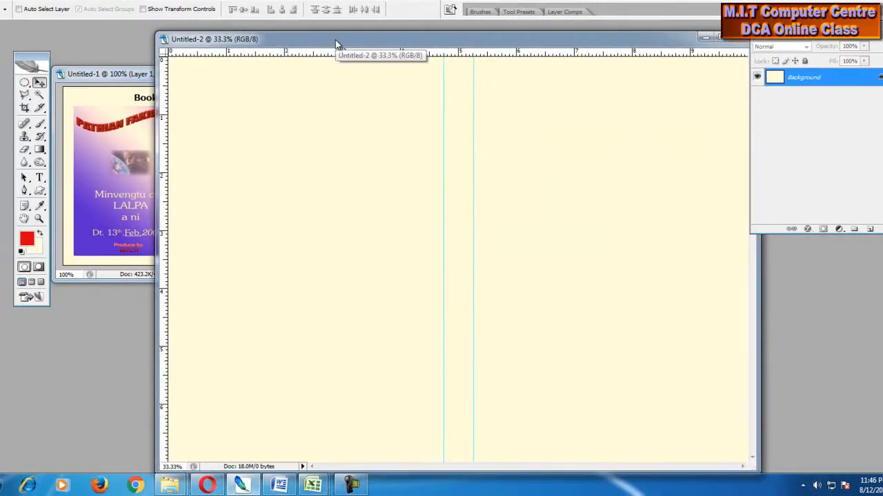
left_click(93, 84)
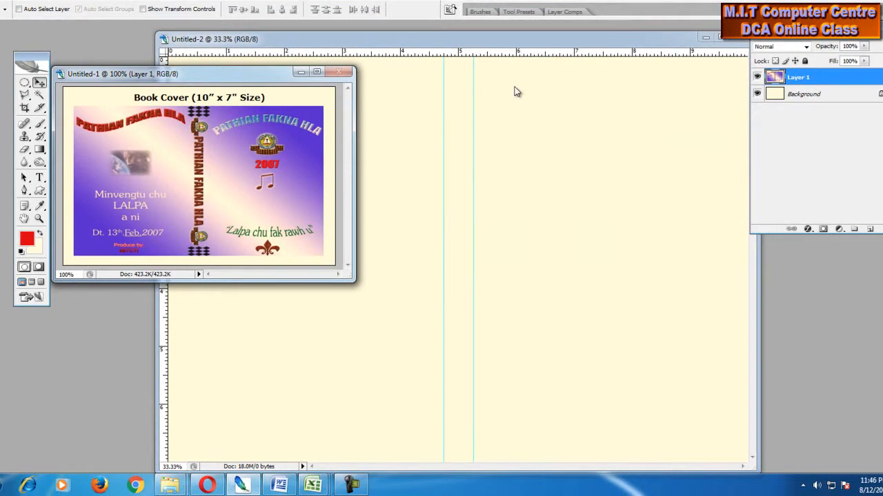
left_click_drag(428, 39, 417, 32)
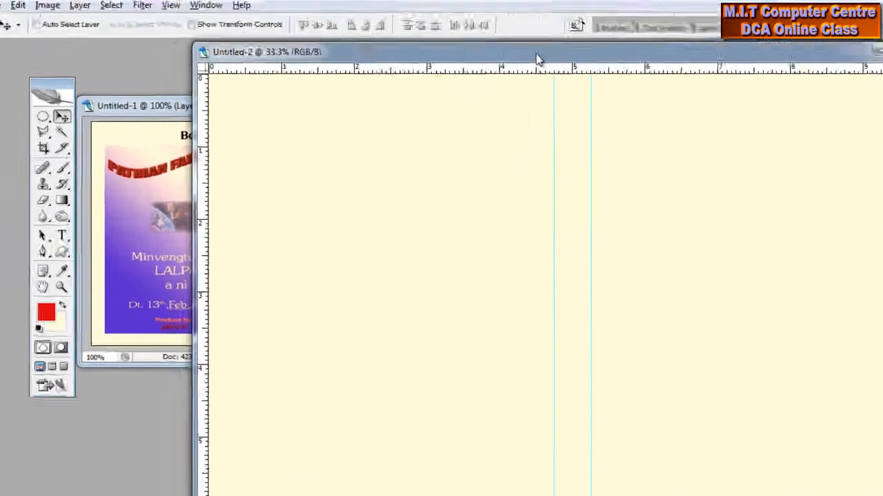
- Set up a gradient from the Blue, Yellow, Blue preset, recolouring its middle stop with the canvas's cream colour
left_click(118, 328)
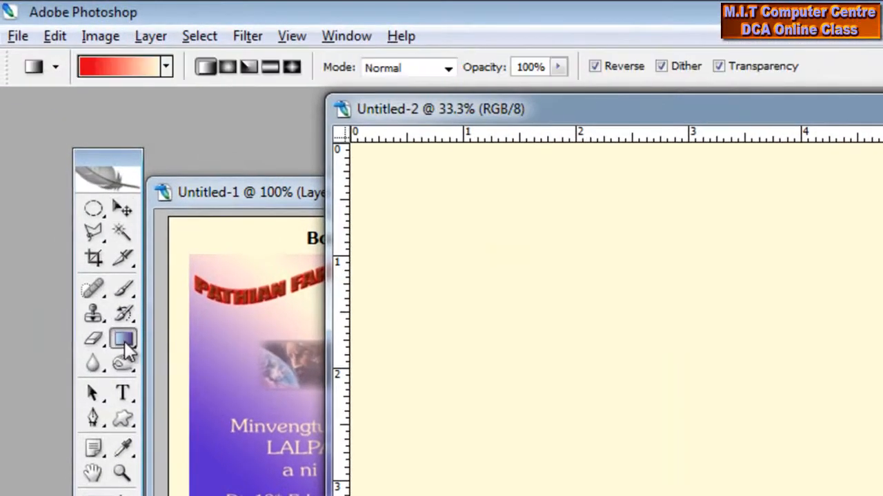
left_click(113, 68)
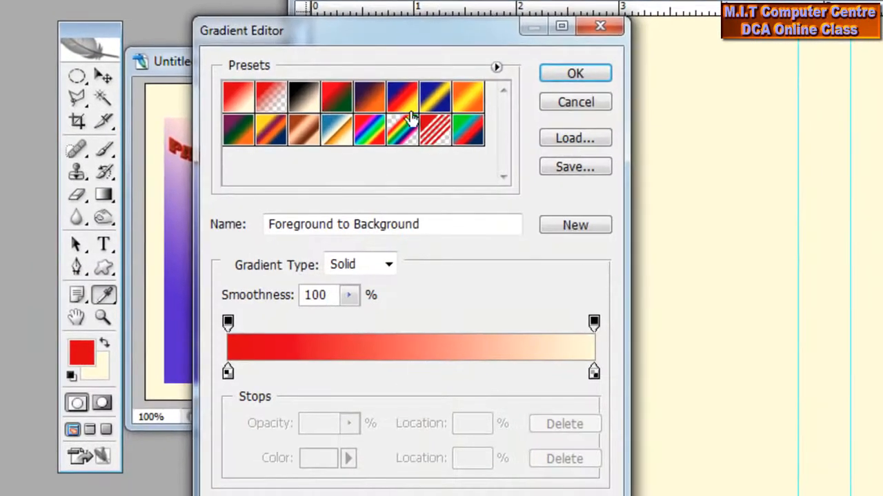
left_click(441, 95)
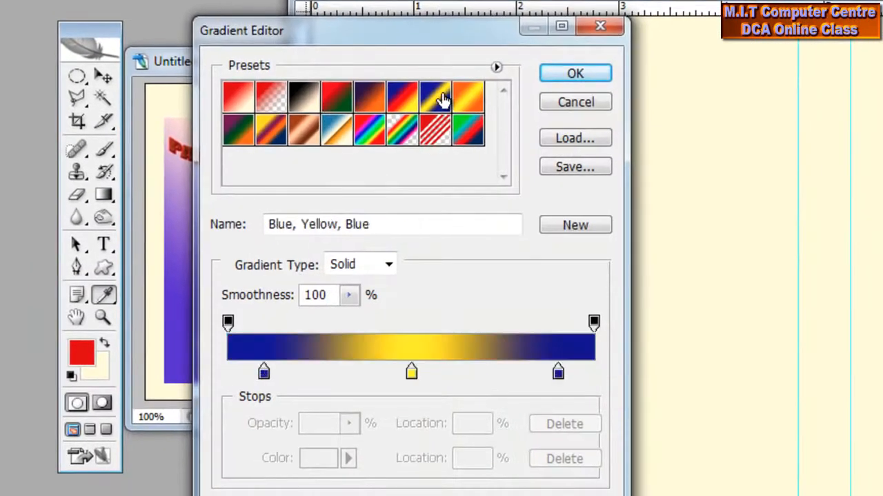
left_click(411, 373)
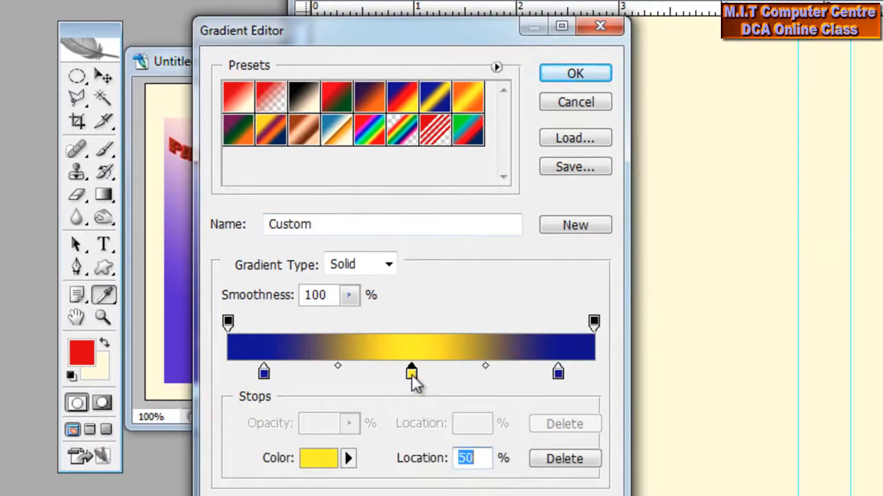
left_click(750, 347)
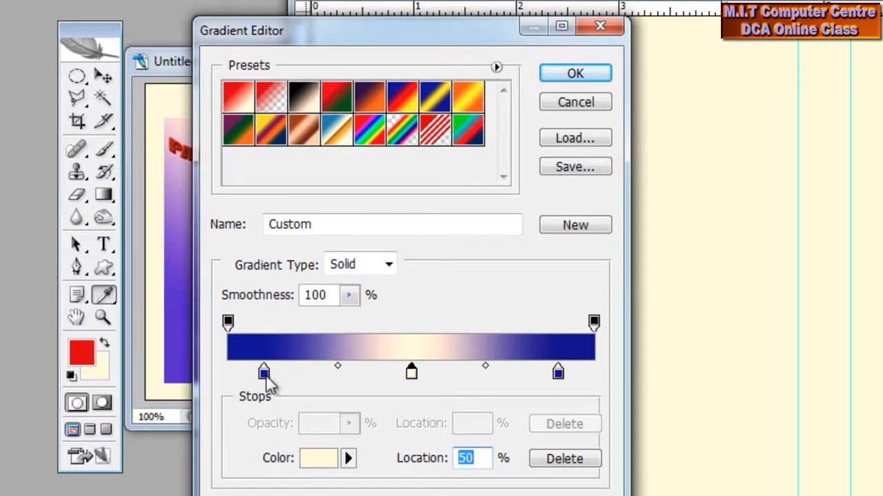
- Accept the edited gradient and draw it diagonally across the background, from near the upper-right corner to the lower-left area
left_click_drag(338, 34, 366, 41)
left_click_drag(423, 55, 428, 76)
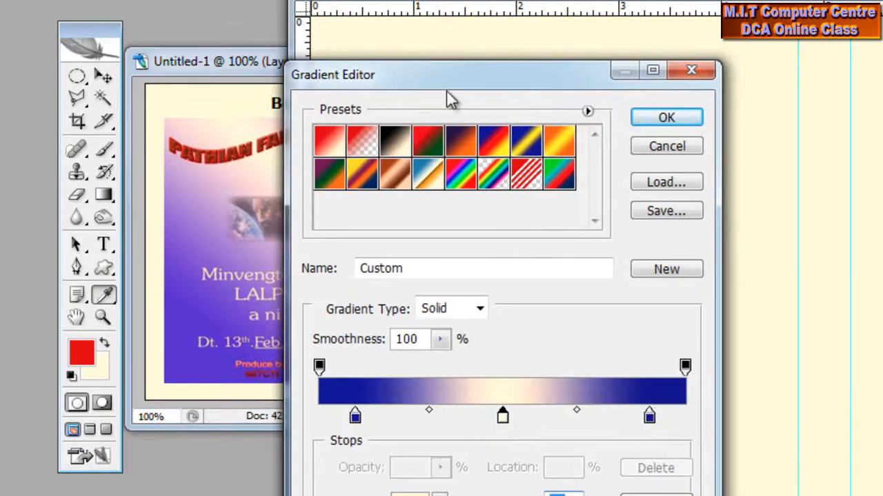
left_click(638, 121)
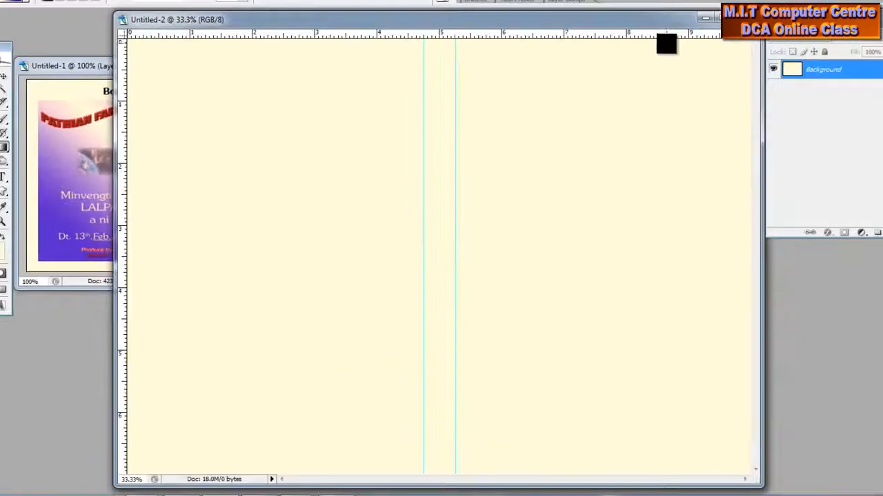
left_click_drag(668, 42, 198, 474)
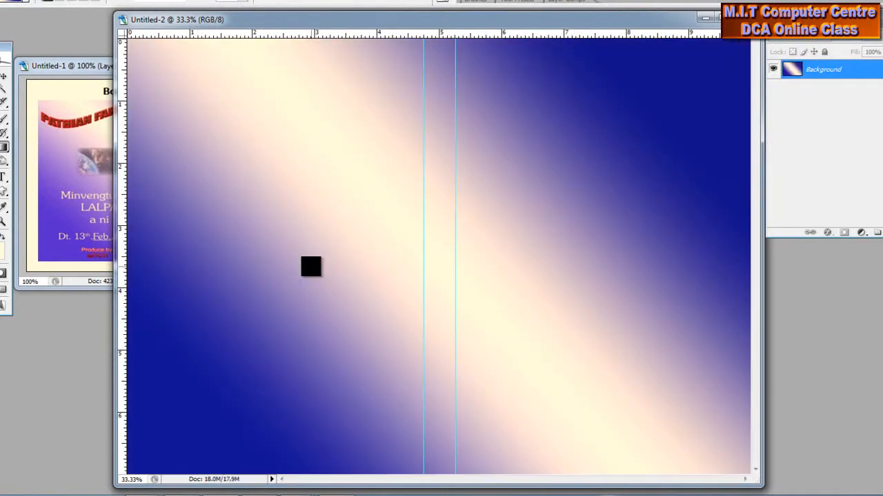
- Bring the sample cover fully into view over the new document and examine its title and layout
left_click(88, 68)
left_click_drag(166, 71, 204, 49)
left_click_drag(268, 48, 261, 25)
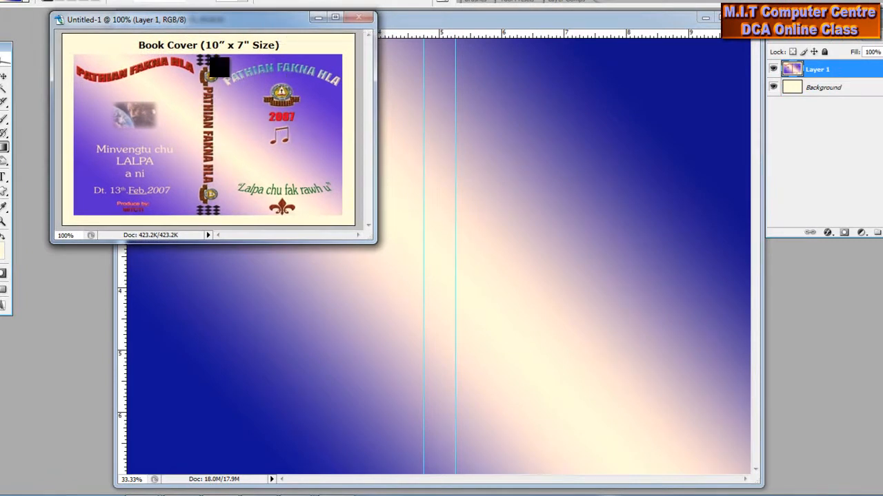
left_click_drag(214, 24, 233, 21)
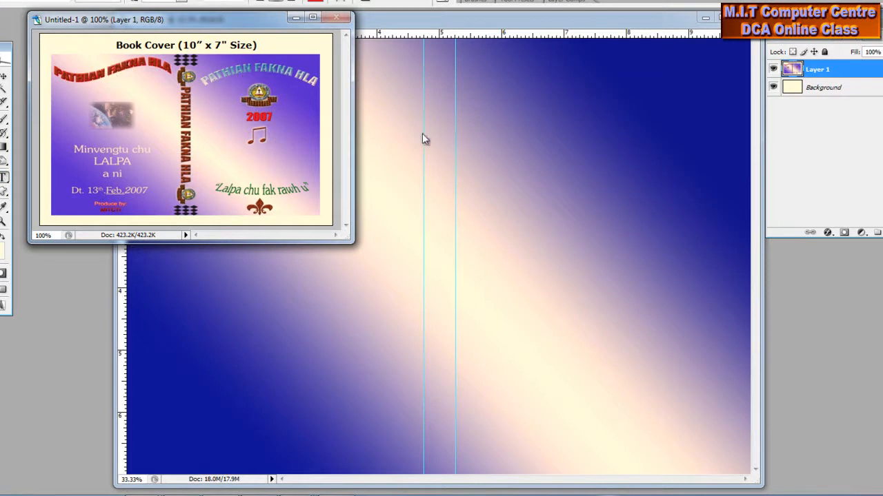
- Add the red title text "PATHIAN FAKNA HLA" on a new text layer in the new document, keeping the sample's title in view
left_click(388, 21)
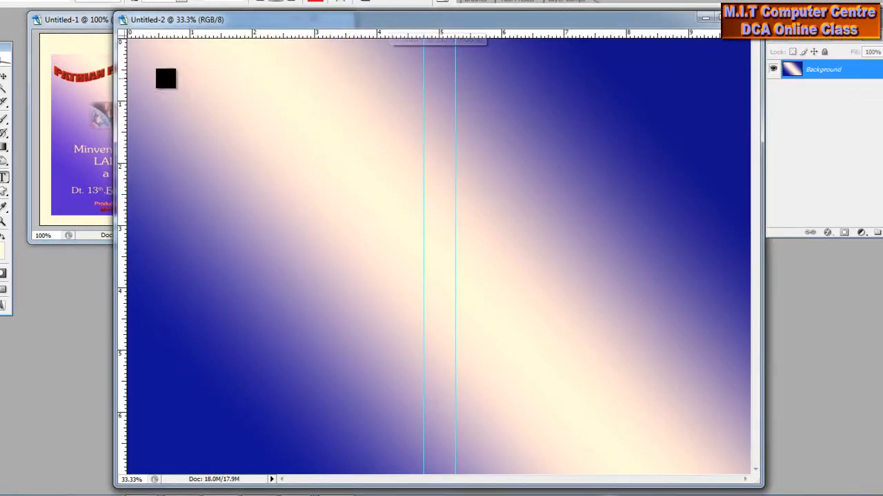
left_click(148, 81)
left_click_drag(198, 28, 285, 46)
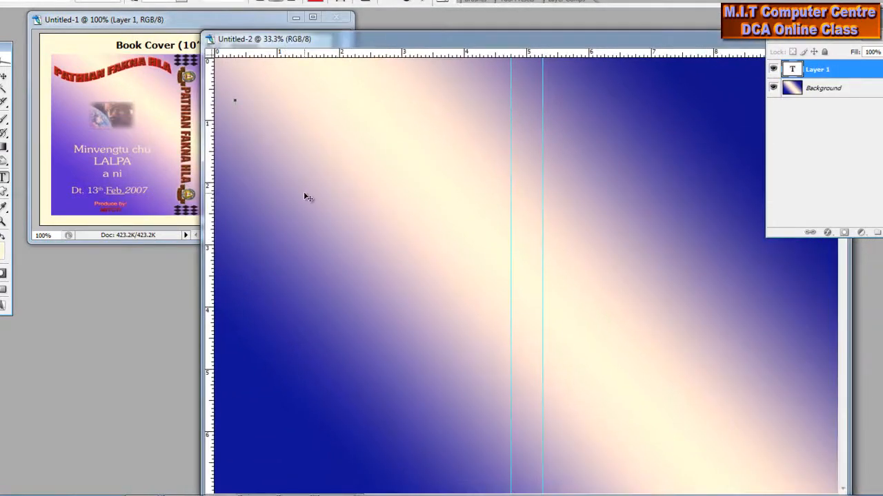
type("PATHIA")
type("N FAKNA")
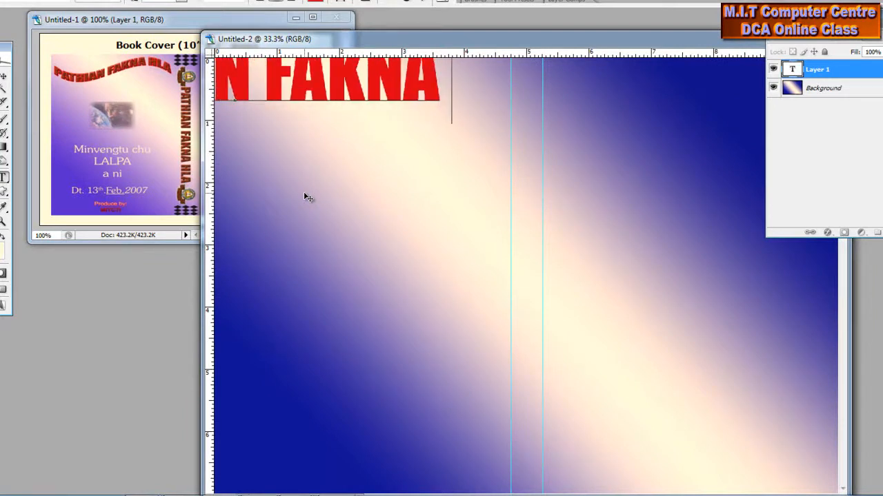
type(" HLA")
- Shrink the whole title text to 40 pt and place it near the upper-left corner of the cover, clear of the spine guides
left_click_drag(319, 203, 546, 301)
key("ctrl+a")
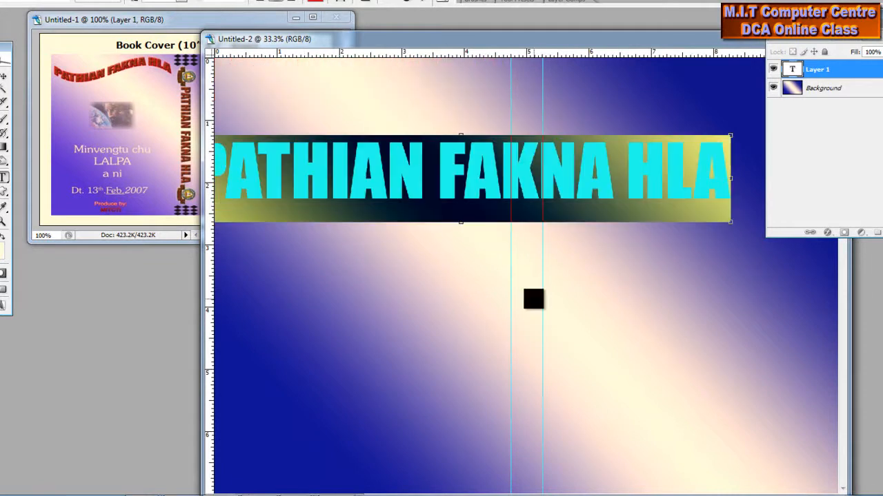
key("ctrl+shift+comma")
key("ctrl+shift+comma")
key("ctrl+shift+comma")
key("ctrl+shift+comma")
key("ctrl+shift+comma")
key("ctrl+shift+comma")
key("ctrl+shift+comma")
key("ctrl+shift+comma")
key("ctrl+shift+comma")
key("ctrl+shift+comma")
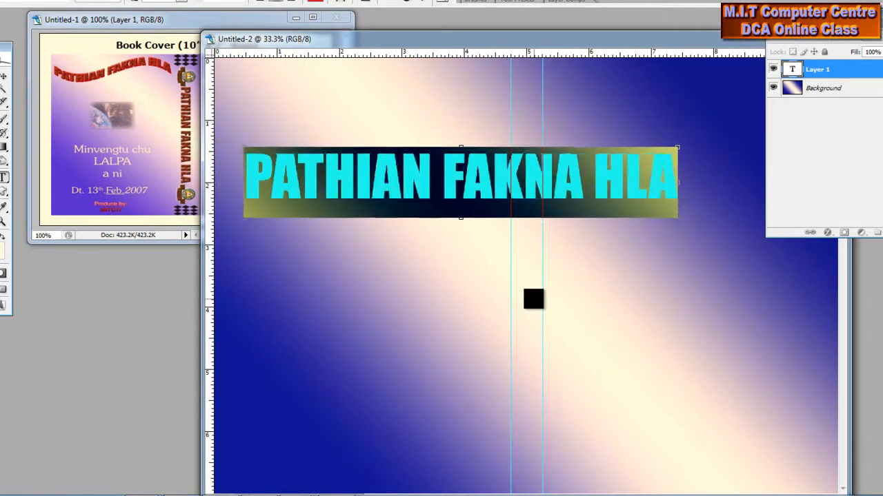
key("ctrl+shift+comma")
key("ctrl+shift+comma")
key("ctrl+shift+comma")
key("ctrl+shift+comma")
key("ctrl+shift+comma")
key("ctrl+shift+comma")
key("ctrl+shift+comma")
key("ctrl+shift+comma")
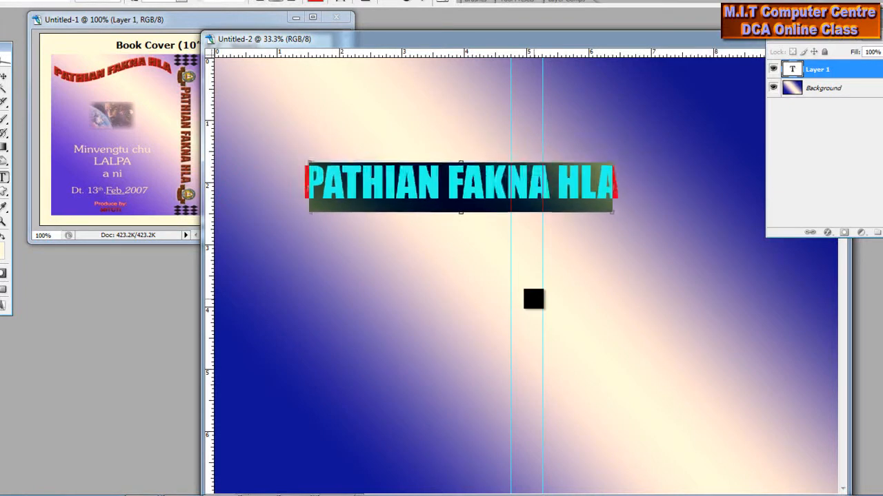
key("ctrl+shift+comma")
left_click_drag(466, 267, 364, 172)
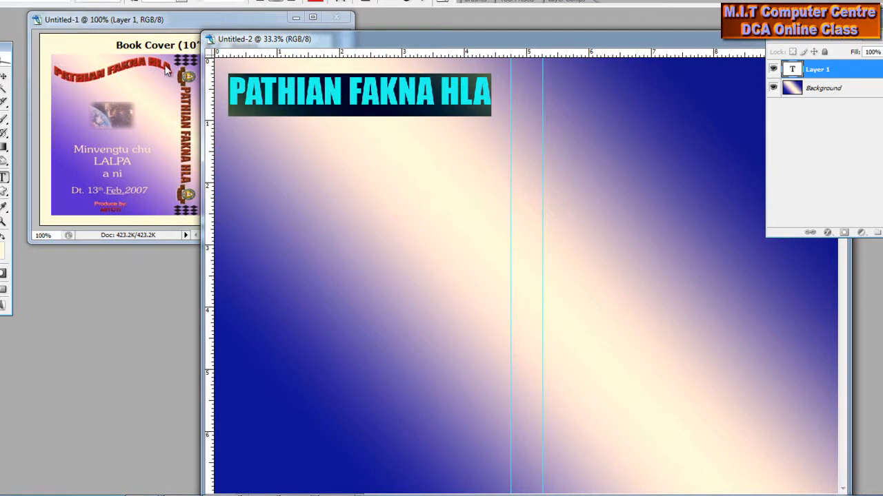
- Warp the title with the horizontal Flag style at +82% bend, and shift it down so it fits within the cover's upper edge
left_click_drag(276, 49, 273, 67)
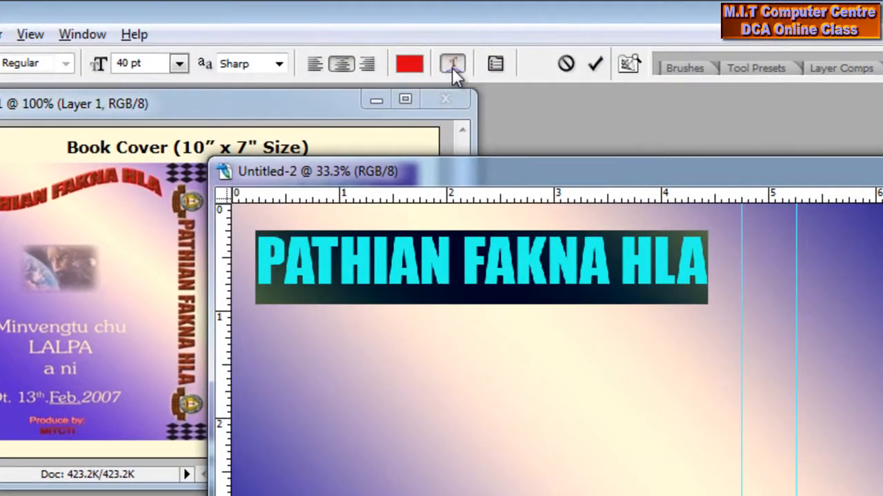
left_click(452, 66)
left_click(539, 263)
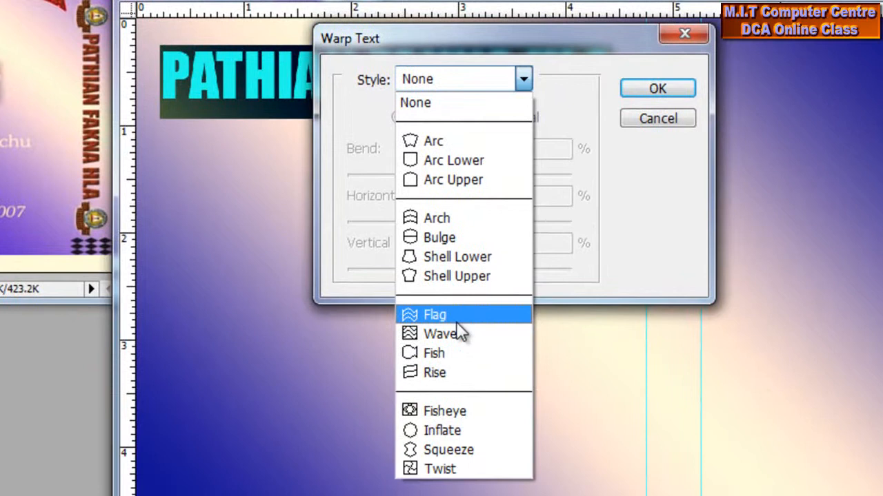
left_click(456, 321)
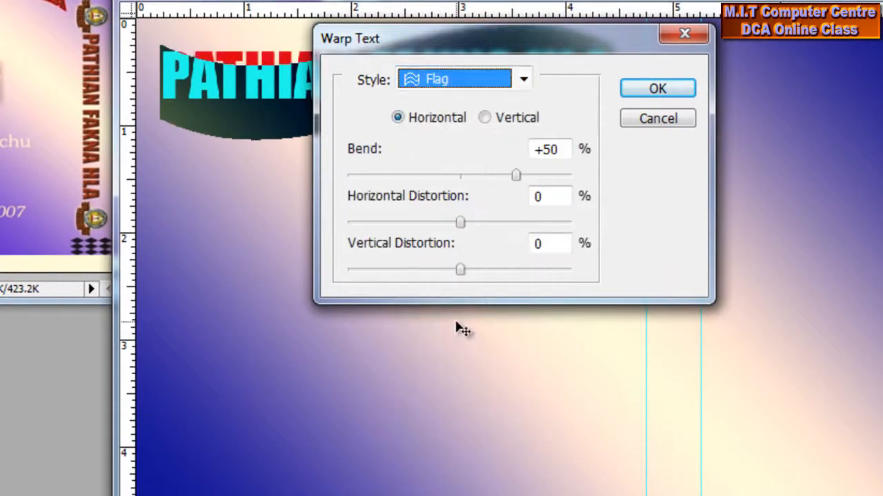
left_click_drag(470, 56, 648, 169)
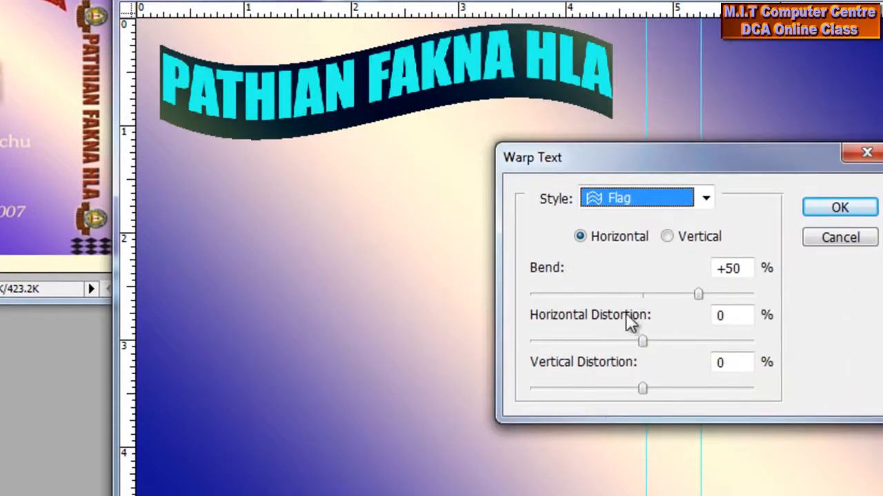
left_click_drag(698, 297, 735, 309)
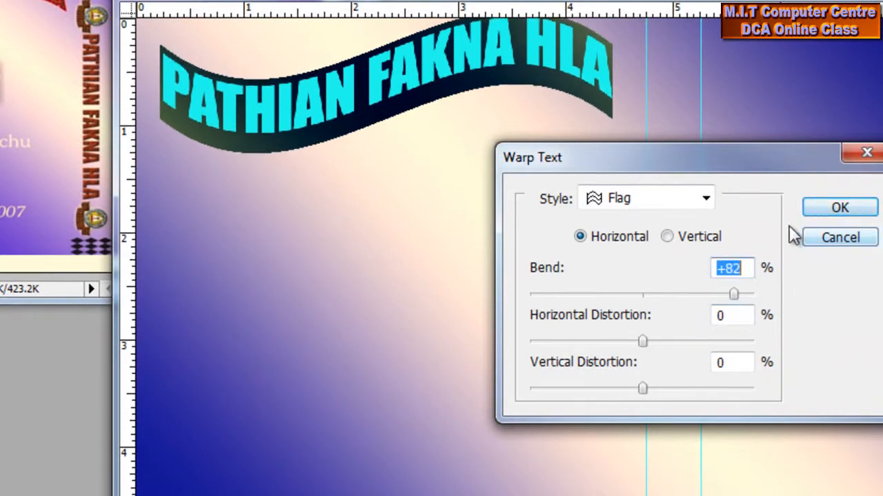
left_click(834, 214)
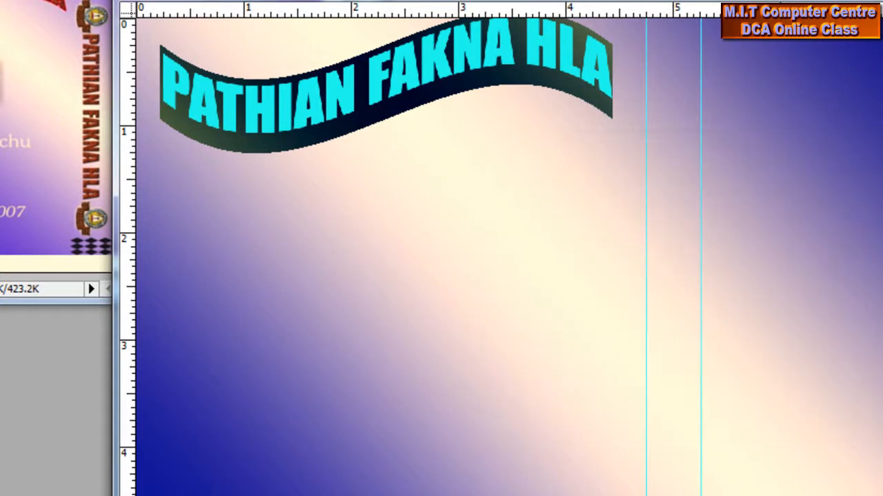
left_click(2, 8)
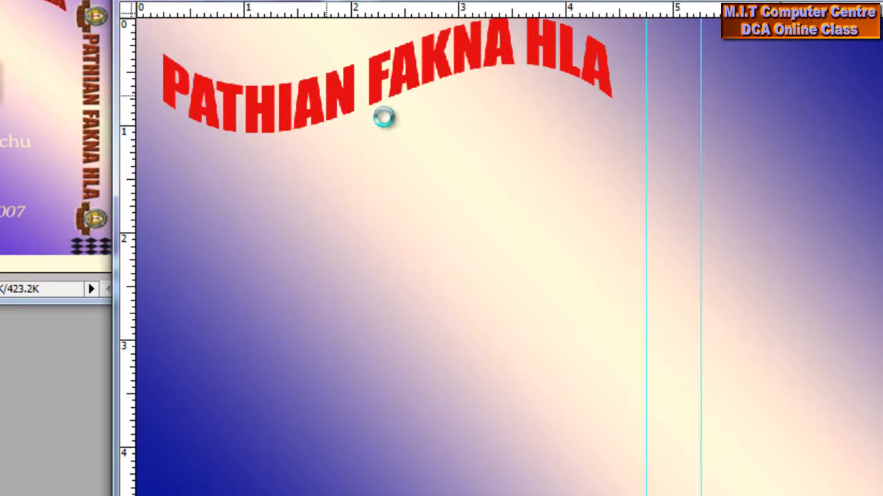
left_click(412, 81)
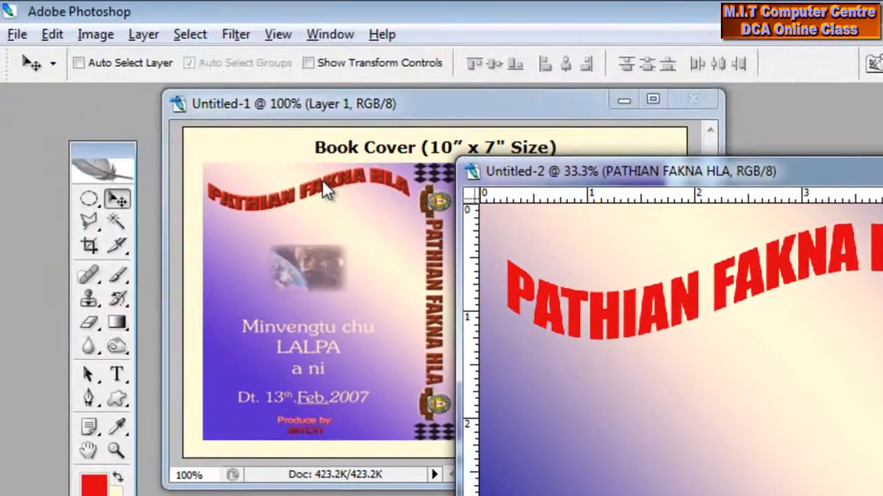
- Examine the wavy title on the sample cover up close for its colour and relief effect
left_click(399, 108)
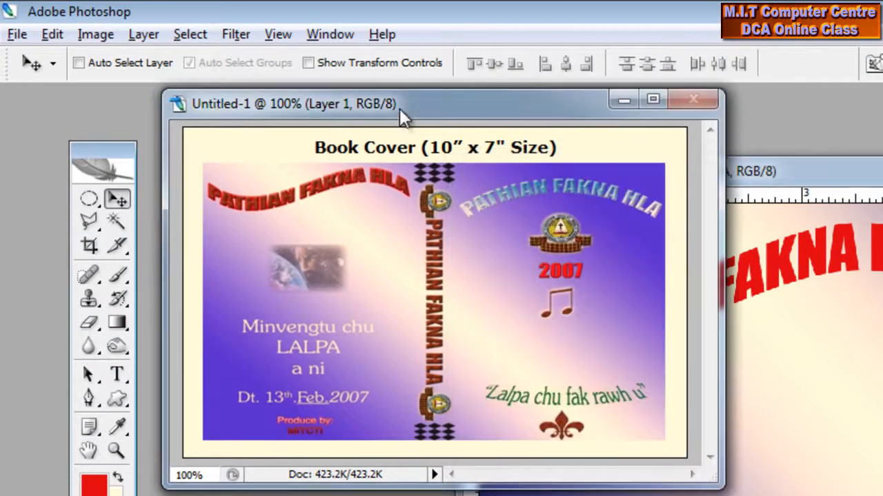
left_click(116, 450)
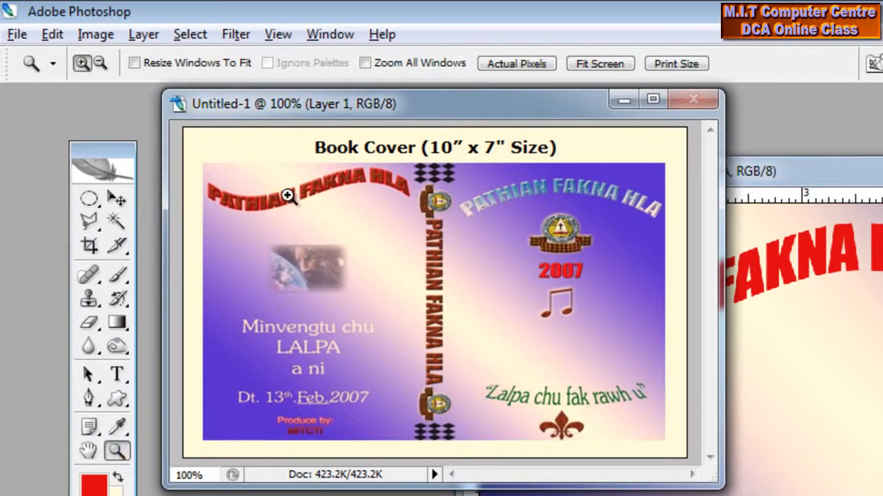
left_click(285, 192)
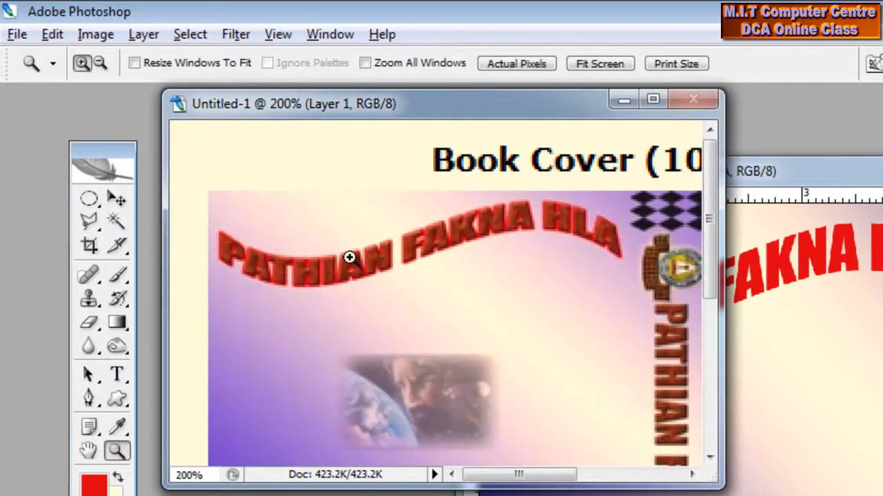
left_click(447, 276, "alt")
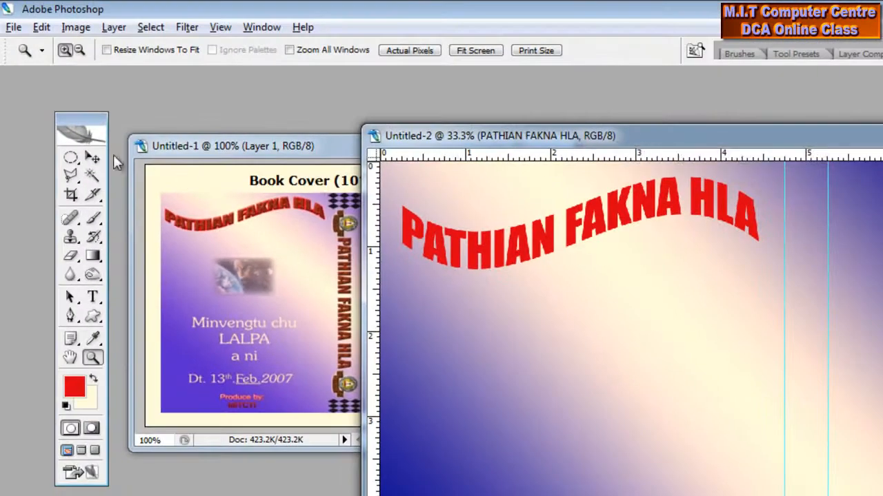
- Set the foreground colour to dark red #711111 and fill the warped title with it
left_click(94, 158)
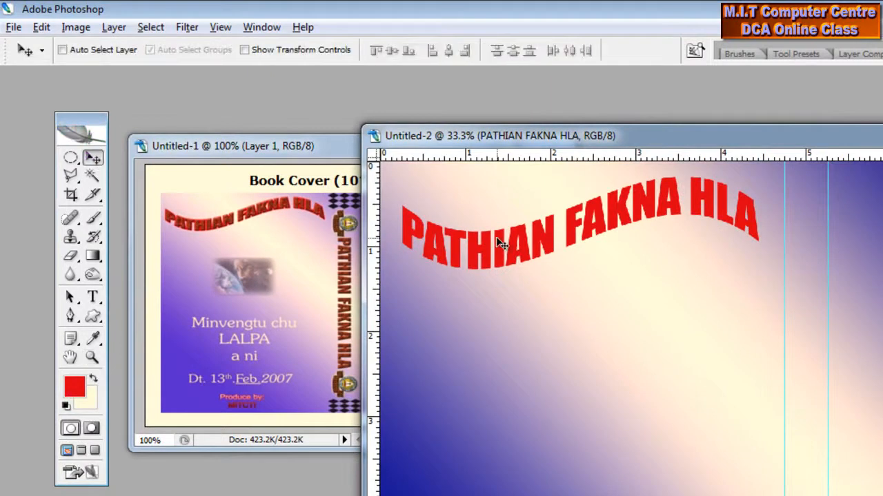
left_click(74, 387)
left_click(621, 372)
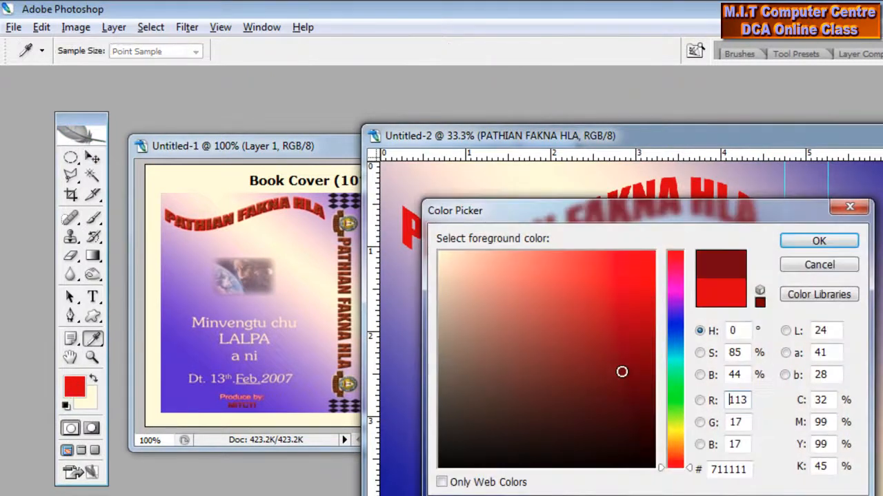
left_click(819, 241)
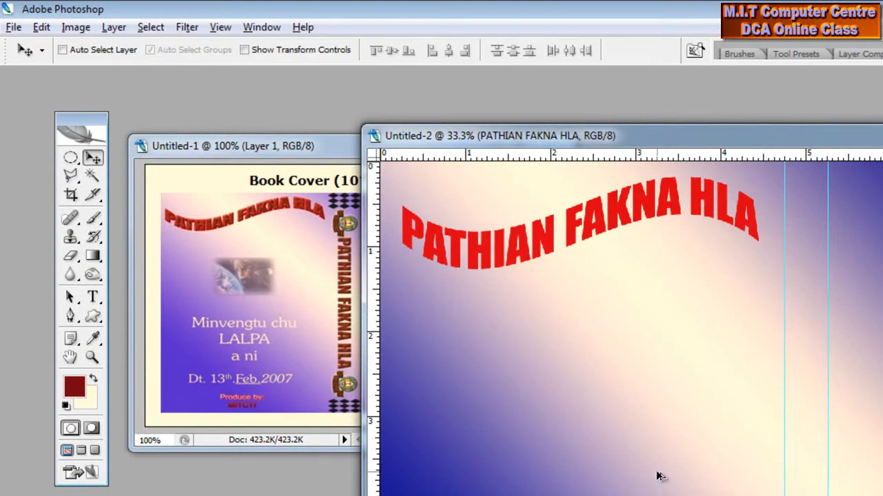
key("alt+BackSpace")
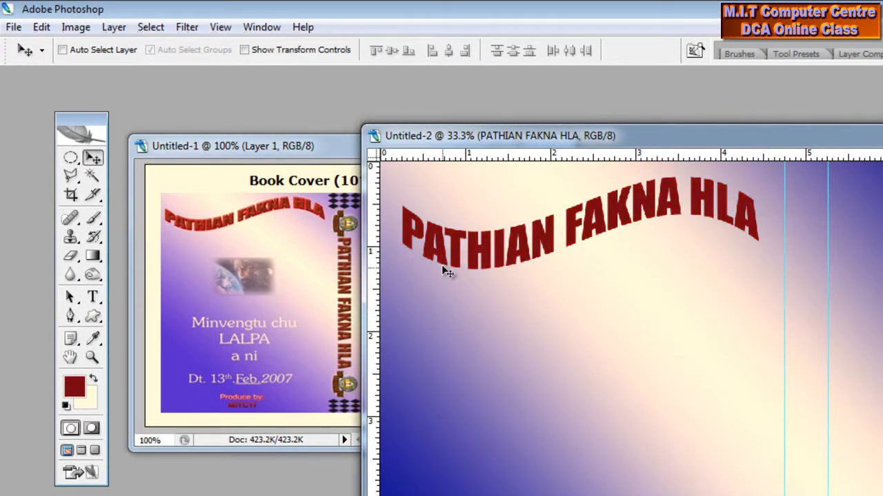
- Add a Bevel and Emboss effect with an Inner Bevel of size 10 px to the wavy title
left_click(110, 28)
mouse_move(140, 116)
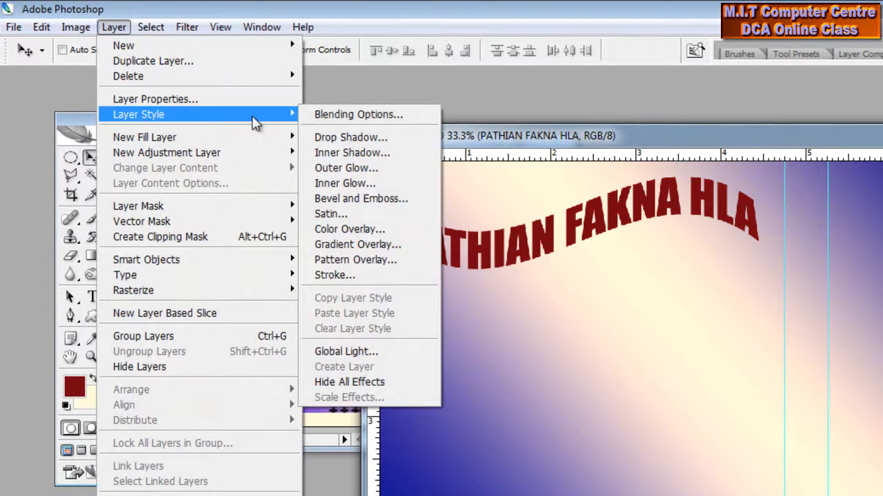
left_click(395, 200)
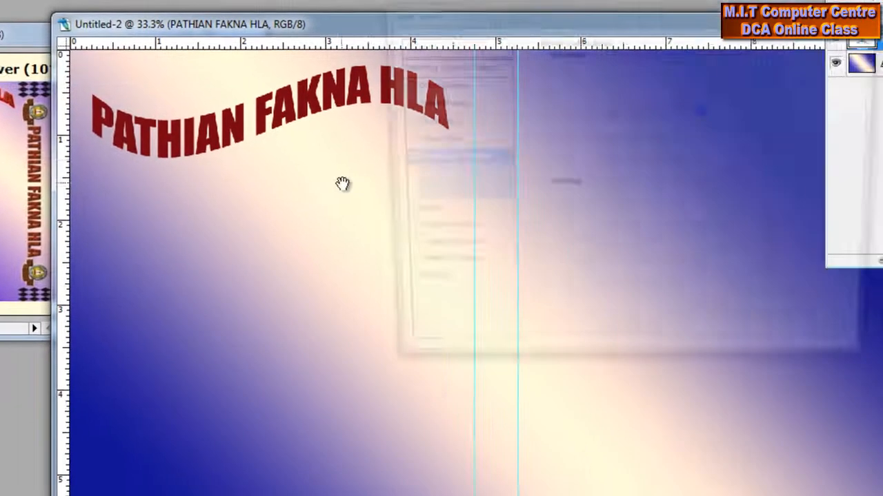
left_click_drag(425, 7, 358, 152)
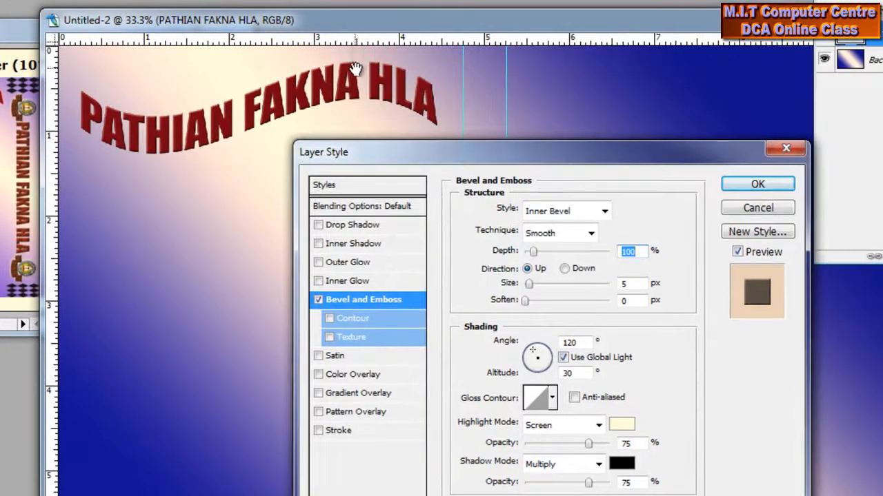
left_click_drag(532, 285, 536, 298)
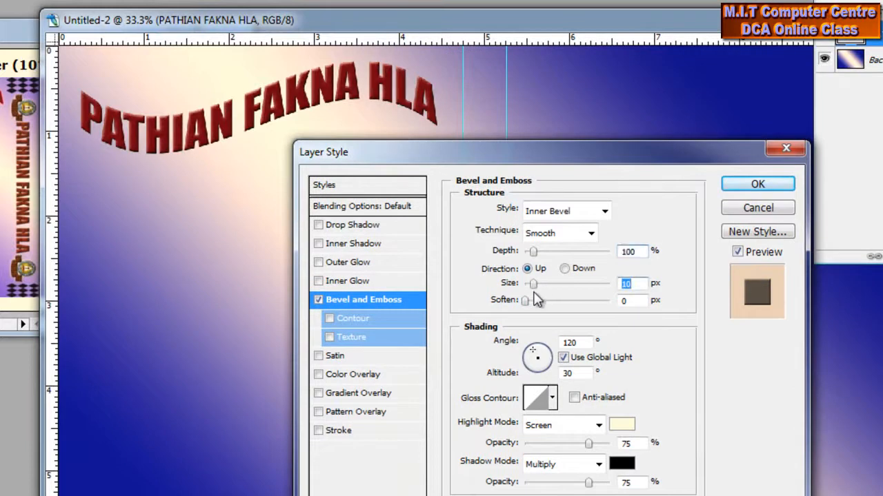
- Add a 5 px red outside stroke to the wavy title and apply the layer style
left_click(354, 430)
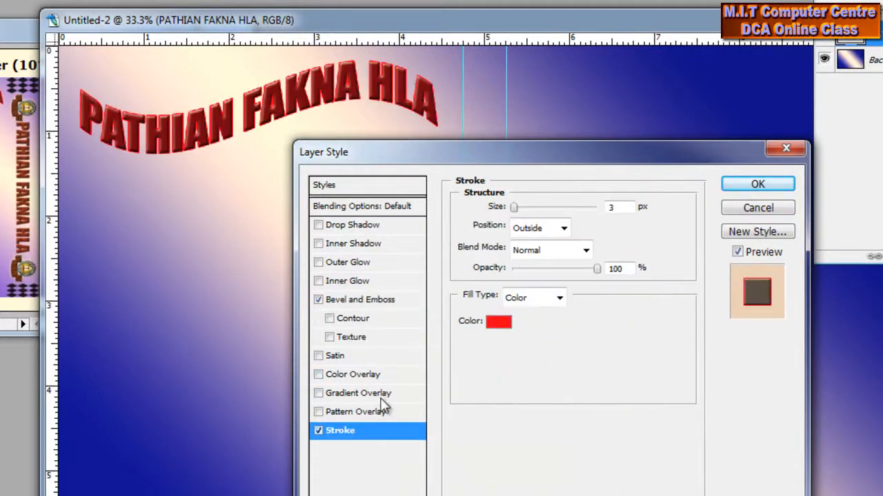
left_click_drag(514, 207, 519, 212)
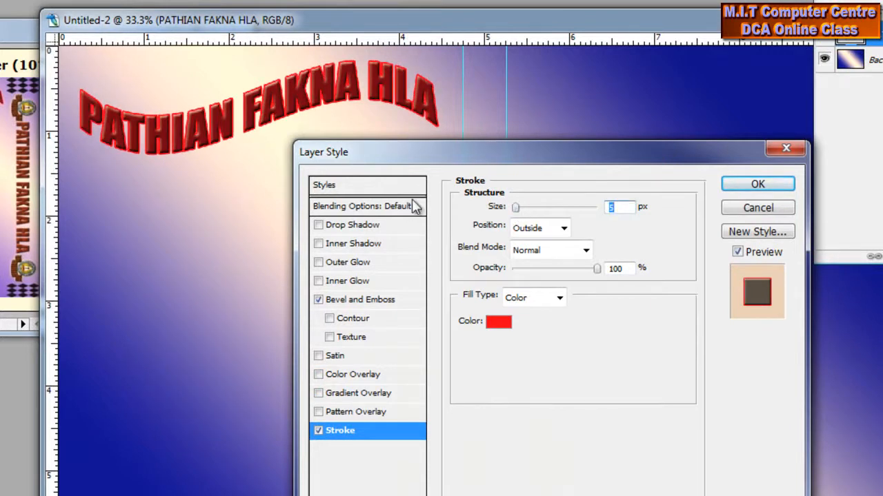
left_click_drag(429, 158, 223, 155)
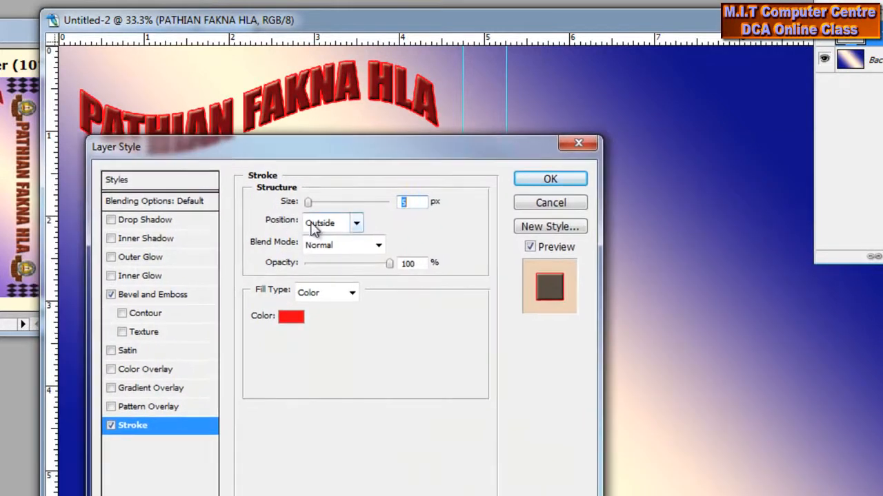
left_click(538, 180)
- Add a second title reading "PATHIAN FAKNA HLA" and place it near the upper edge of the cover half beyond the second spine guide
left_click_drag(404, 25, 197, 103)
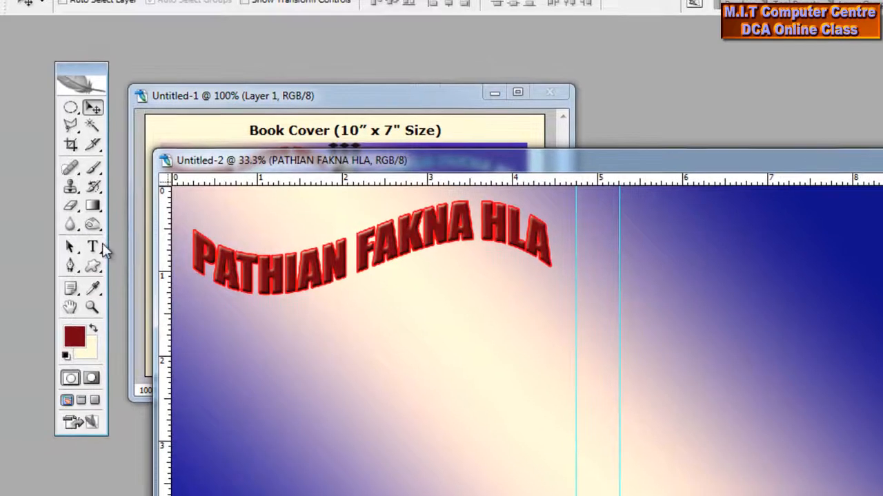
left_click(95, 249)
left_click(626, 276)
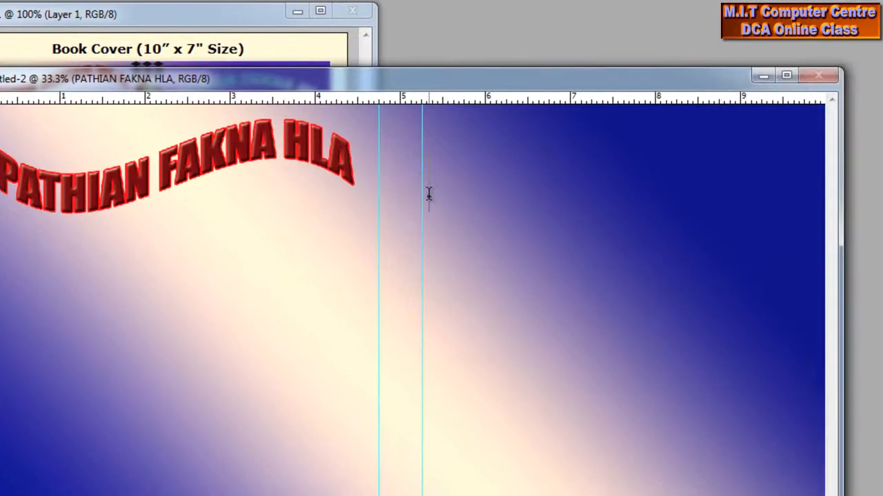
type("PAT")
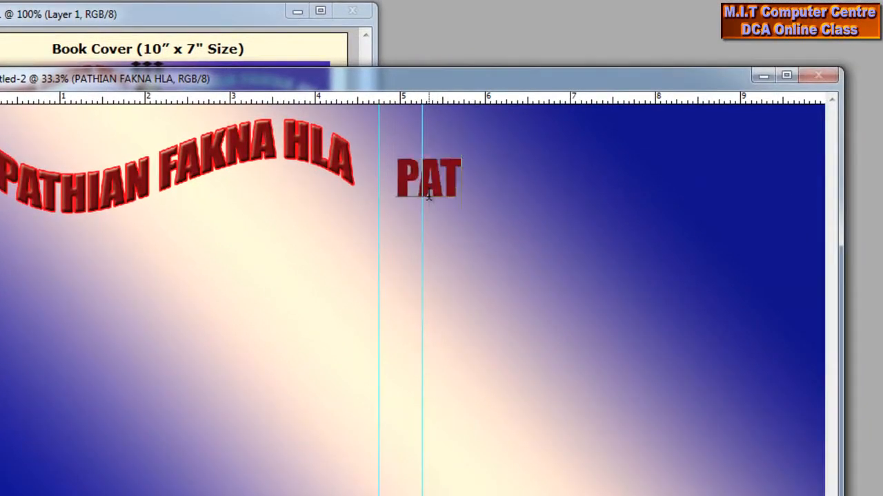
type("HIAN FAKNA")
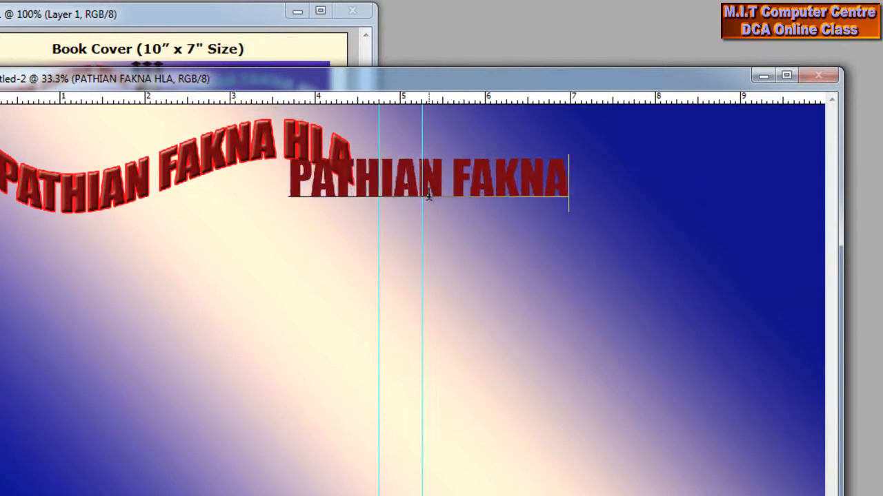
type(" HLA")
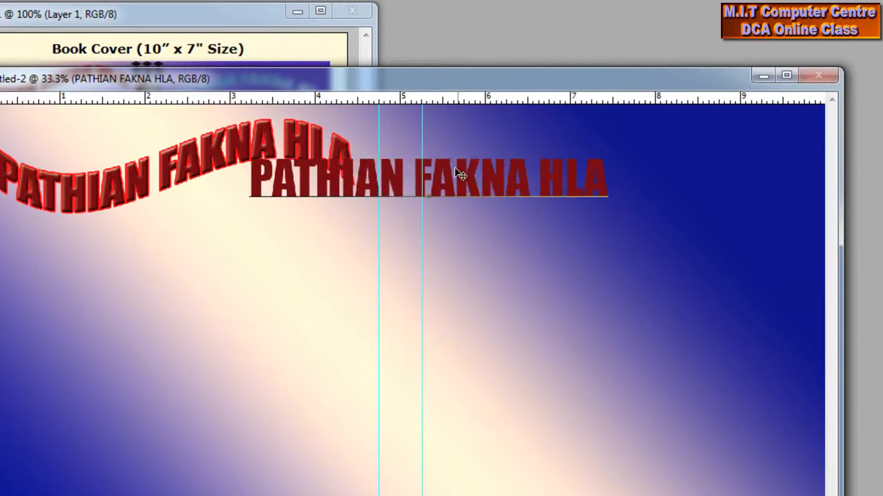
left_click_drag(461, 84, 399, 195)
left_click_drag(451, 384, 647, 367)
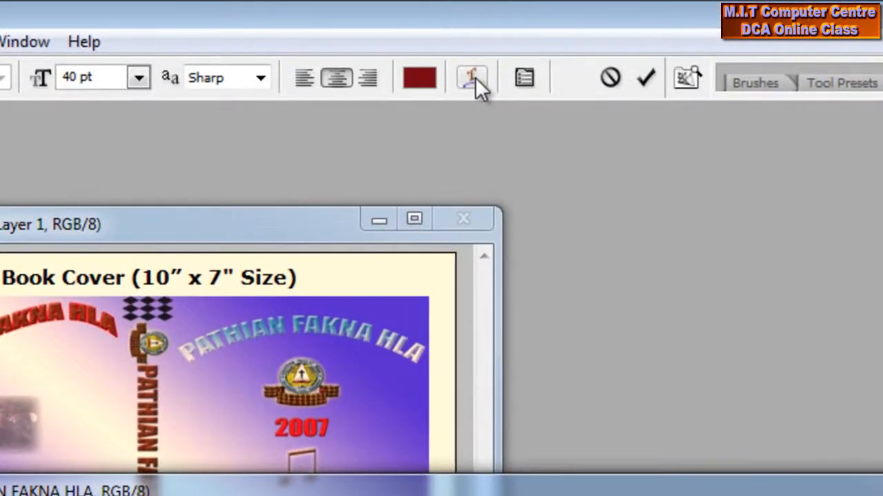
- Warp the second title with the horizontal Arc style at +26% bend
left_click(475, 77)
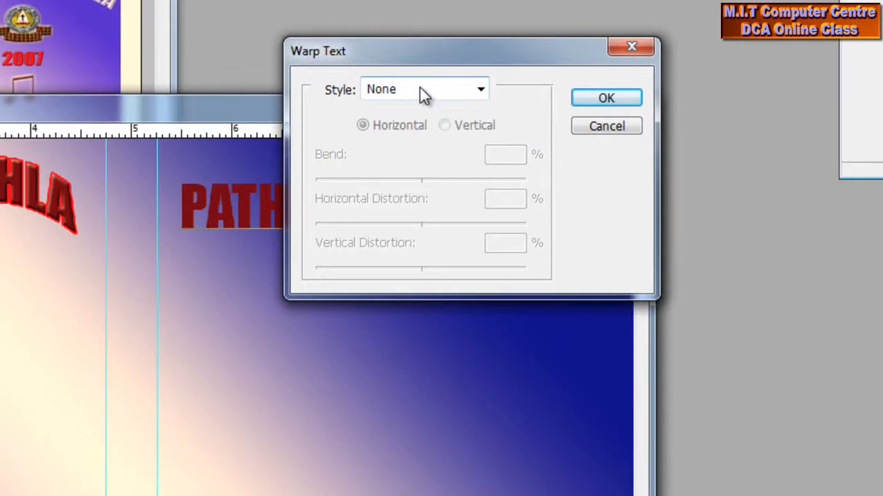
left_click(420, 87)
left_click(410, 149)
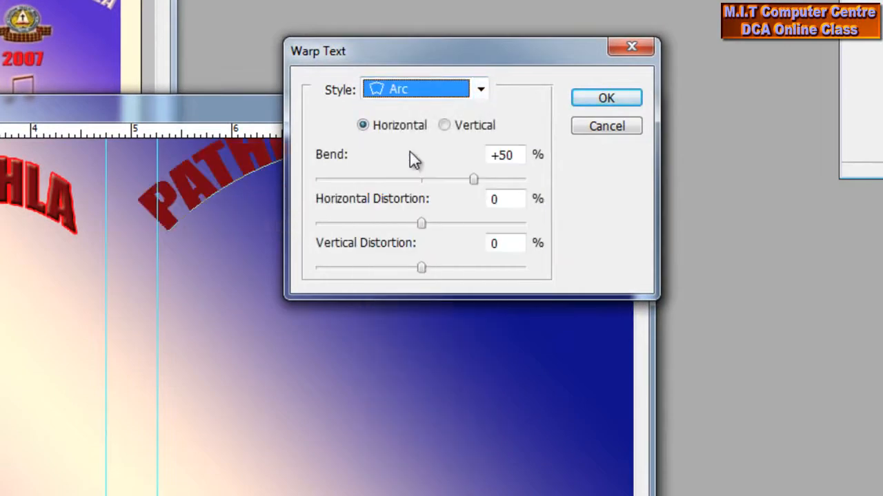
left_click_drag(484, 57, 797, 135)
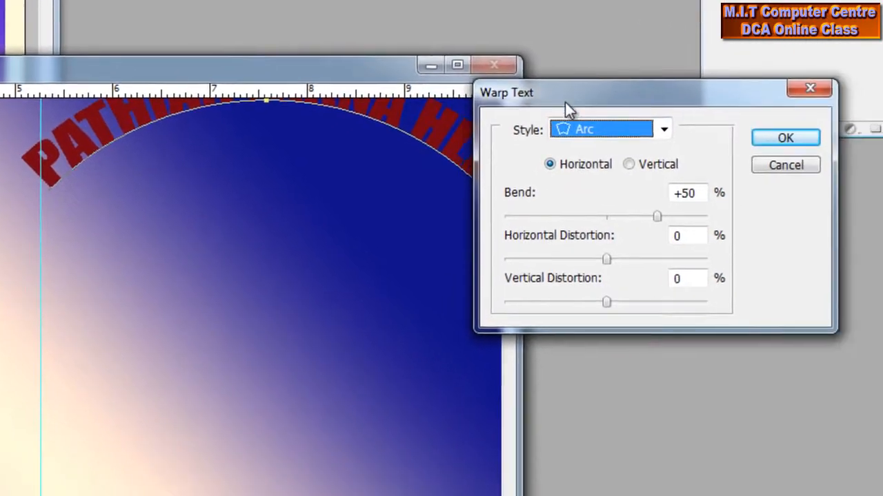
left_click_drag(565, 104, 597, 144)
left_click_drag(698, 262, 663, 263)
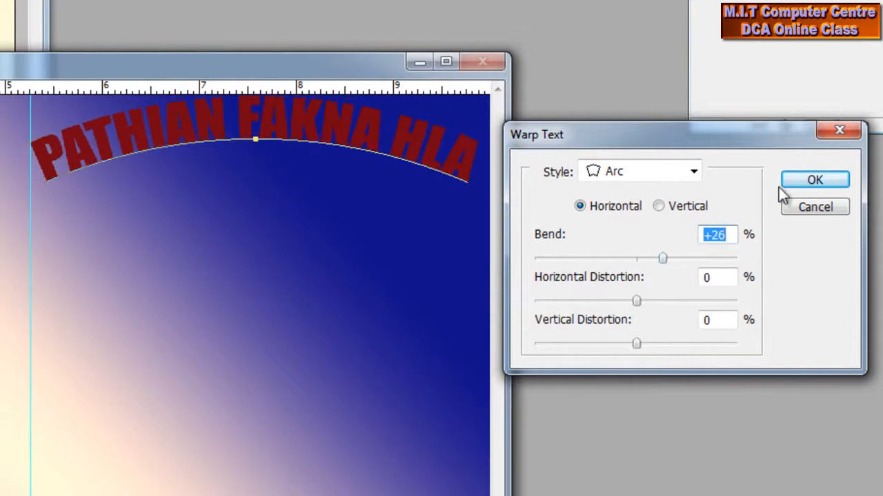
left_click(811, 181)
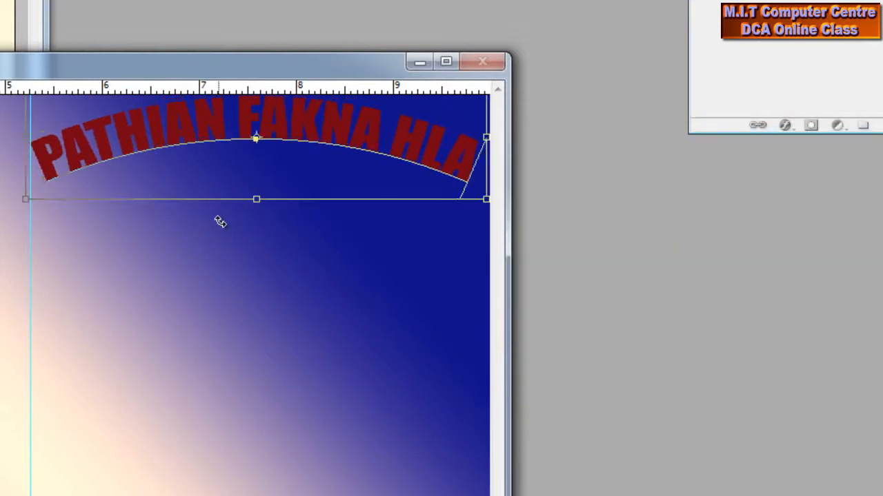
- Shrink the whole arched title by two size increments, commit the text, and adjust its position within the cover half
key("ctrl+a")
key("ctrl+shift+comma")
key("ctrl+shift+comma")
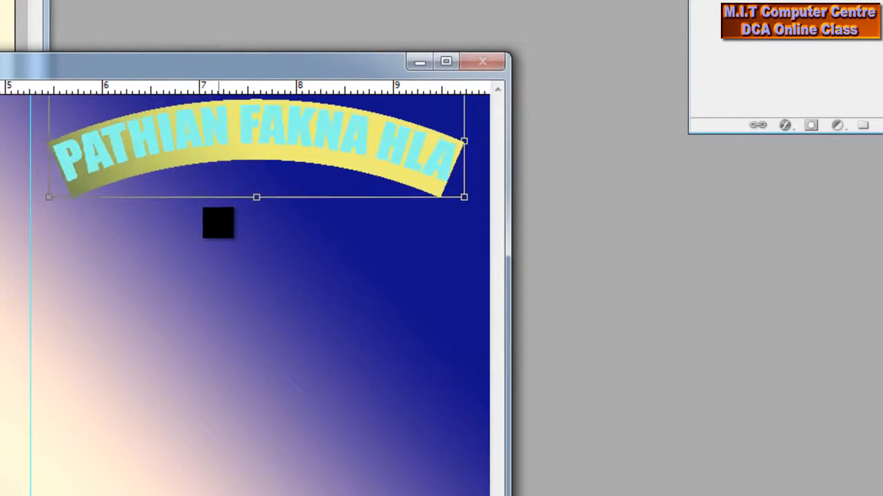
key("ctrl+Return")
left_click_drag(225, 224, 224, 227)
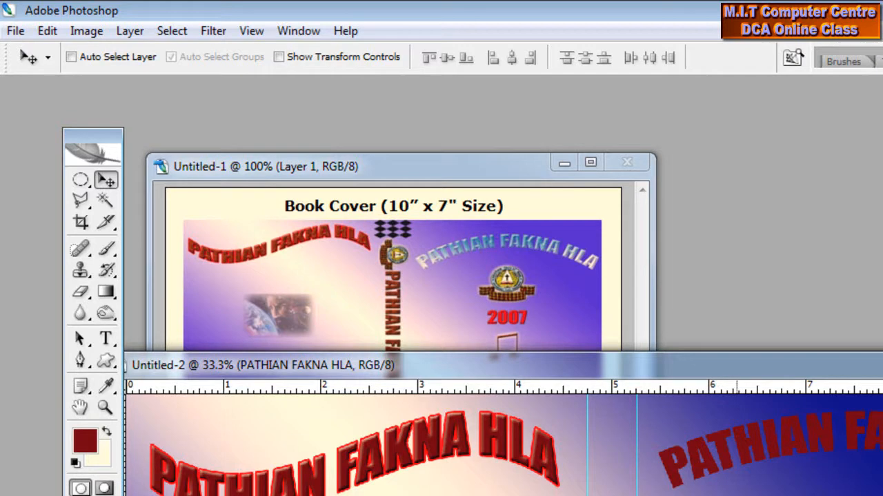
left_click(130, 31)
mouse_move(183, 134)
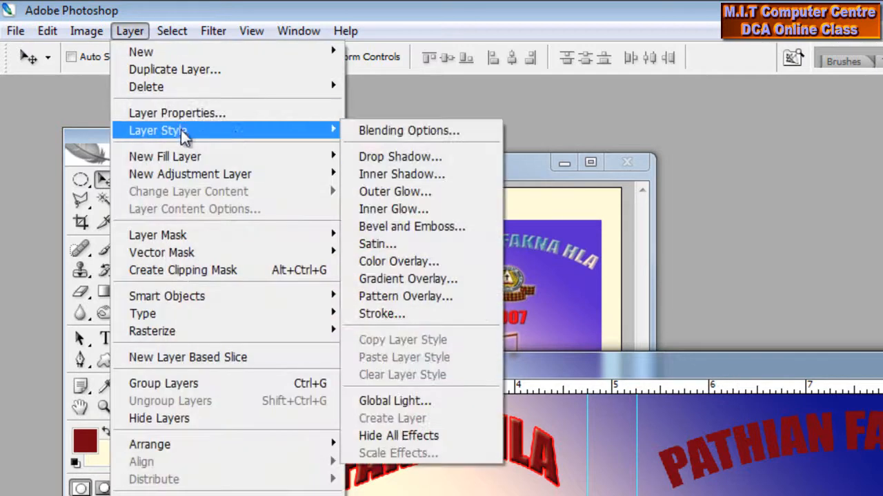
left_click(690, 371)
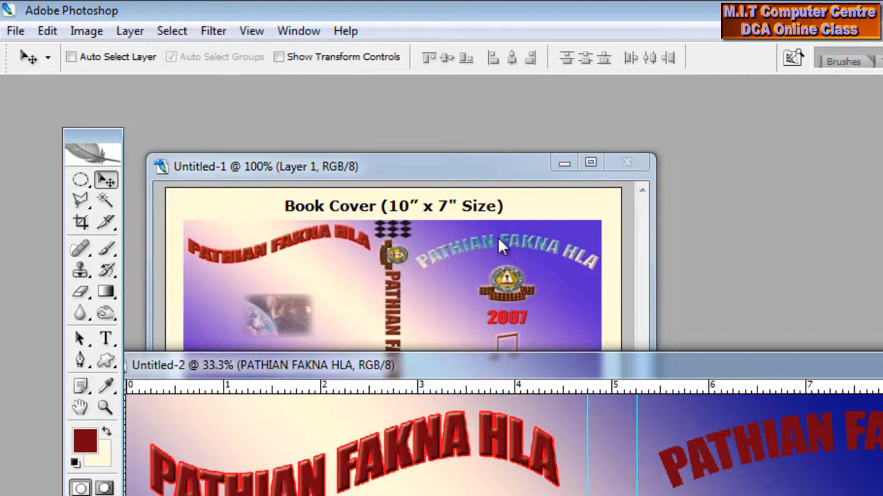
- Show the style presets, try several on the arched title, and apply Chiseled Sky (Text)
left_click(304, 33)
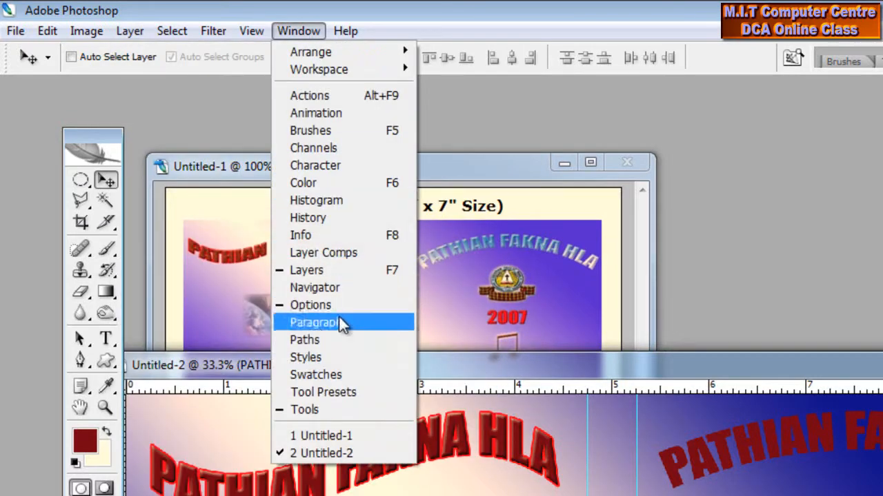
left_click(340, 356)
left_click_drag(725, 119, 463, 8)
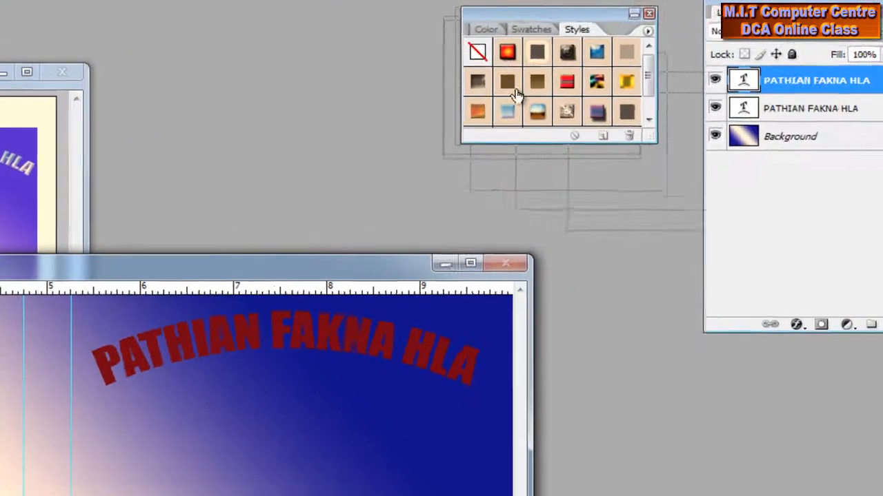
left_click(583, 51)
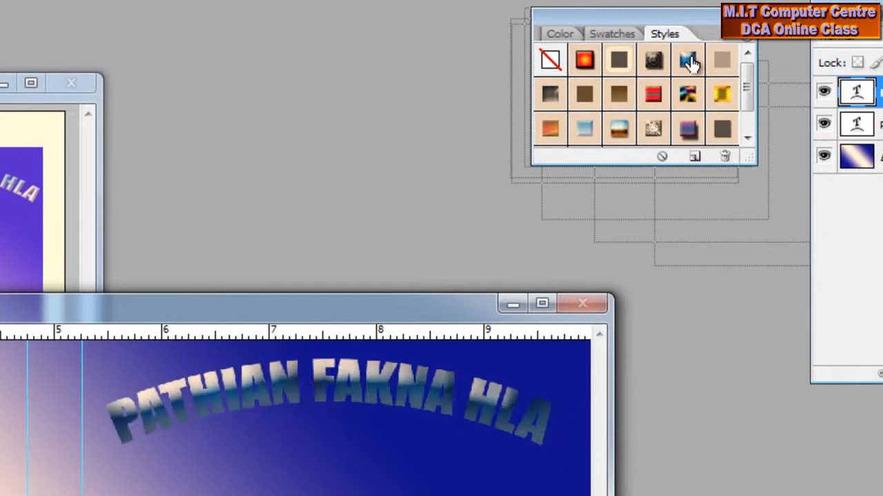
left_click(722, 94)
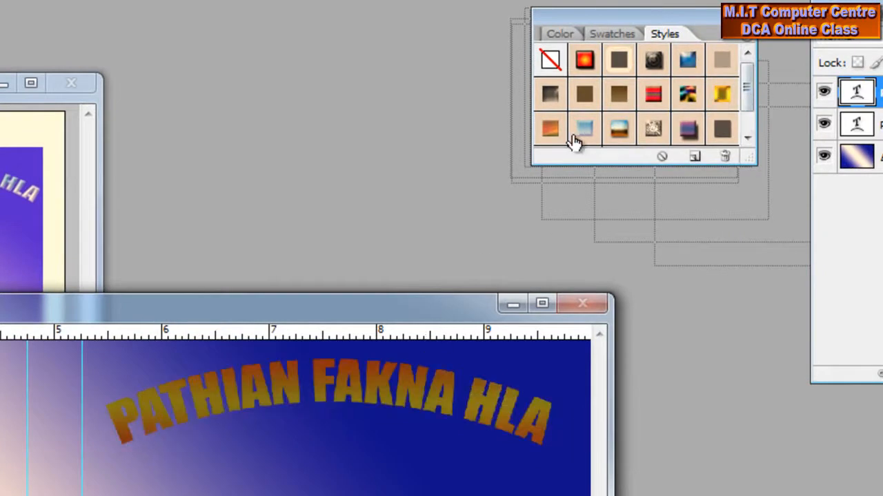
left_click(619, 130)
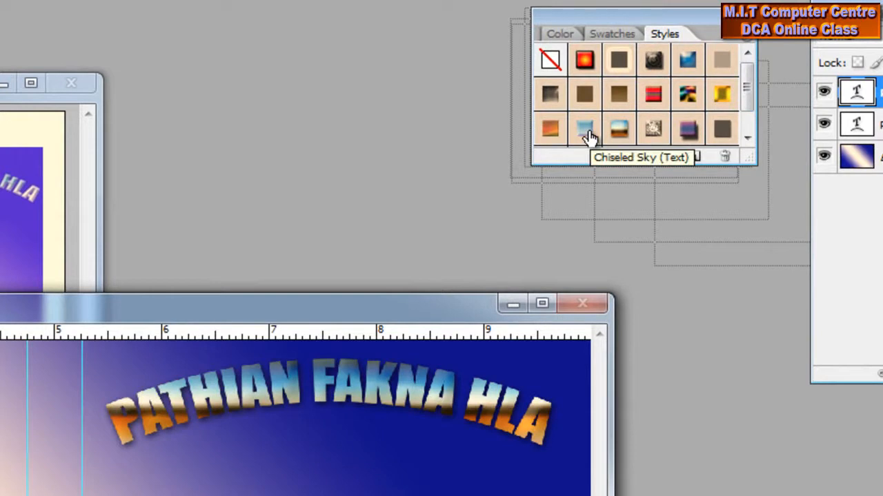
left_click(585, 131)
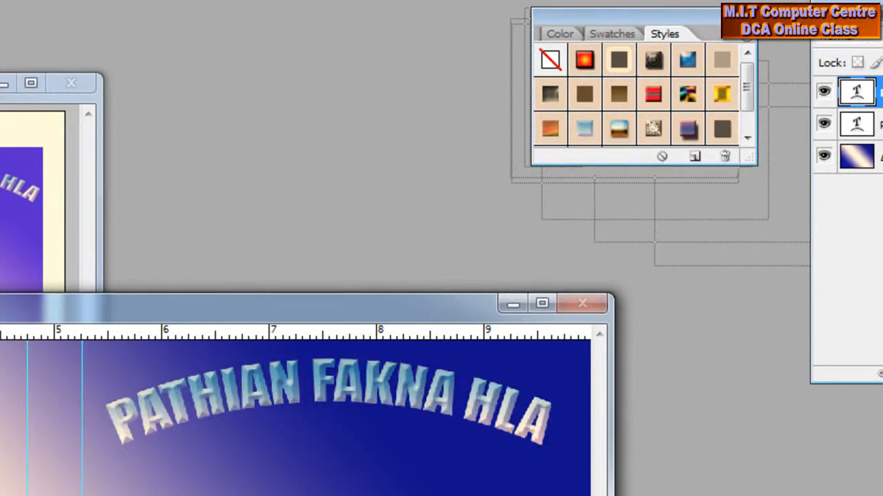
left_click_drag(381, 309, 556, 276)
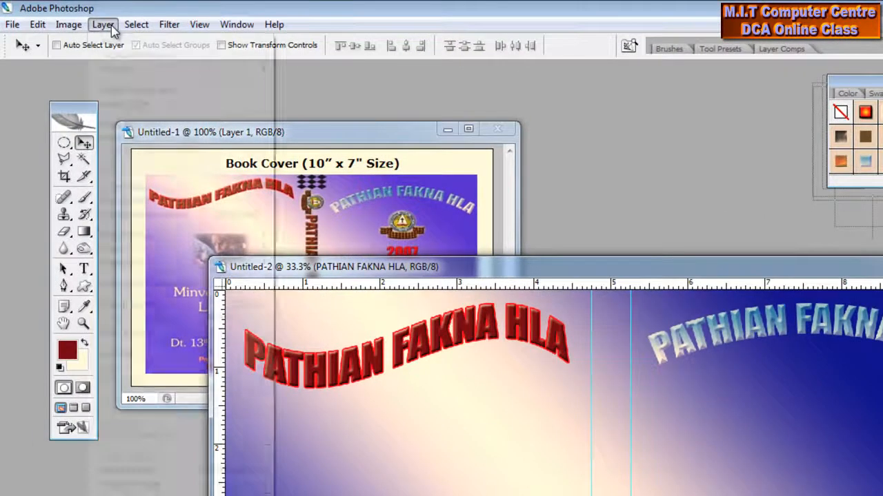
left_click(72, 21)
mouse_move(111, 102)
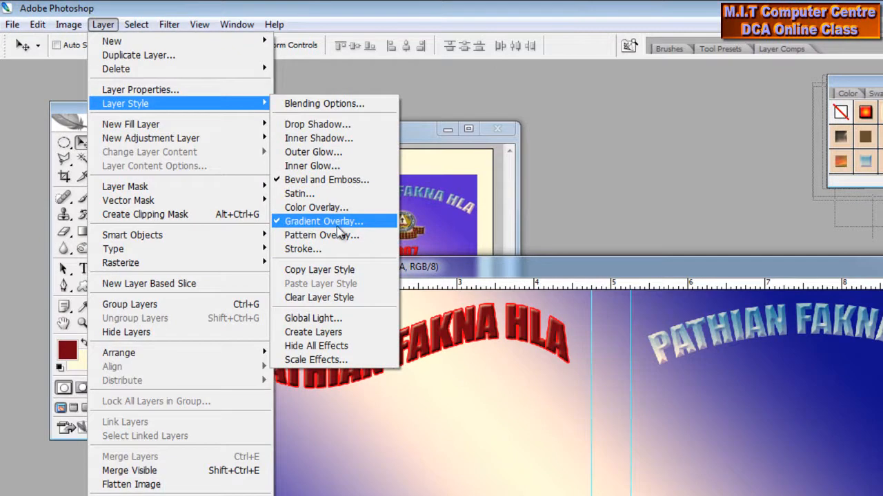
left_click(786, 279)
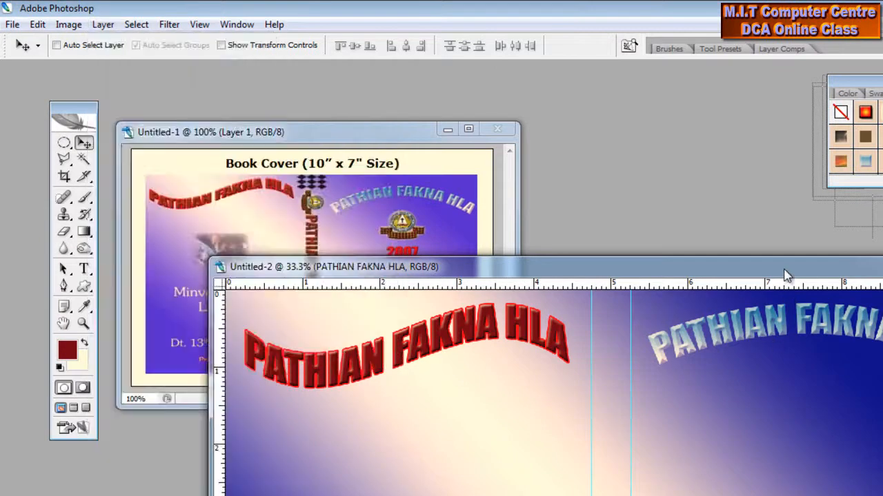
left_click_drag(764, 276, 716, 276)
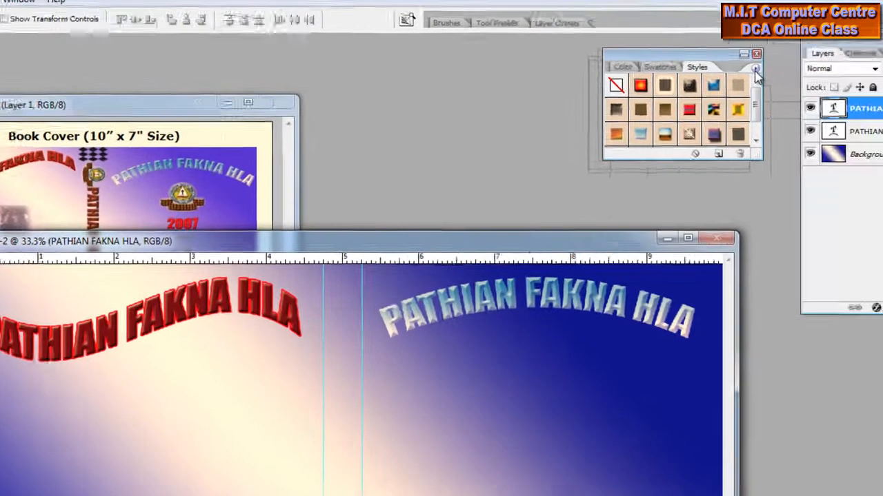
- Append the Glass Buttons library to the style presets and browse to the added styles
left_click(873, 86)
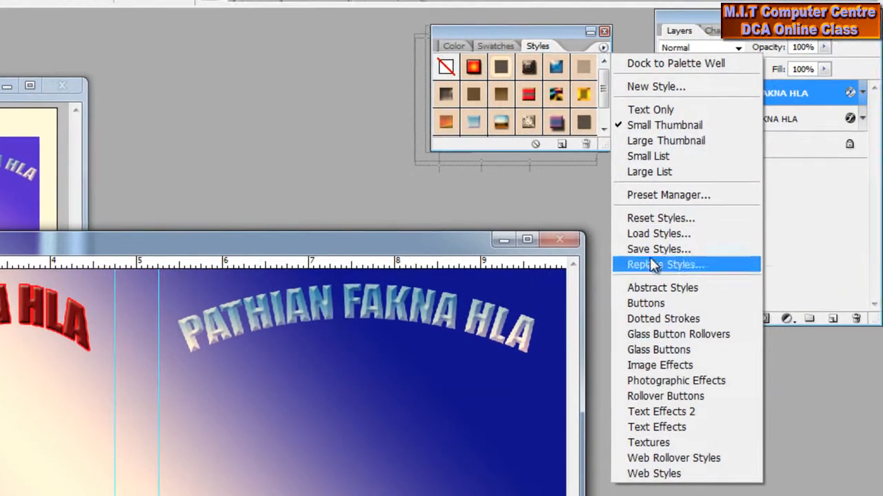
left_click(660, 354)
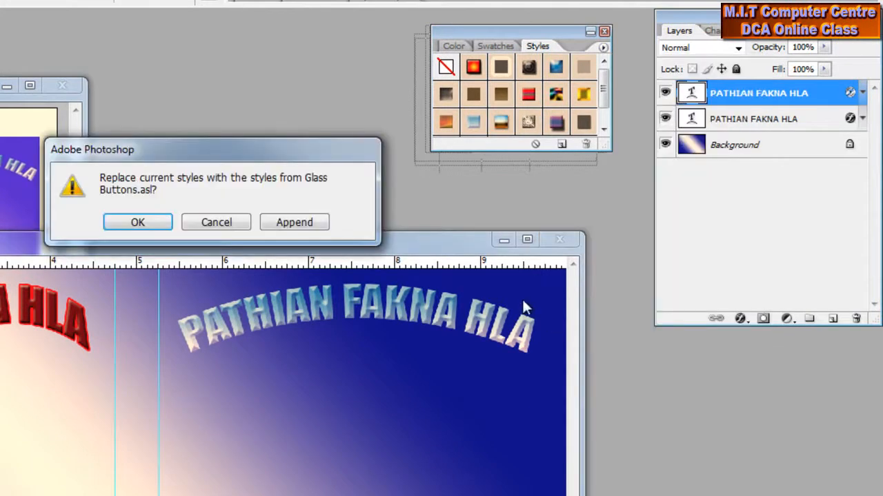
left_click(294, 223)
left_click_drag(603, 83, 605, 112)
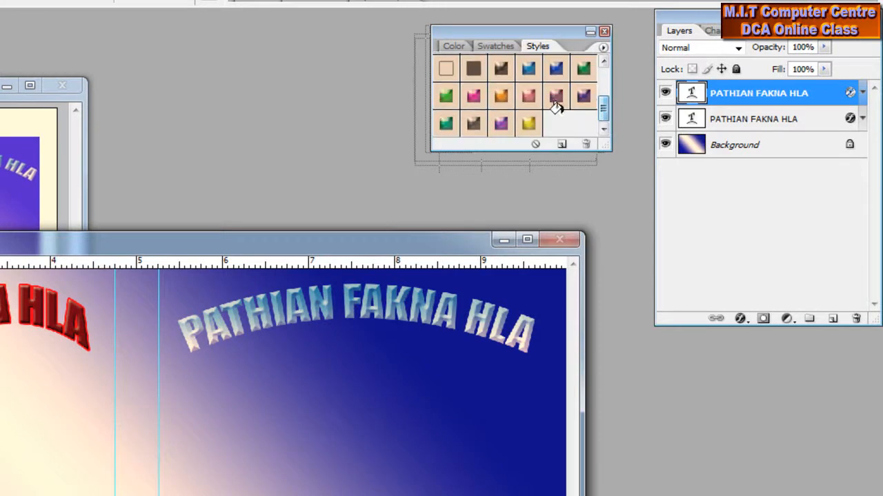
- Add a third text line reading PATHIAN FAKNA HLA in the middle of the cover's front-left half
left_click_drag(243, 243, 392, 253)
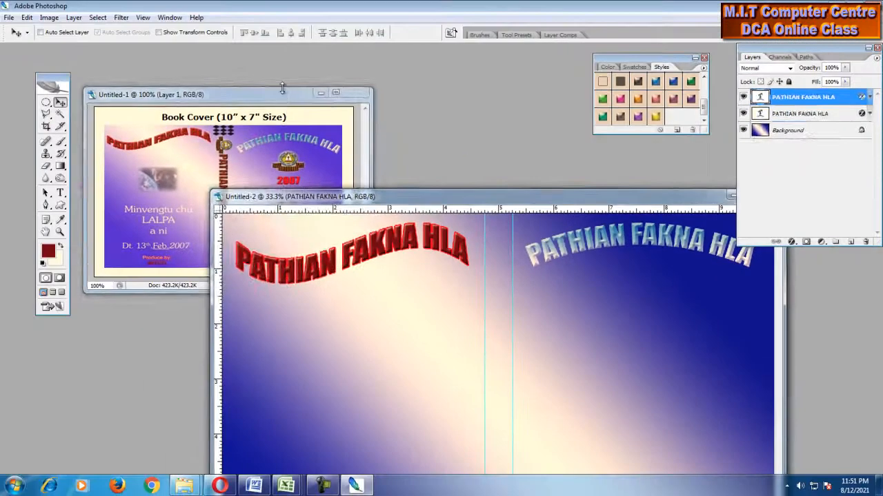
left_click(362, 176)
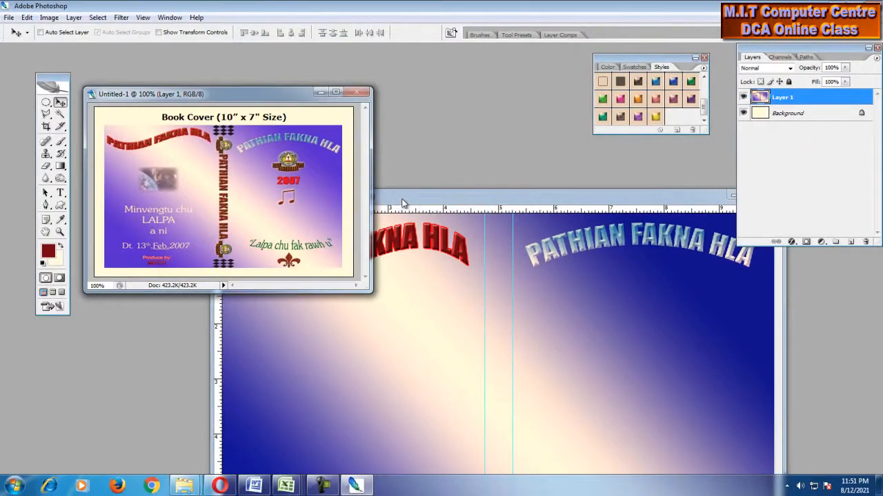
left_click_drag(392, 198, 353, 68)
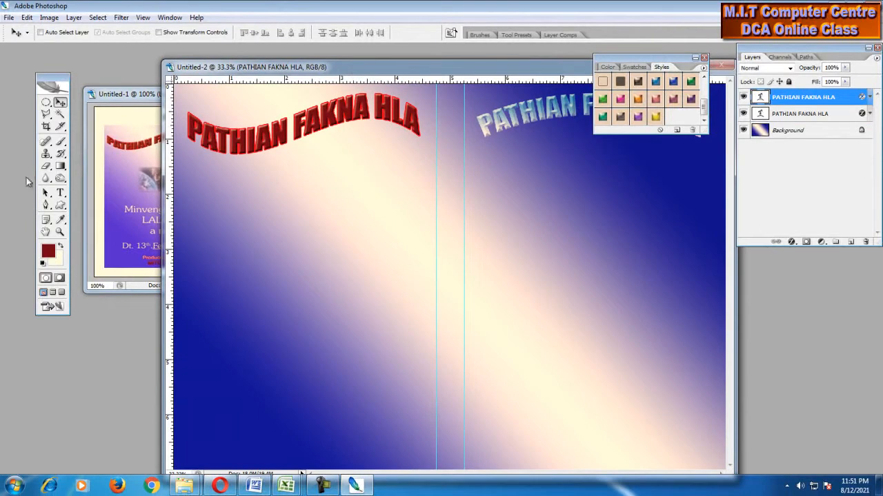
left_click(59, 195)
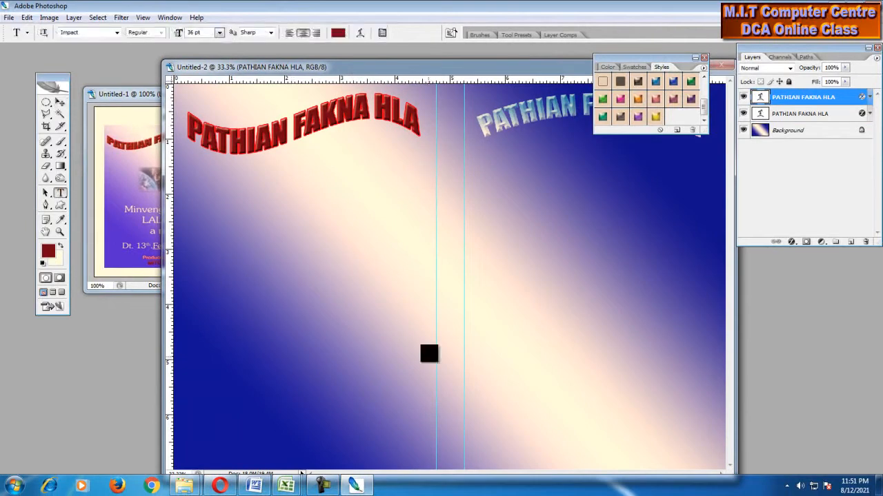
left_click(314, 266)
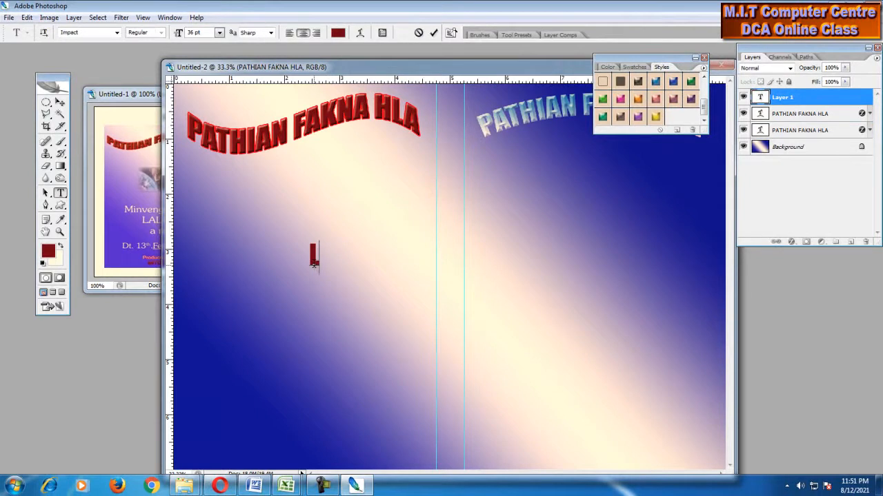
left_click_drag(386, 353, 322, 59)
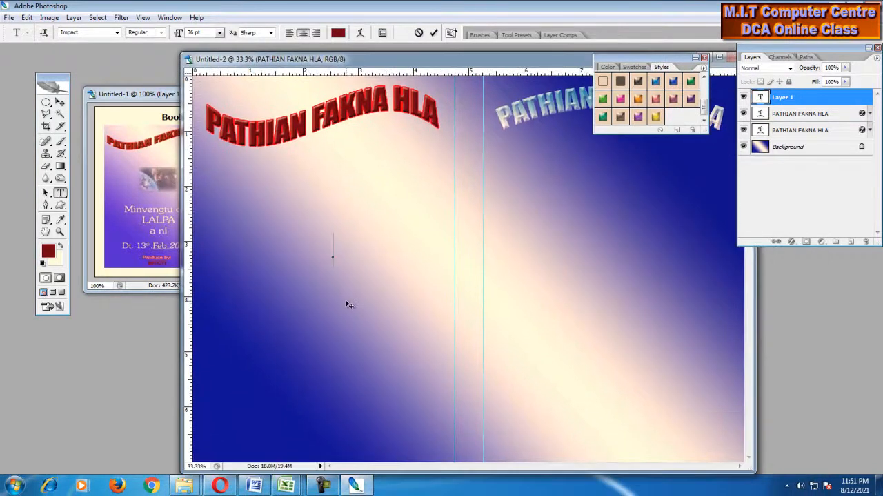
type("PATHIAN FAKNA")
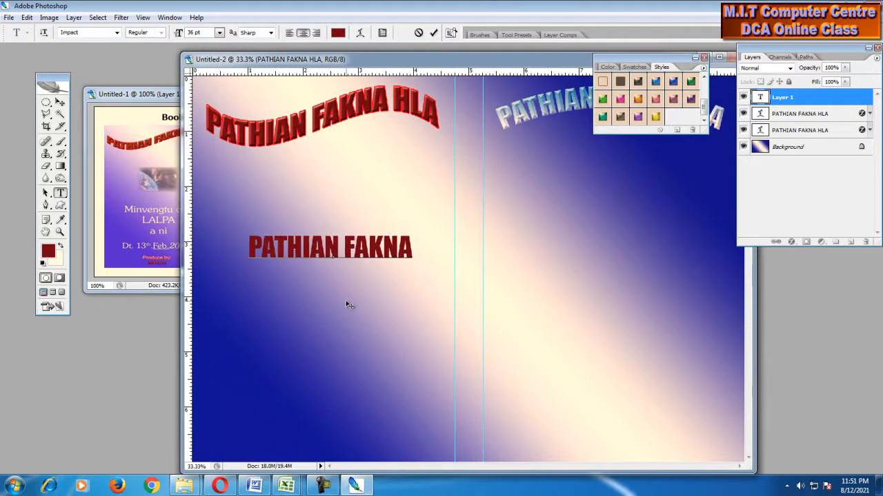
type(" HLA")
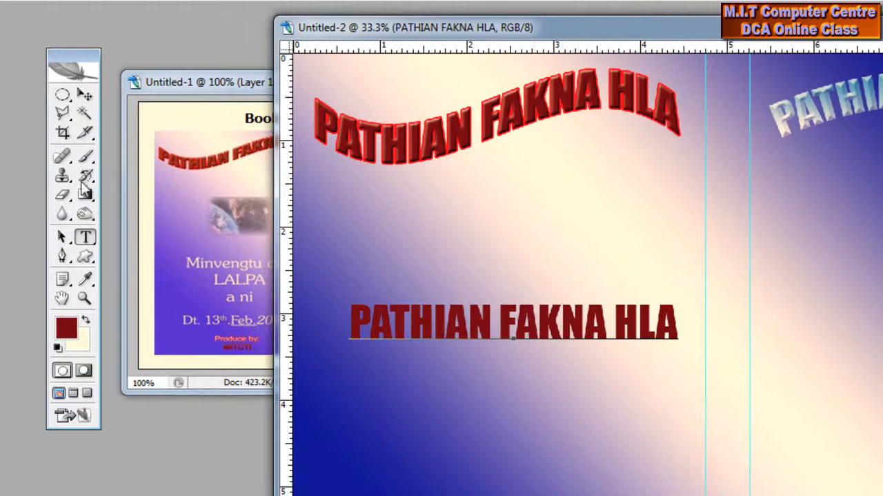
- Rotate the new PATHIAN FAKNA HLA line 90° clockwise and move it onto the spine strip between the guides
left_click(85, 95)
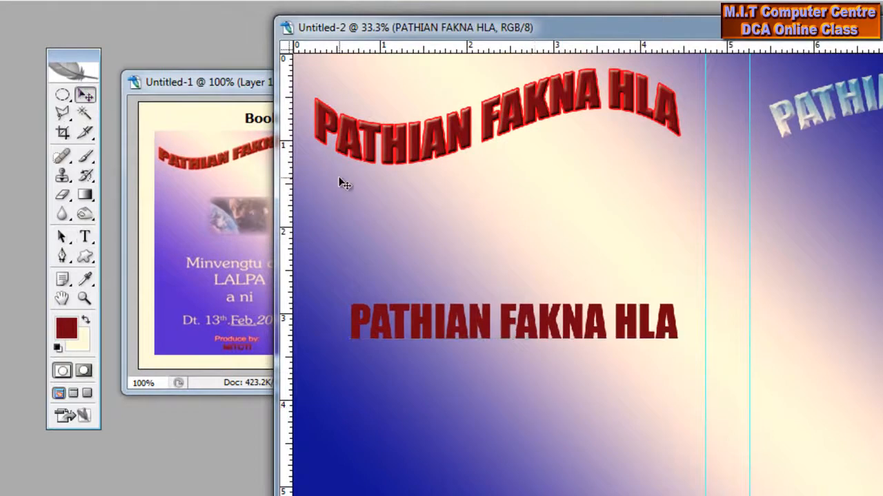
key("ctrl+t")
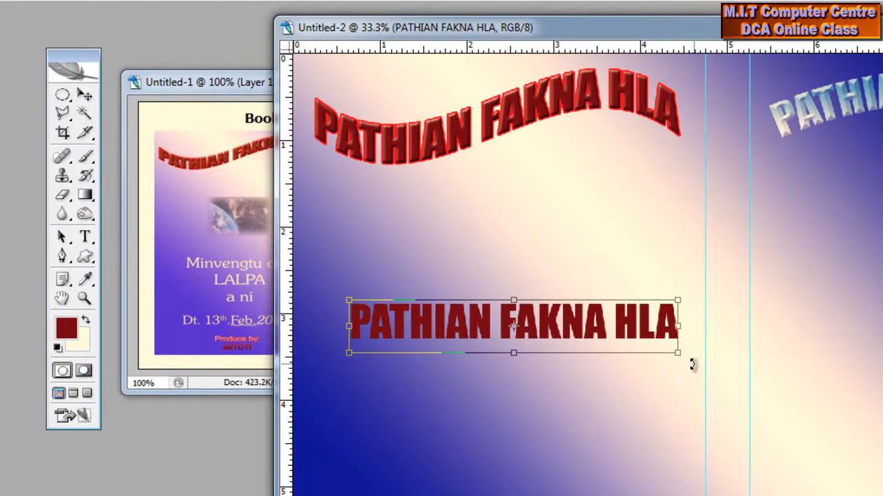
left_click_drag(693, 365, 482, 494)
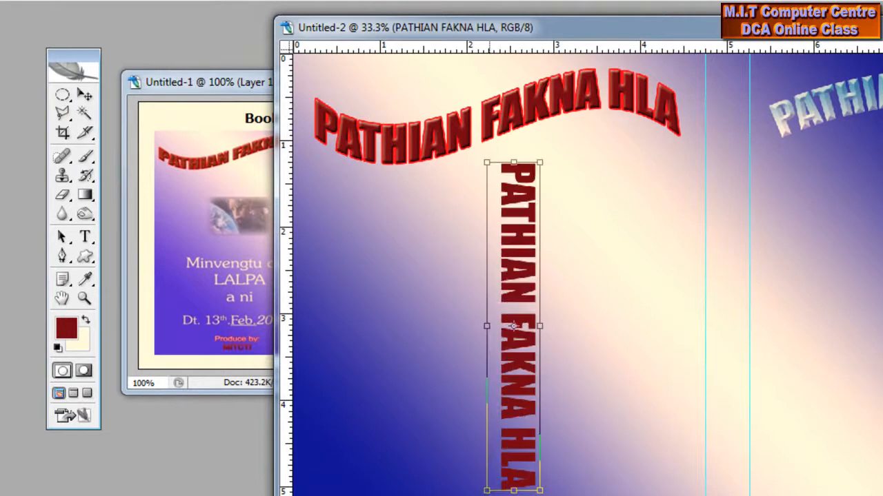
left_click_drag(504, 362, 730, 428)
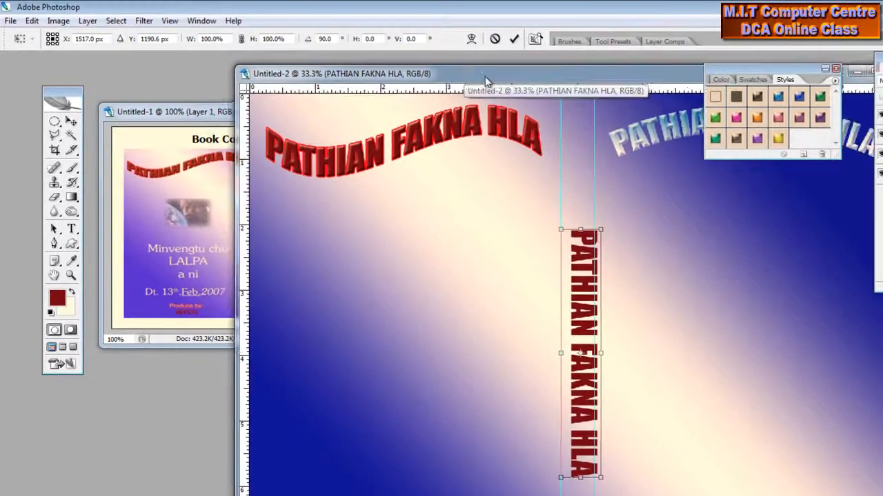
- Fine-tune the spine title's position between the guides, stretch its length to 121.4% upward, and apply the transform
left_click_drag(484, 81, 563, 77)
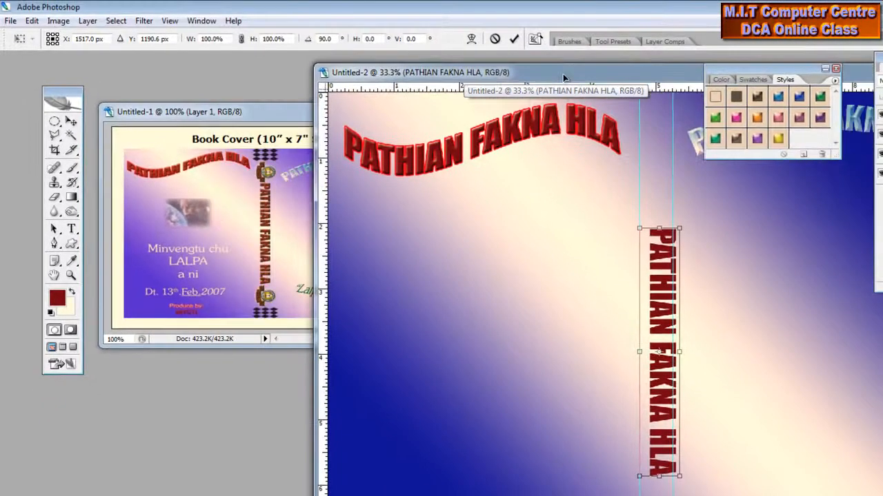
left_click_drag(668, 285, 664, 284)
key("Left")
key("Left")
key("Left")
key("Left")
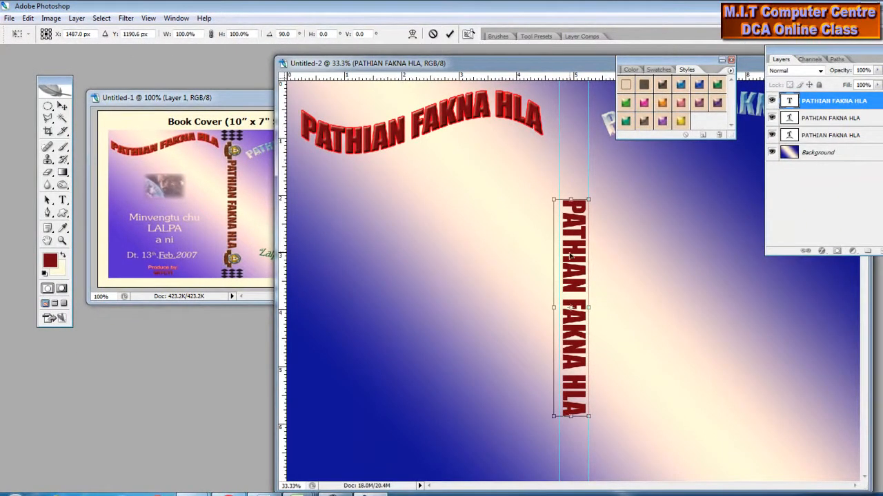
left_click_drag(571, 200, 576, 154)
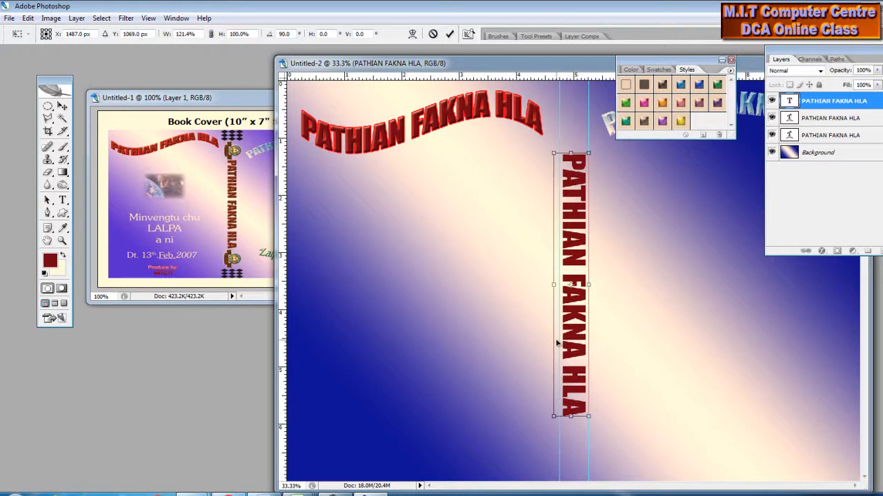
key("Return")
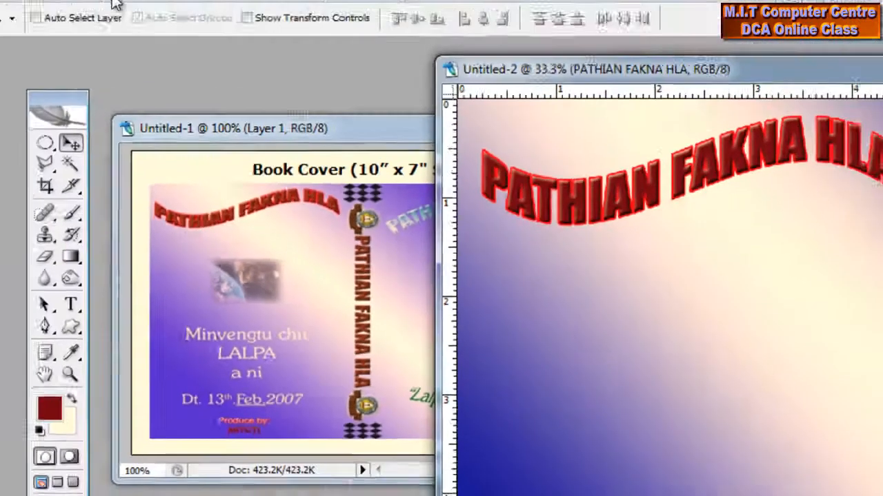
- Give the spine title a Bevel and Emboss and a Drop Shadow layer style, both with default settings
left_click(120, 28)
mouse_move(164, 128)
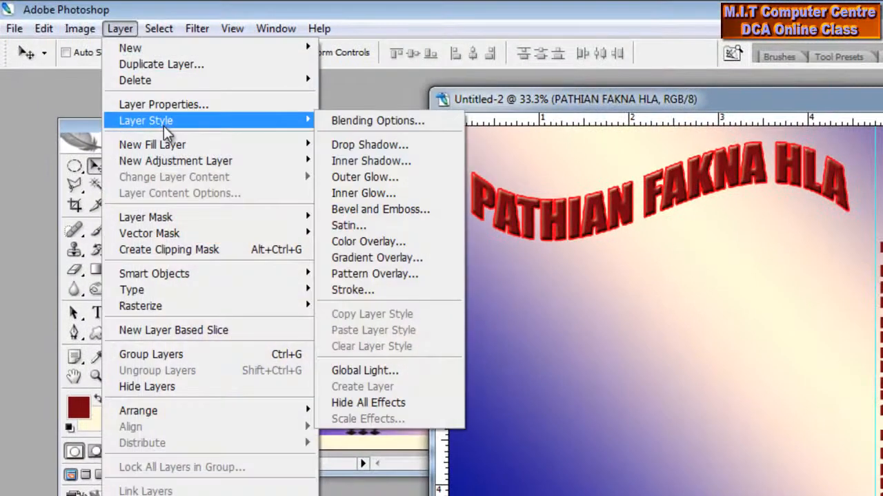
left_click(427, 212)
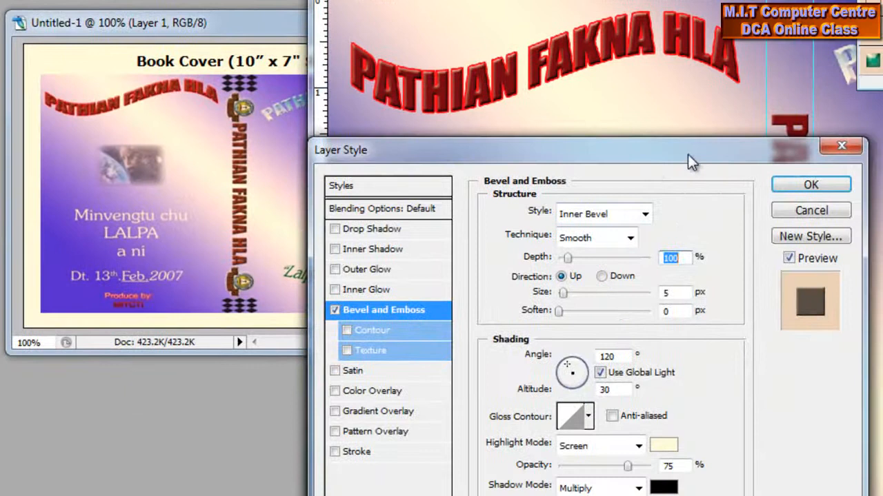
left_click_drag(688, 155, 442, 77)
left_click(123, 153)
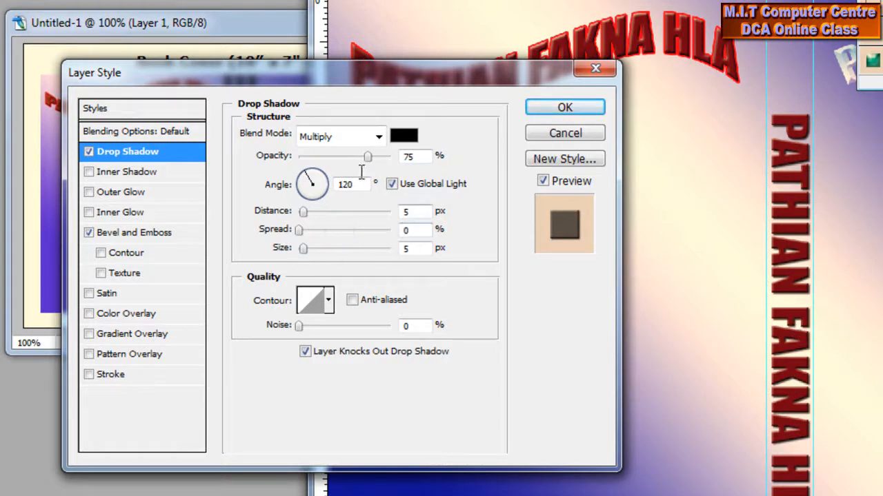
left_click(576, 110)
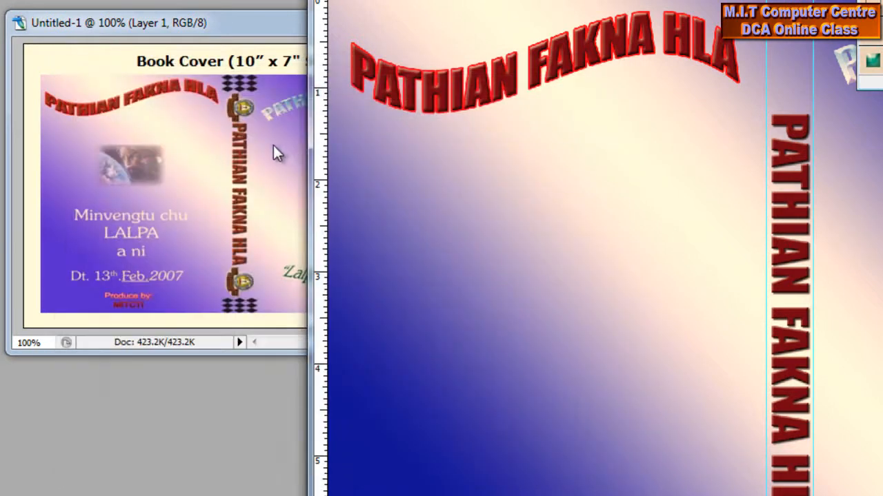
- Add the text “Lalpa chu fak rawh u” in quotation marks and place it in the lower part of the right cover half
left_click(275, 146)
left_click(529, 250)
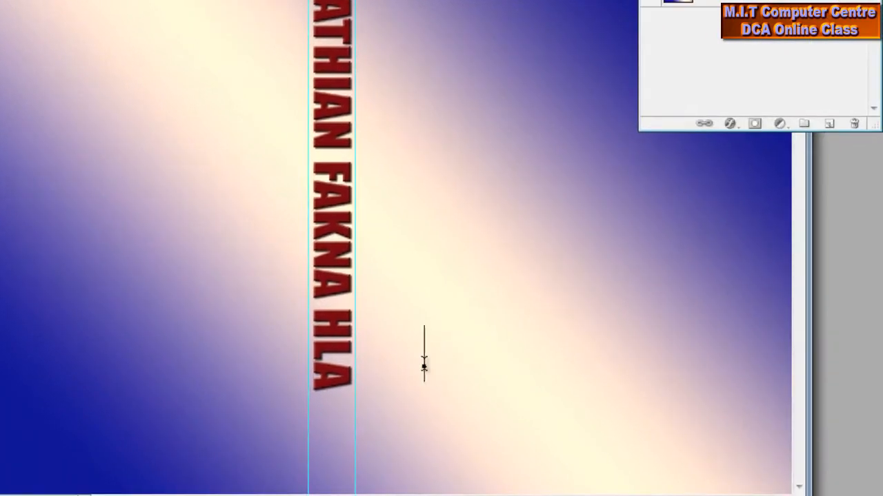
type("\"")
type("I")
key("BackSpace")
type("Lalpa chu fa")
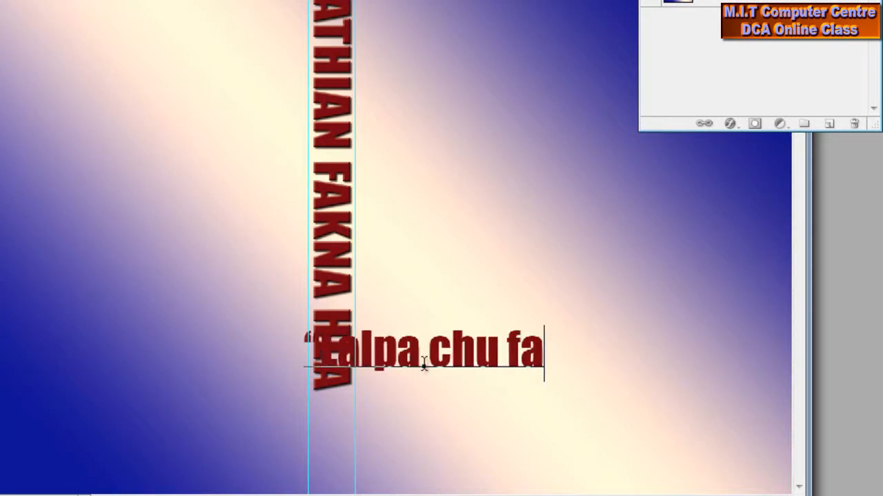
type("k rawh u")
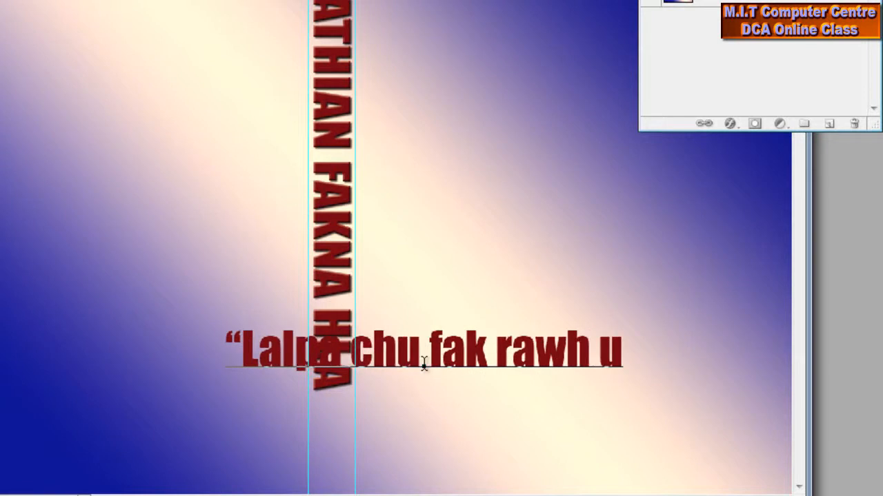
type("”")
left_click_drag(495, 440, 644, 475)
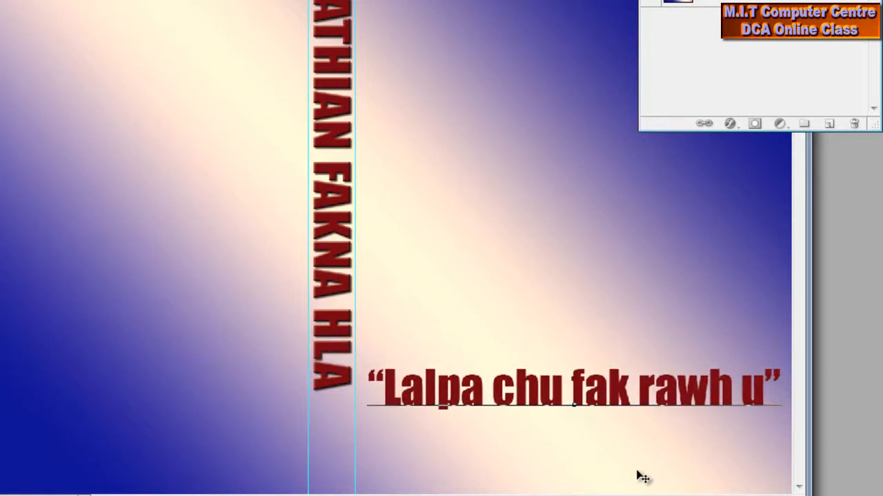
- Recolour the whole “Lalpa chu fak rawh u” text to a medium-dark green
key("ctrl+a")
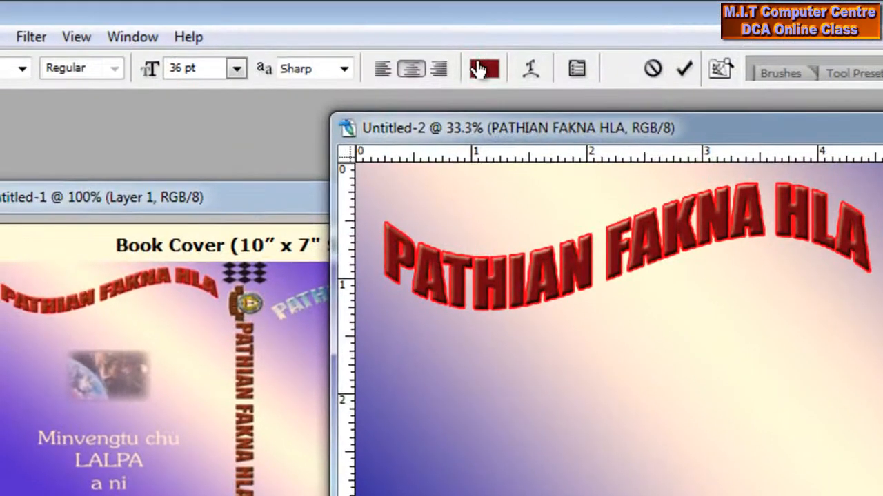
left_click(483, 69)
left_click(448, 315)
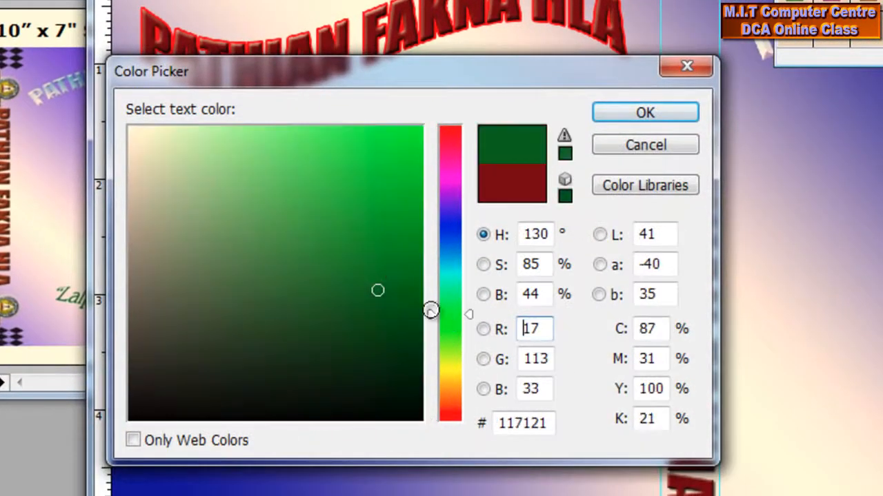
left_click(394, 243)
left_click(616, 115)
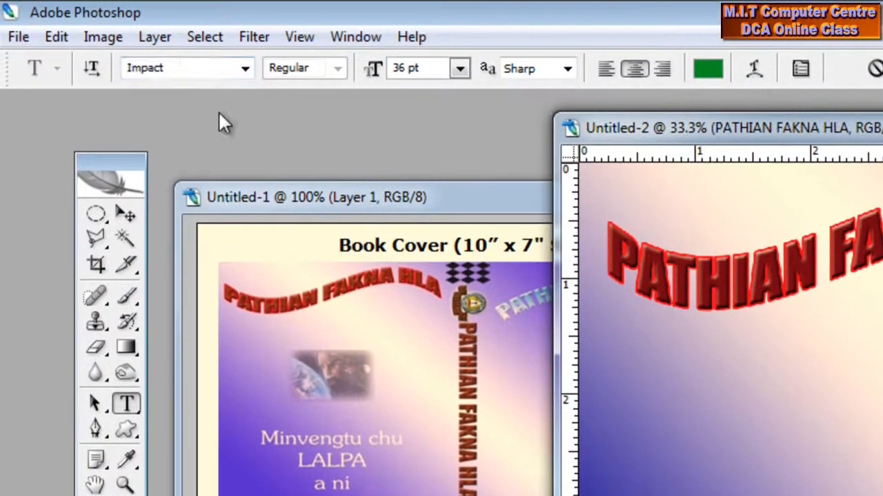
- Set the quoted text's font to Times New Roman and reduce its size to 30 pt
left_click(203, 69)
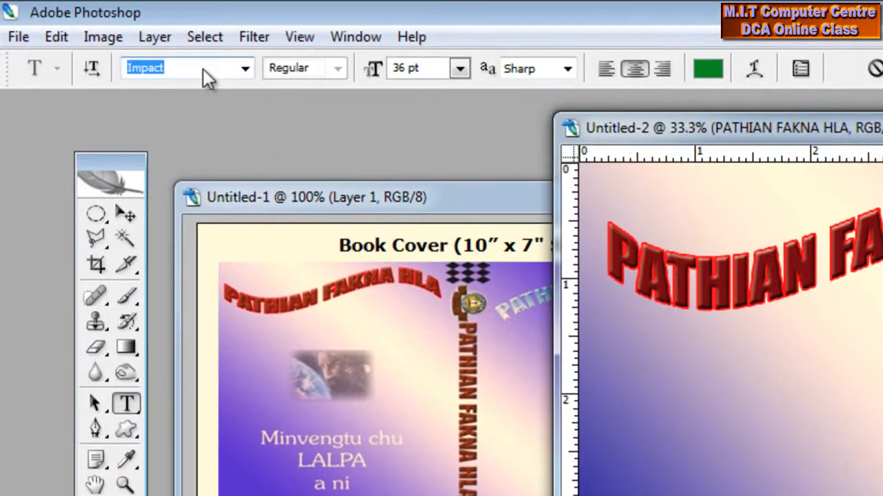
type("Times New Roman")
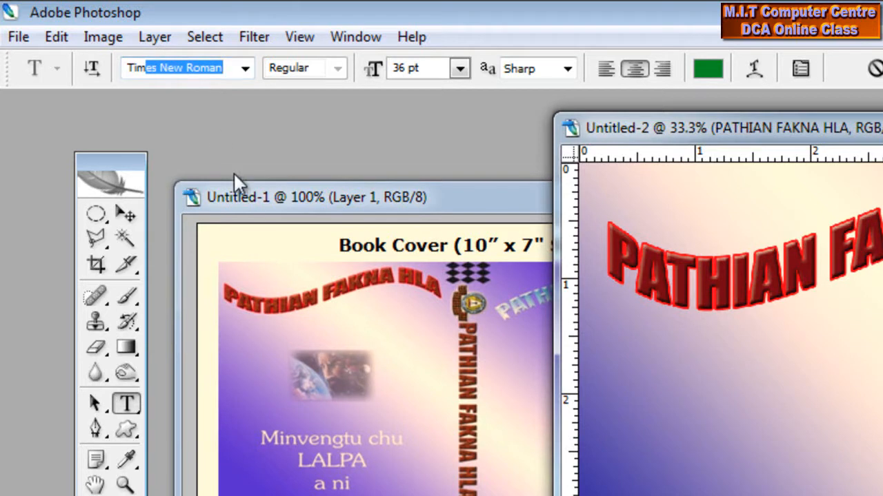
key("Return")
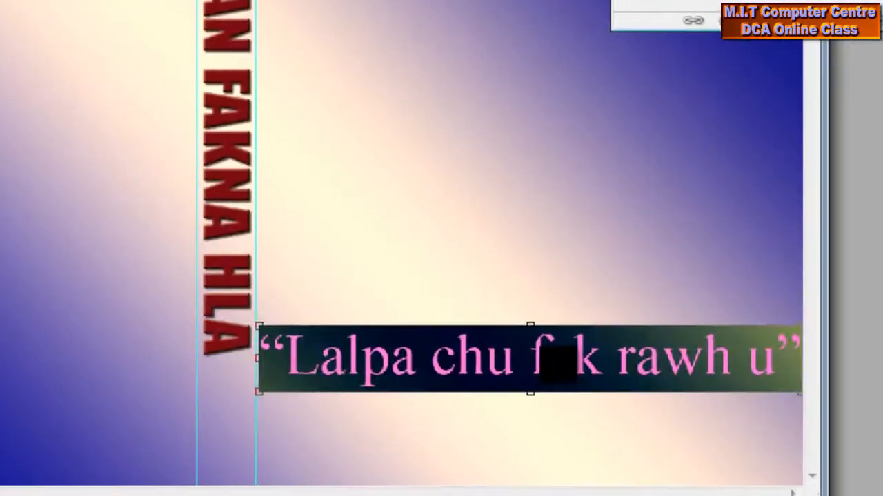
key("ctrl+shift+comma")
key("ctrl+shift+comma")
key("ctrl+shift+comma")
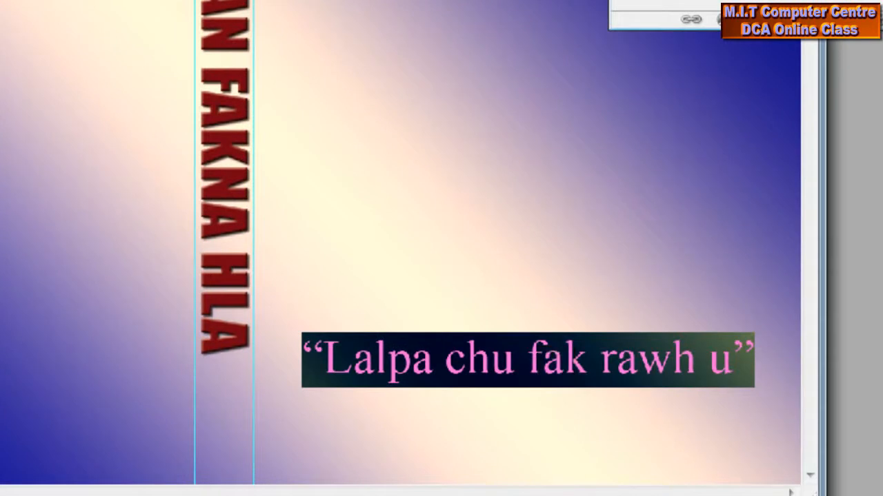
- Warp the “Lalpa chu fak rawh u” text with a horizontal Arc style, Bend -17% and Vertical Distortion +13%
left_click(236, 283)
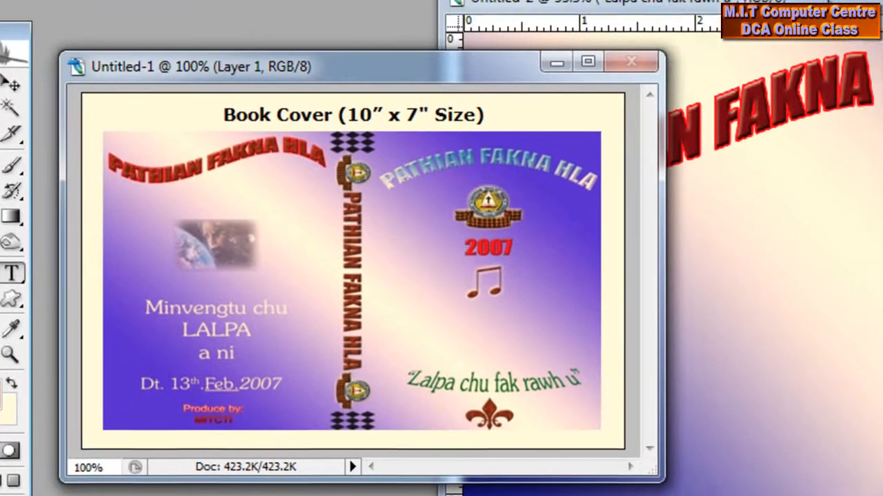
left_click(640, 103)
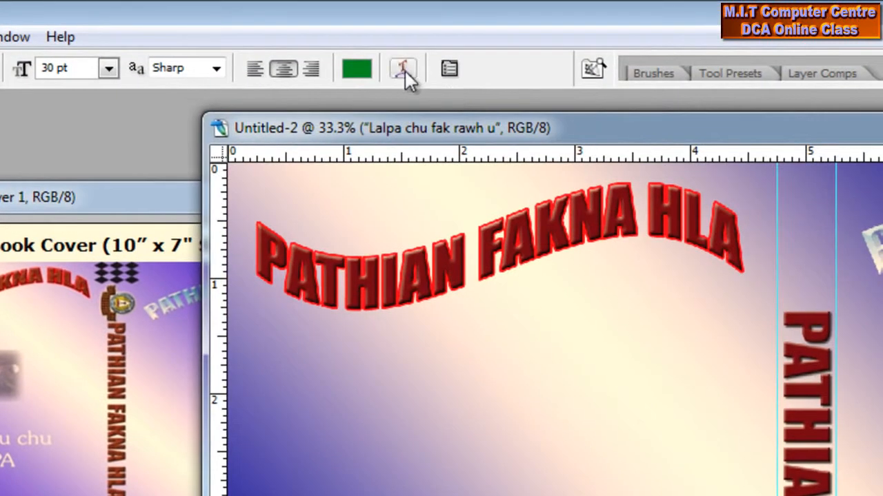
left_click(405, 71)
left_click(694, 195)
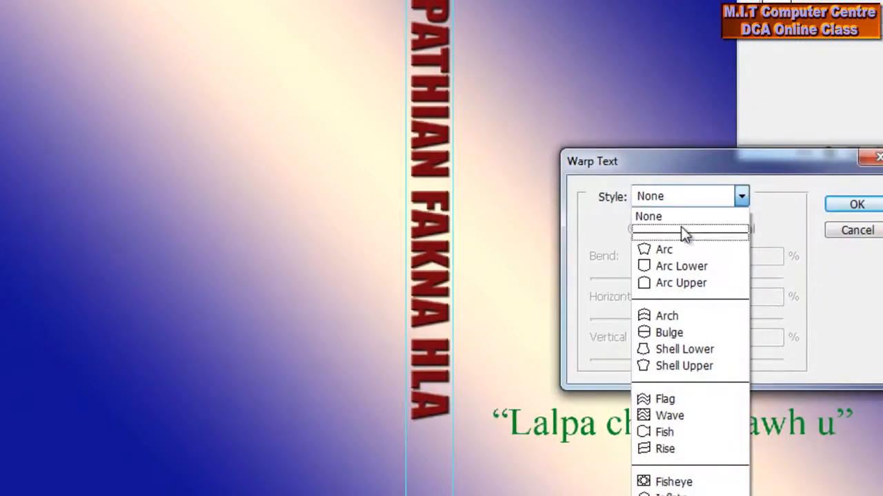
left_click(680, 249)
left_click_drag(685, 164, 119, 79)
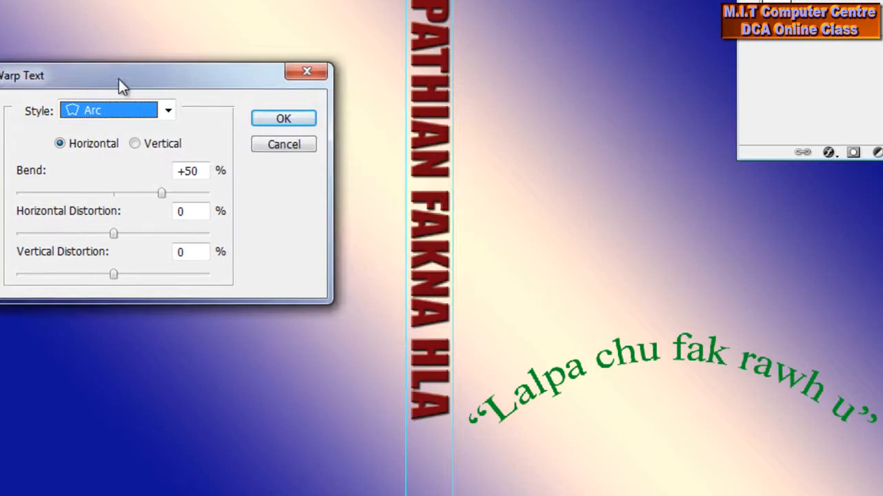
left_click_drag(163, 194, 107, 200)
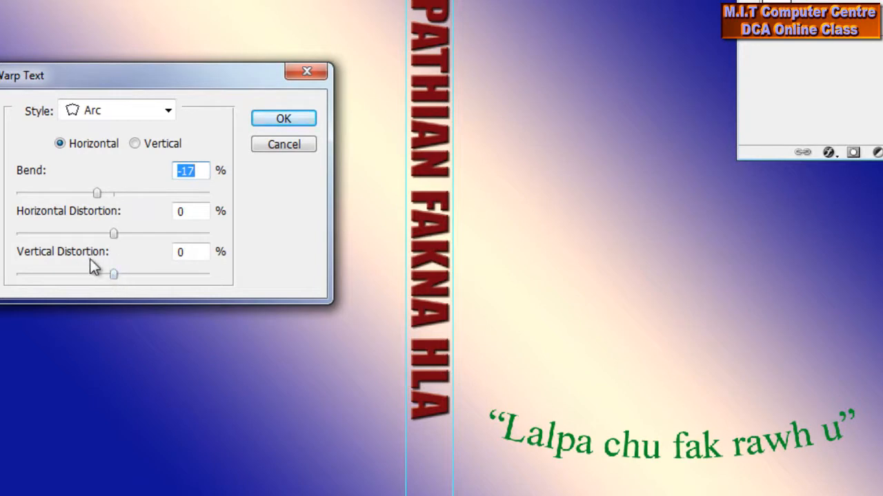
left_click_drag(113, 276, 126, 277)
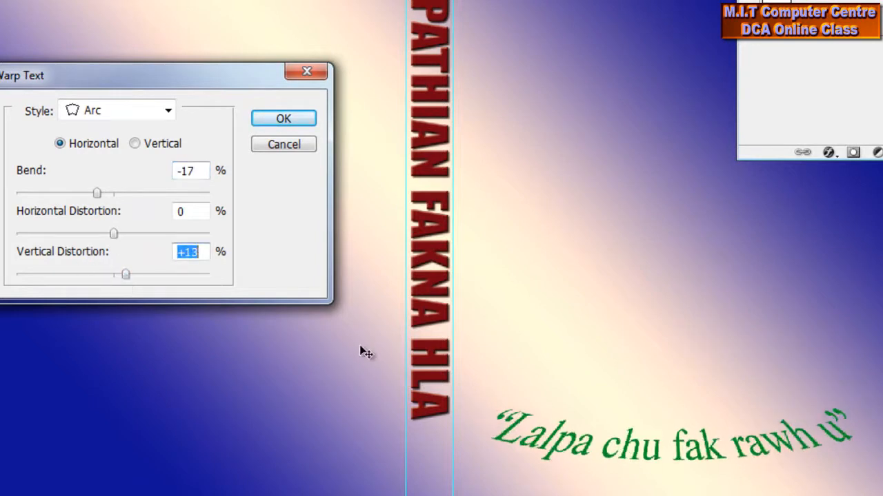
left_click(301, 121)
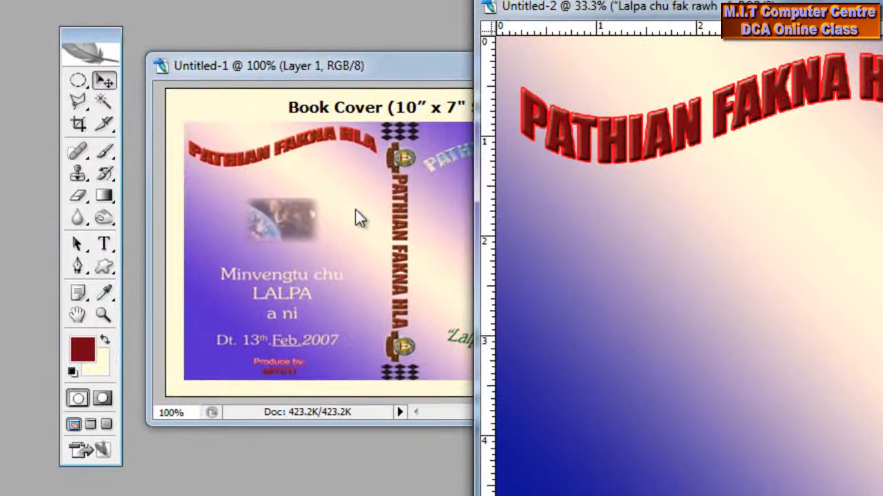
- Compare the curved green quote with the sample cover and nudge it slightly upward
left_click(443, 331)
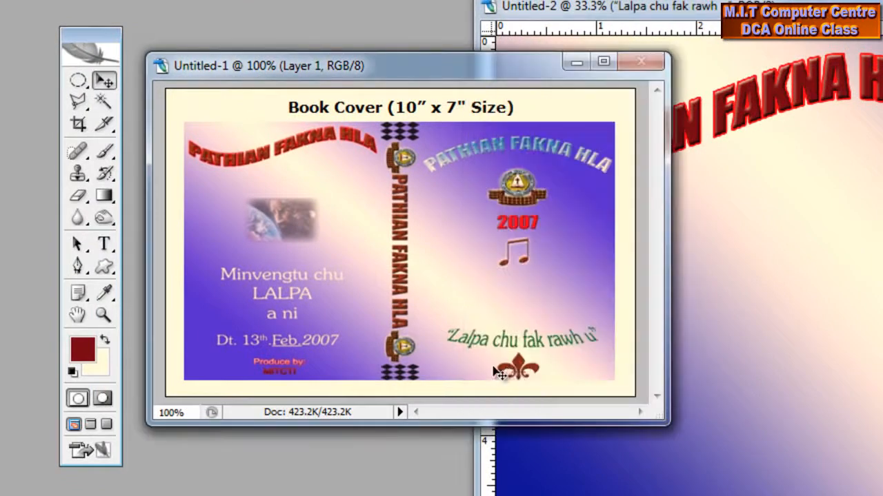
left_click(769, 338)
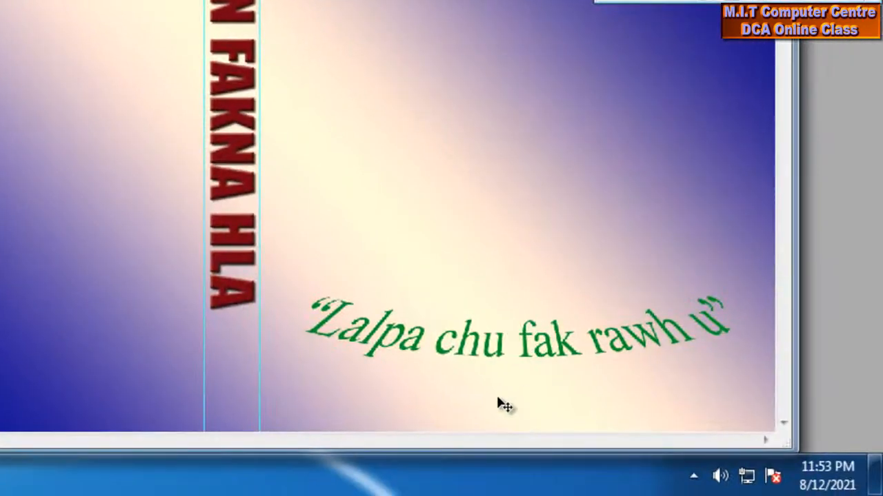
key("Up")
key("Up")
key("Up")
key("Up")
key("Up")
key("Up")
key("Up")
key("Up")
key("Up")
key("Up")
key("Up")
key("Up")
key("Up")
key("Up")
key("Up")
key("Up")
key("Up")
key("Up")
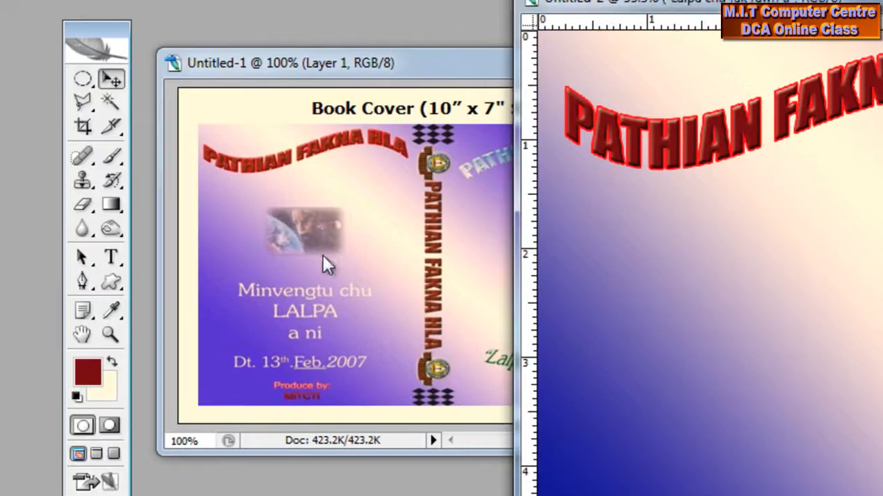
- Add the centred lines “Minvengtu chu”, “LALPA”, “a ni” and “Dt. 13th Feb. 2007” to the left cover half
left_click(325, 259)
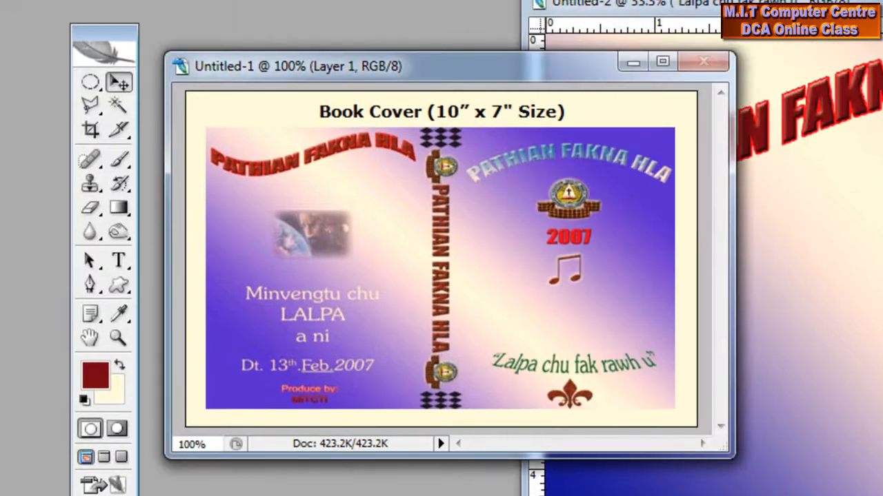
left_click(560, 475)
left_click(120, 261)
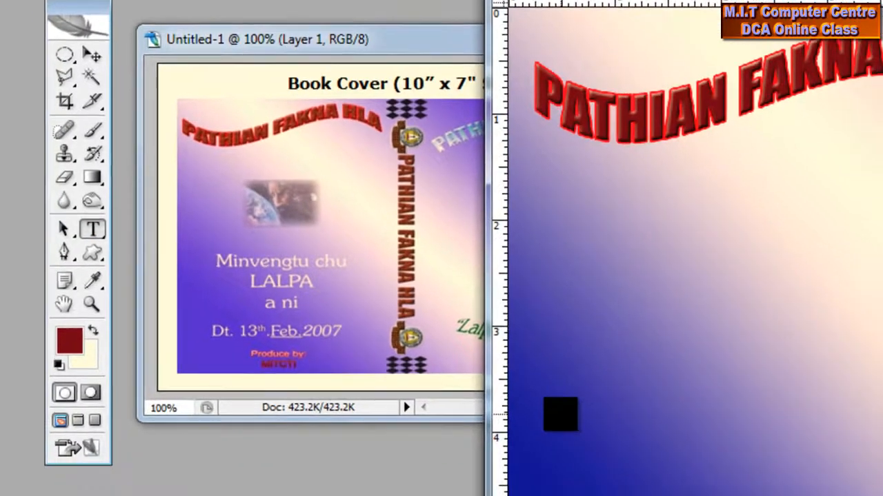
type("Min")
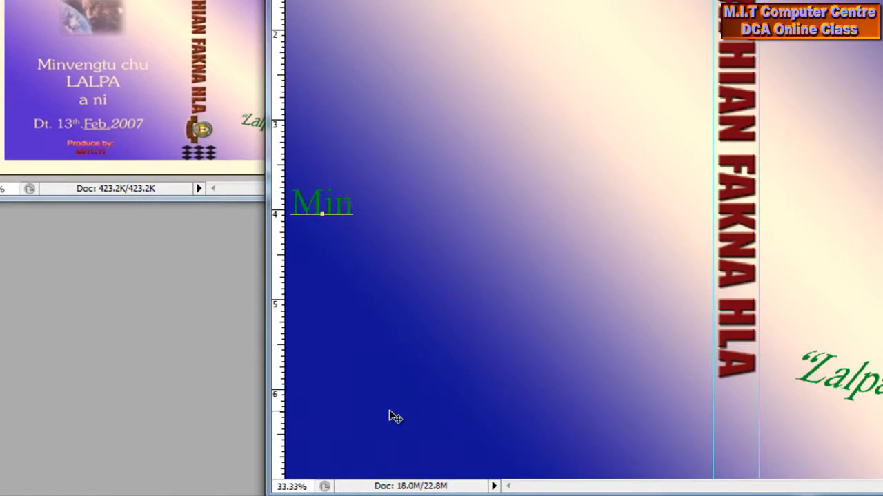
type("ve")
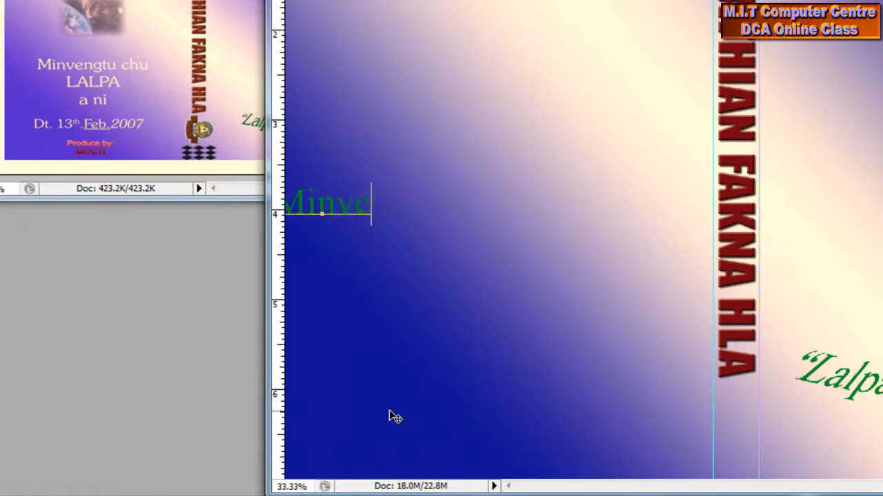
type("ngtu chu chu")
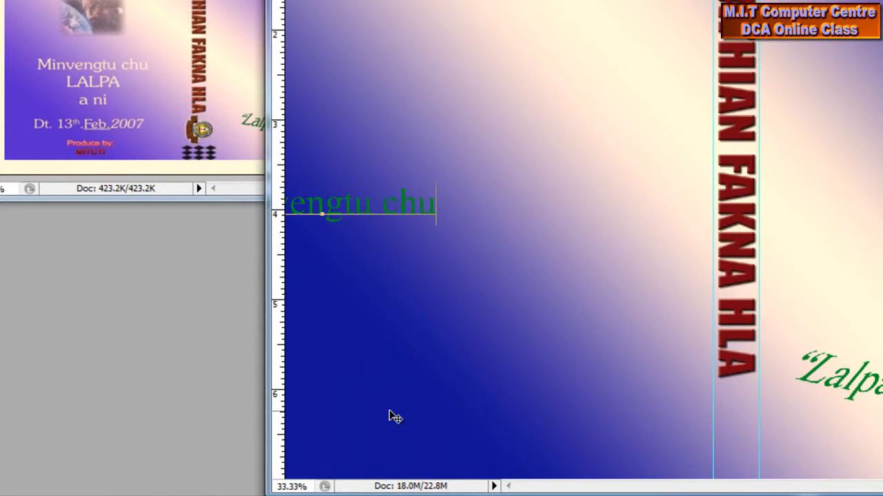
key("Return")
type("LALA")
key("BackSpace")
type("PA")
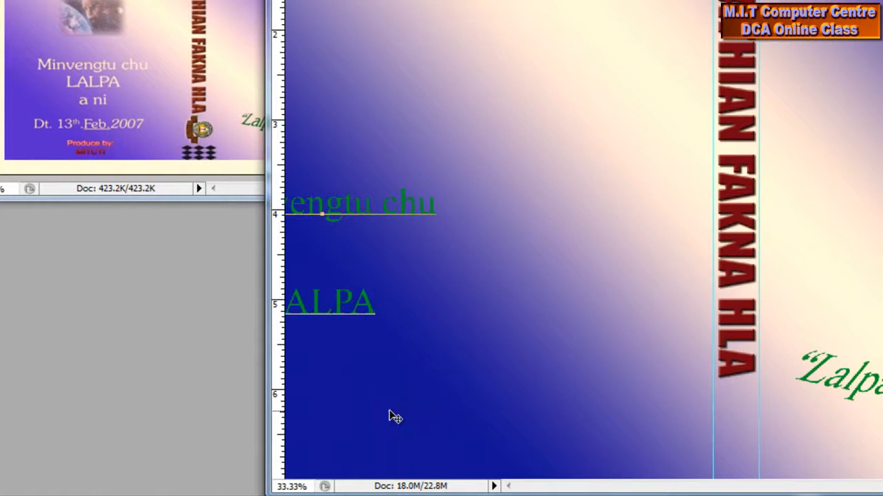
key("Return")
type("a ni")
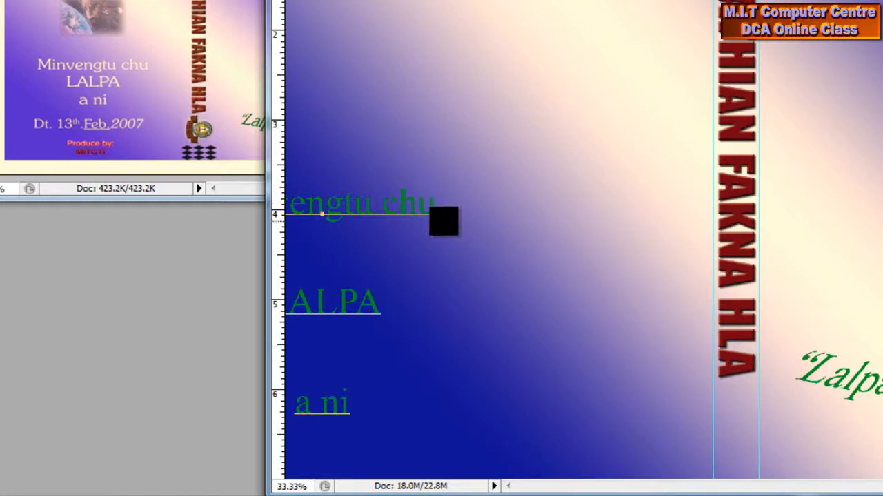
left_click_drag(425, 166, 600, 46)
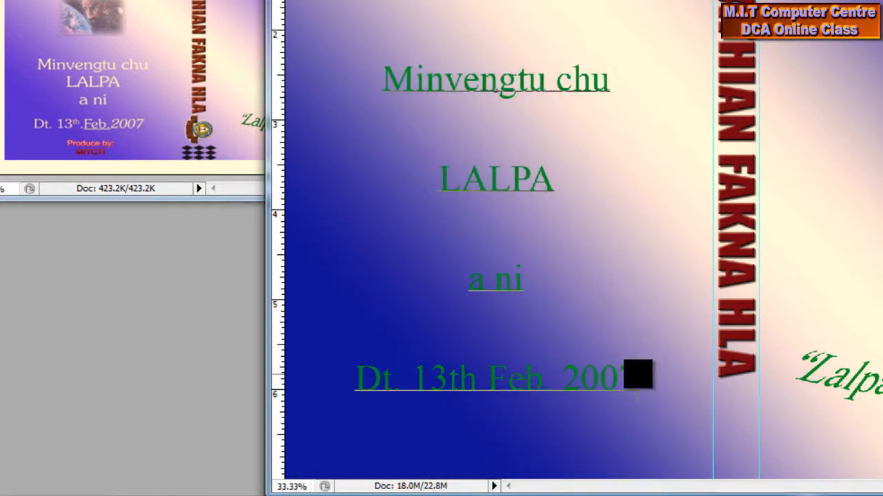
- Recolour the whole four-line text on the left cover half to the pale cream of the background
left_click_drag(636, 378, 374, 89)
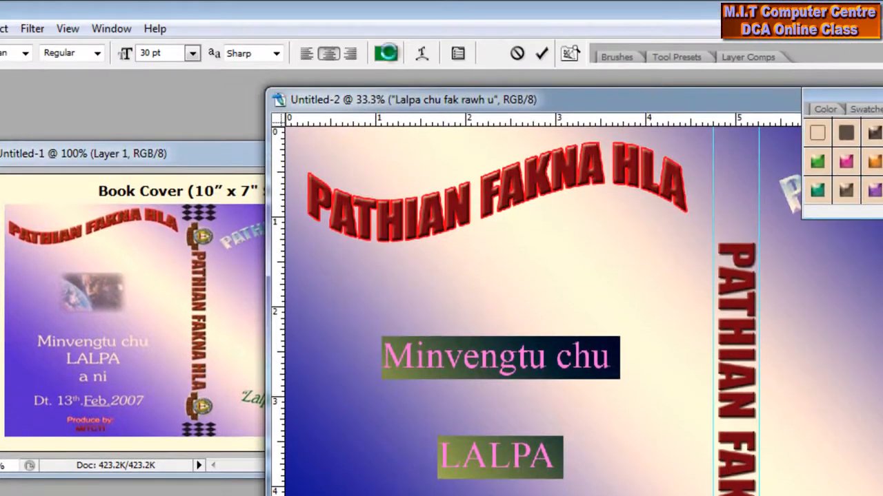
left_click(386, 53)
left_click_drag(364, 307, 300, 267)
left_click(673, 257)
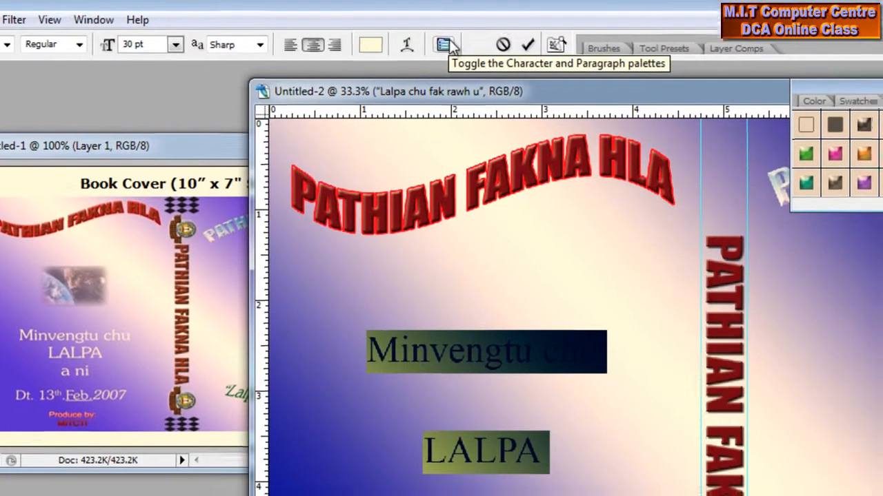
- Set the leading of the four-line text to 48 pt and move the block down into the lower part of the left cover half
left_click(459, 54)
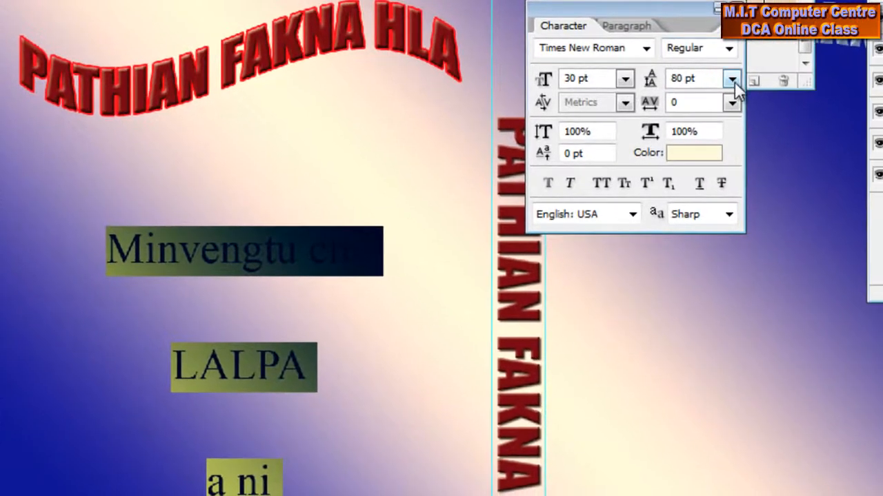
left_click(732, 80)
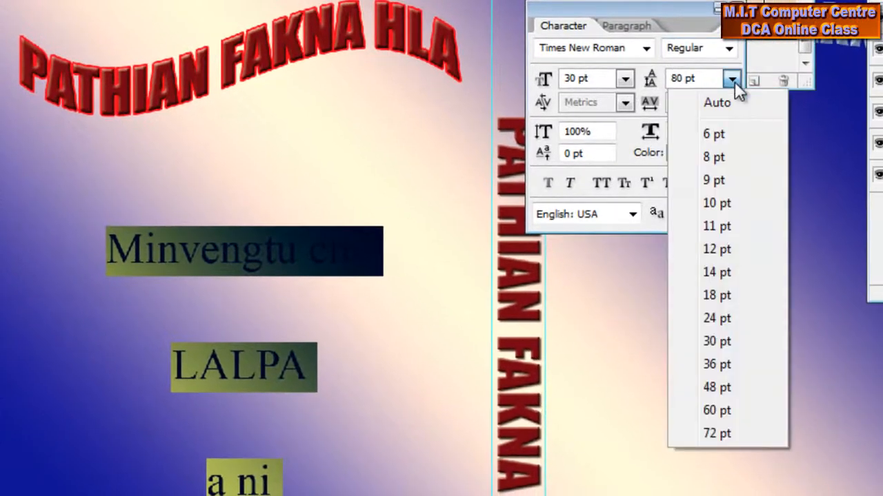
left_click(733, 386)
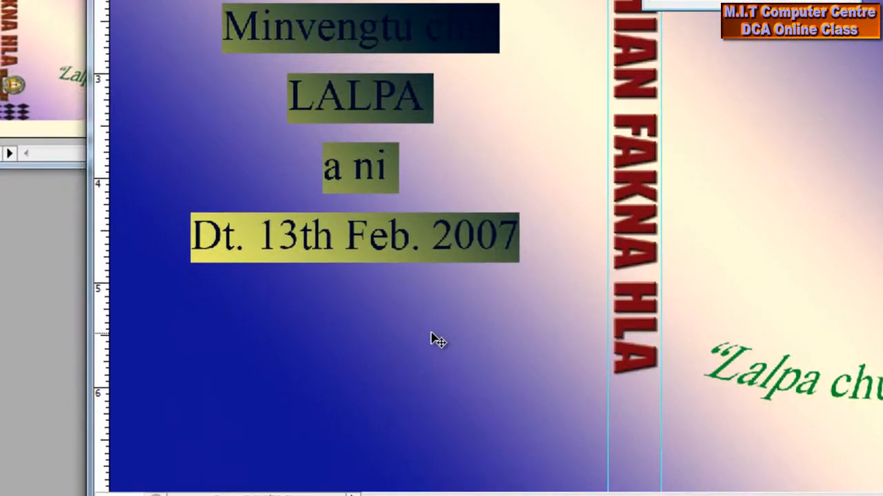
left_click_drag(437, 340, 443, 482)
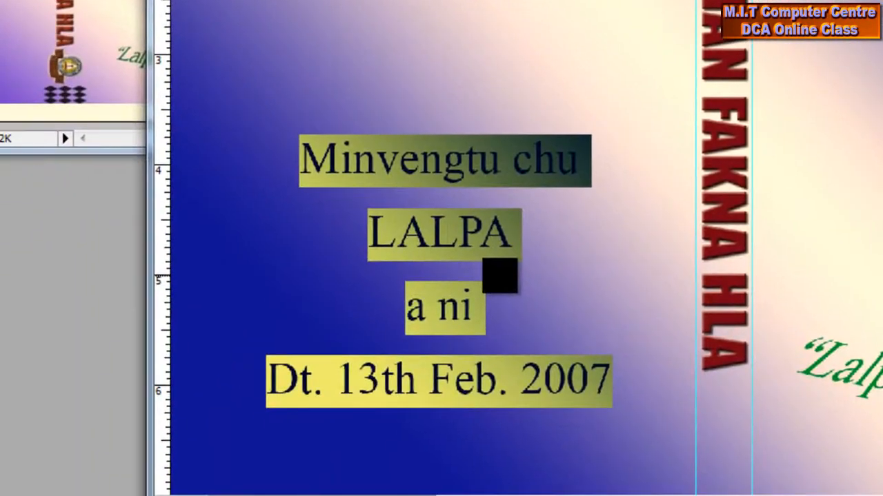
- Underline “Feb” and make the “th” after 13 superscript in the date line
left_click_drag(430, 382, 495, 387)
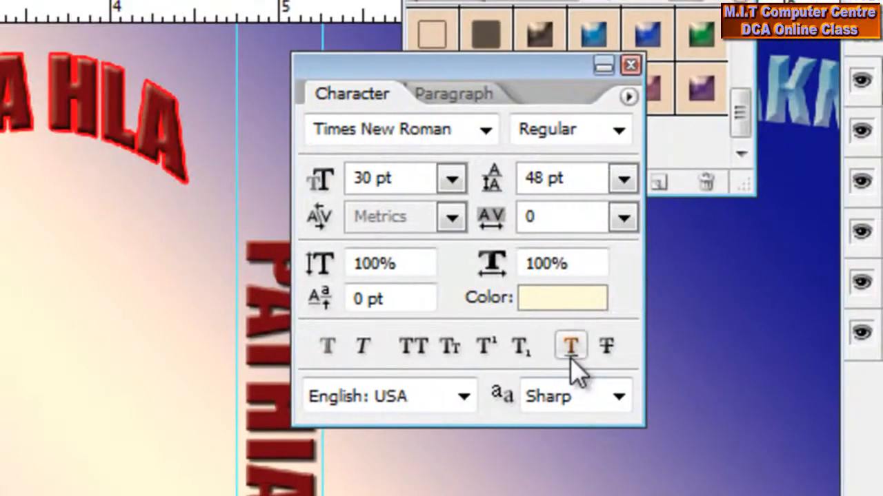
left_click(571, 355)
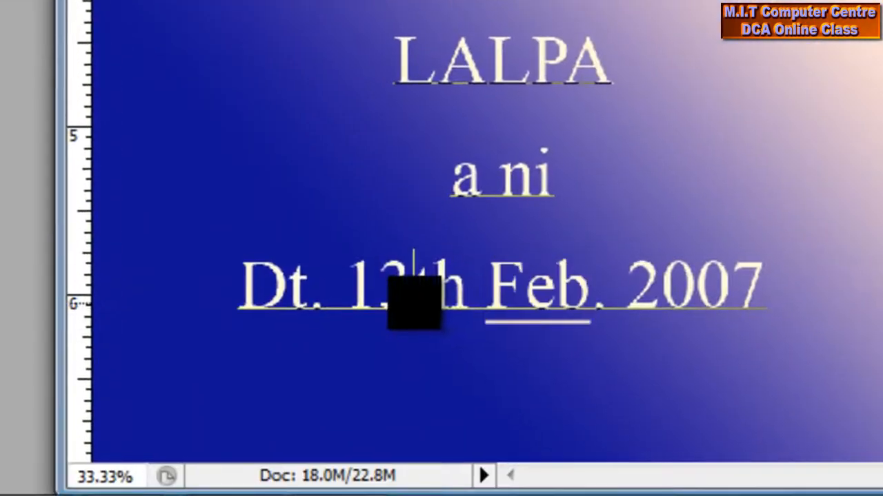
left_click_drag(413, 293, 468, 304)
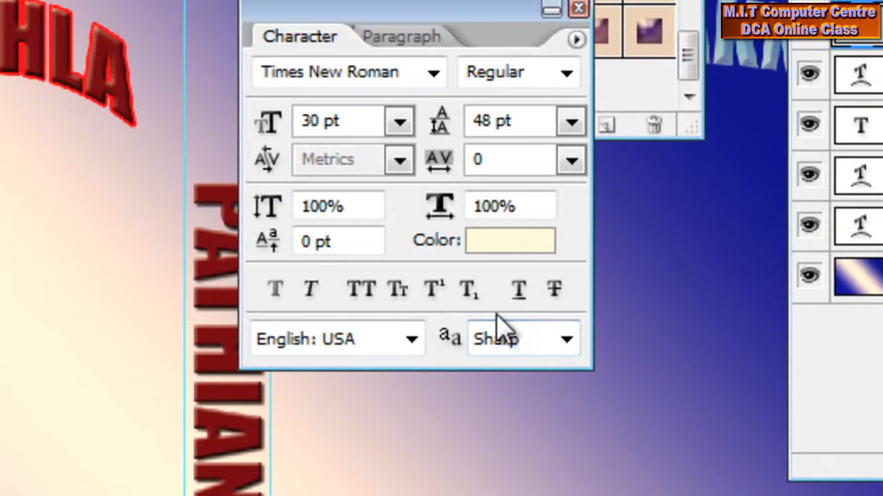
left_click(434, 289)
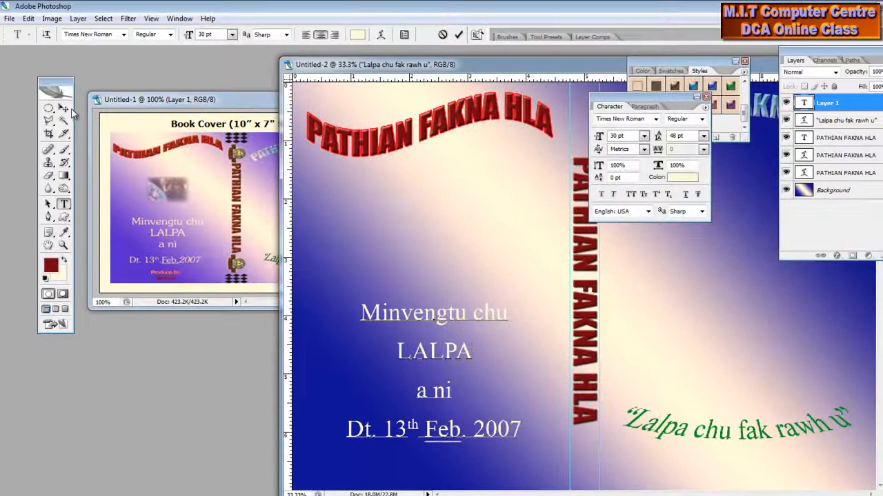
- Commit the four-line text and move the block slightly upward on the left cover half
left_click(66, 109)
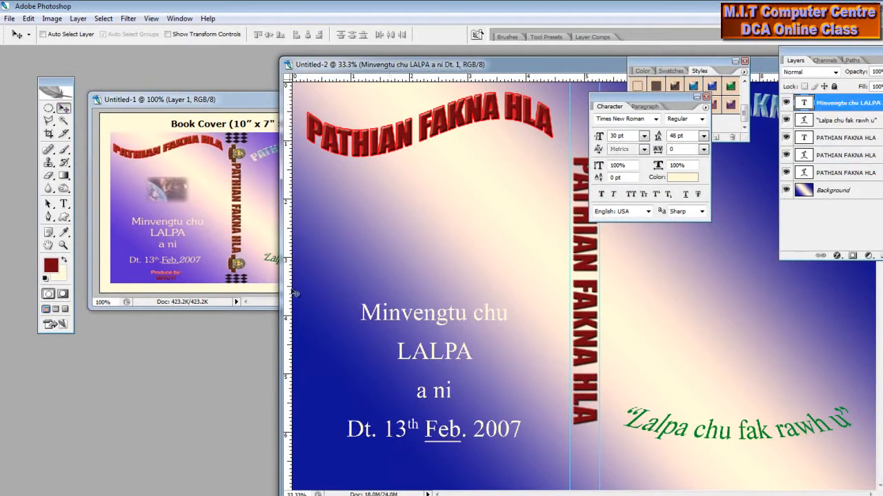
left_click_drag(425, 353, 427, 336)
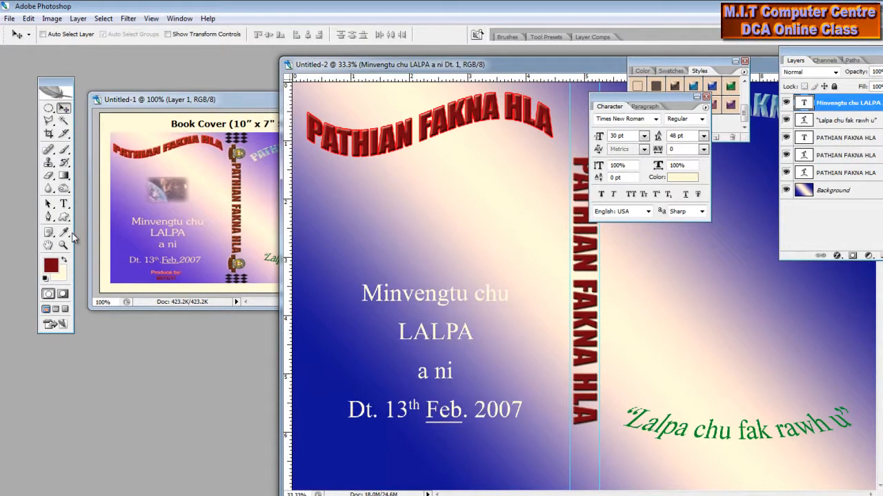
- Add a separate two-line text reading “Produce by:” and “MITCI” below the date line
left_click(63, 204)
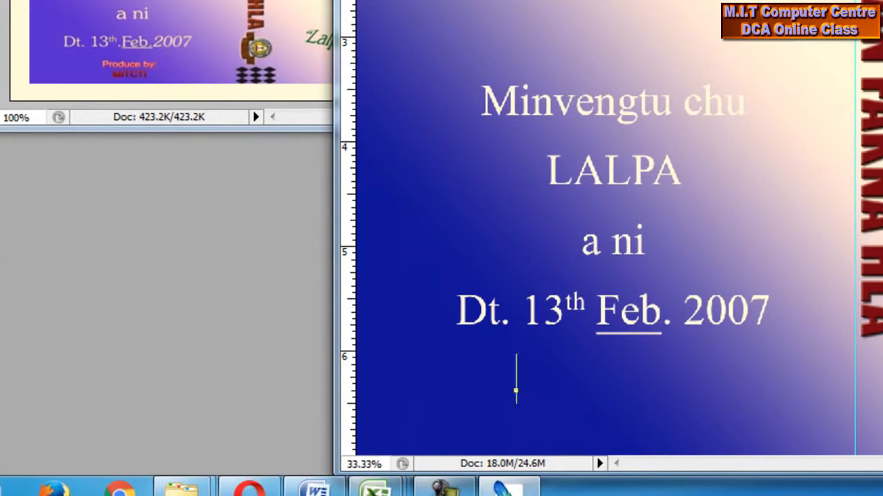
left_click(515, 390)
type("Produc")
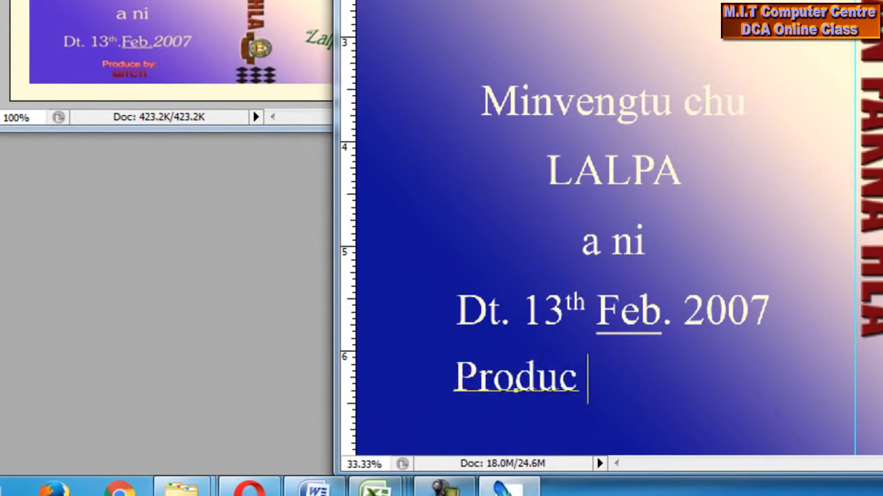
type("e")
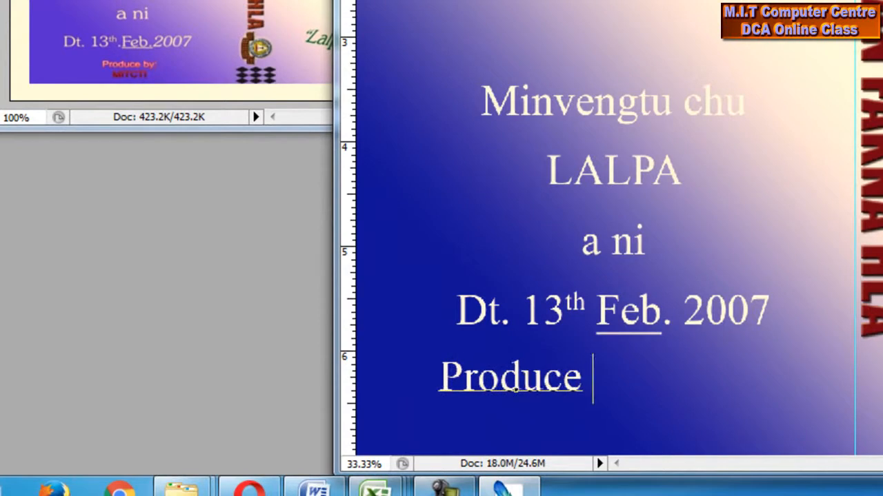
type(" by:")
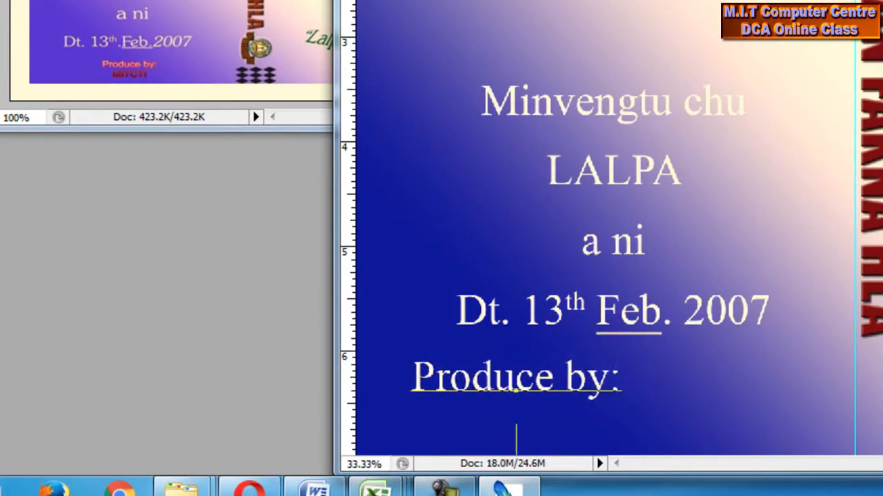
key("Return")
type("MITCI")
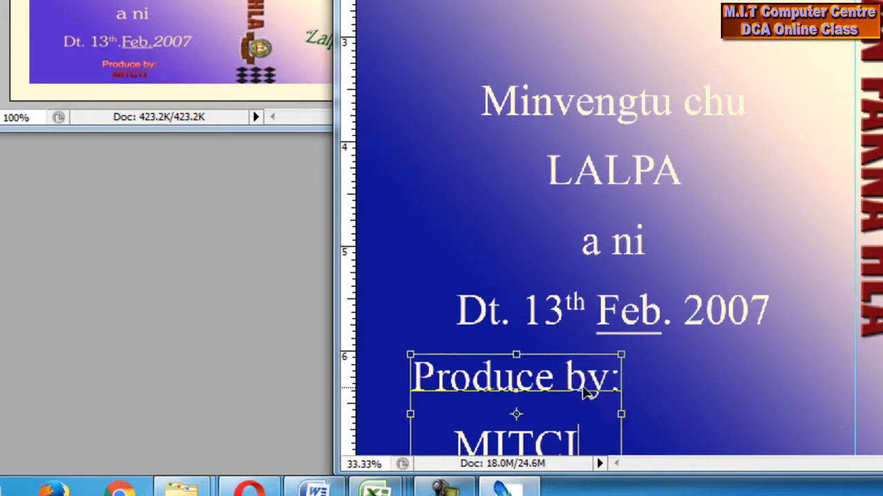
- Set the leading of the two-line “Produce by: MITCI” text to 36 pt
left_click_drag(413, 377, 621, 378)
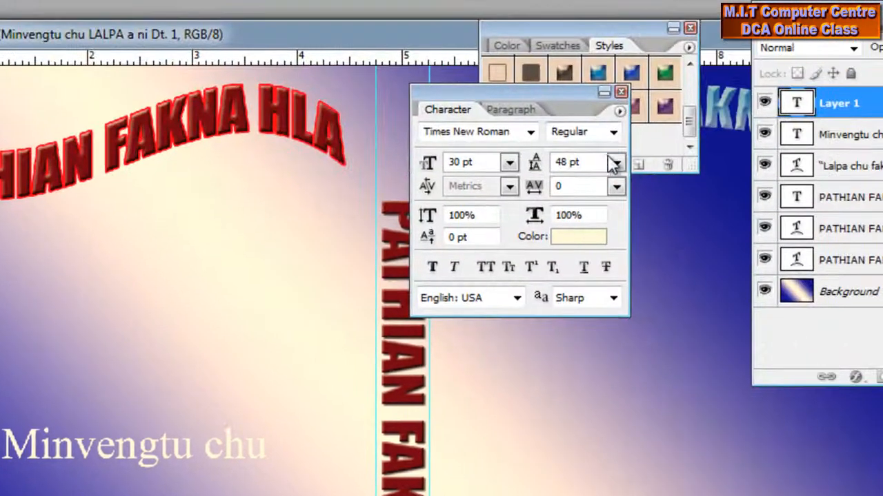
left_click(616, 163)
left_click(601, 448)
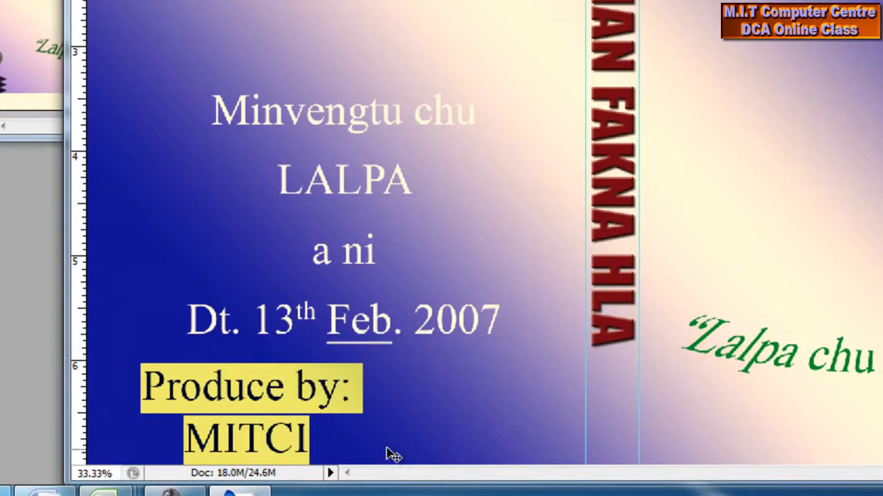
- Reduce the “Produce by: MITCI” text to 24 pt, centre it beneath the date line and commit it
left_click_drag(400, 410, 488, 401)
key("ctrl+shift+comma")
key("ctrl+shift+comma")
key("ctrl+shift+comma")
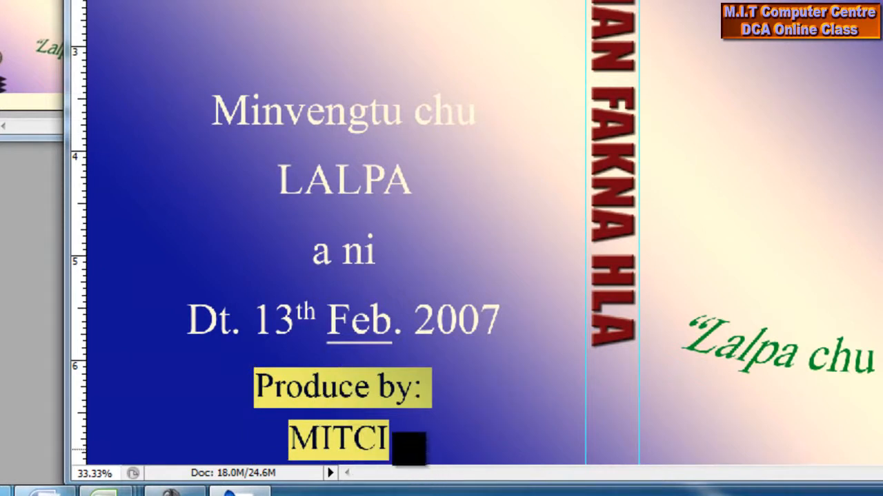
left_click_drag(432, 412, 426, 408)
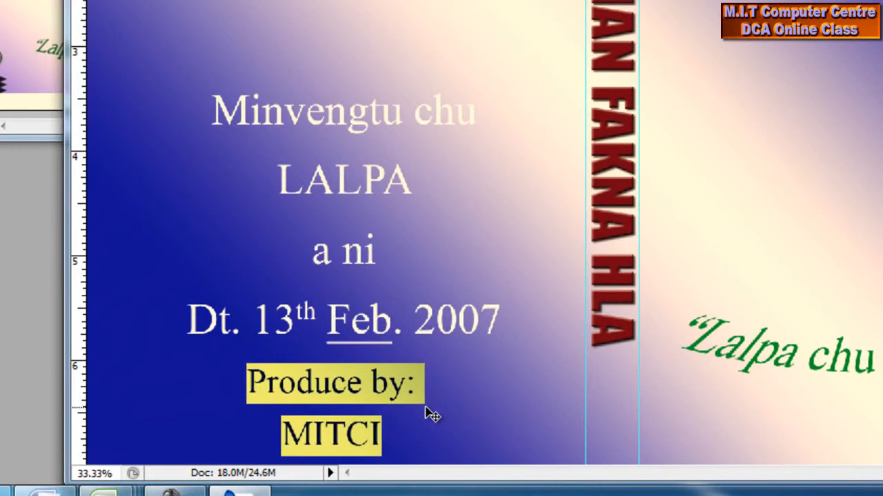
key("ctrl+Return")
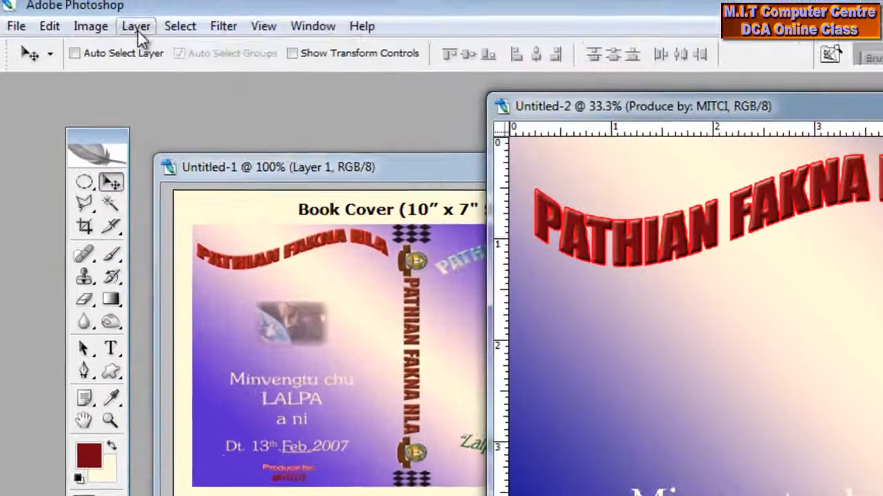
- Apply a black-to-cream Gradient Overlay and a 3 px red outside Stroke to the “Produce by: MITCI” text
left_click(137, 29)
mouse_move(176, 141)
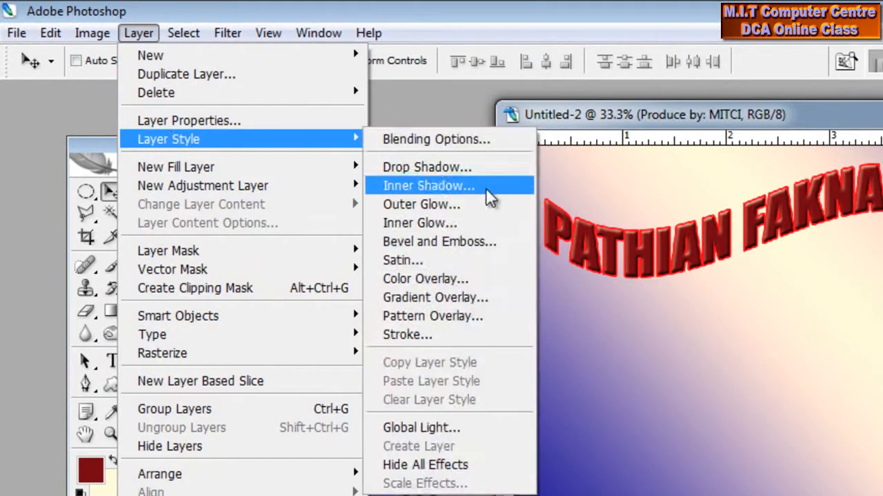
left_click(494, 295)
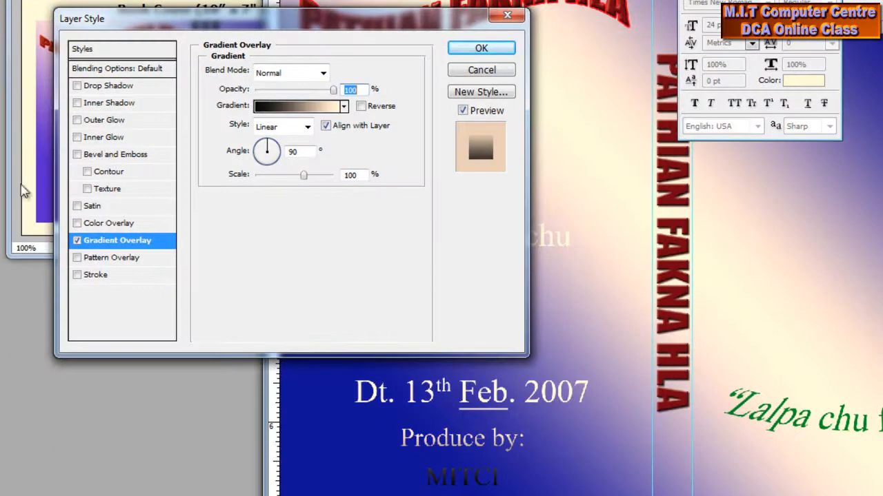
left_click_drag(232, 21, 629, 4)
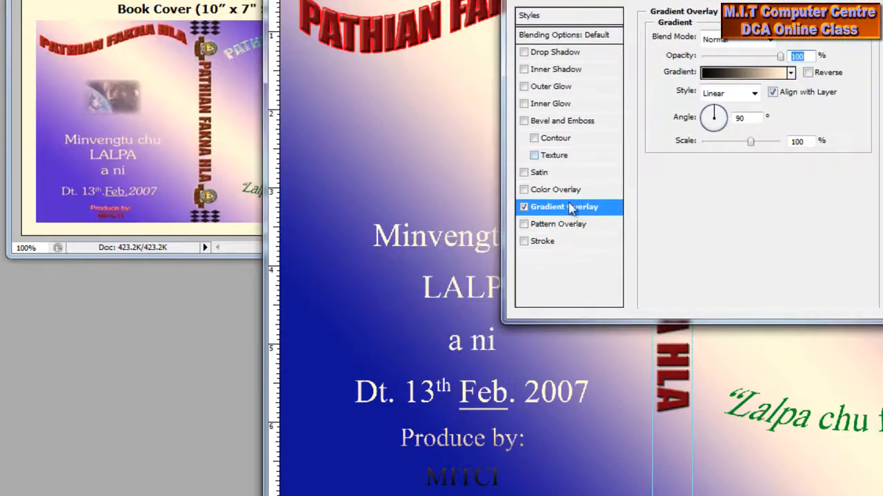
left_click(576, 247)
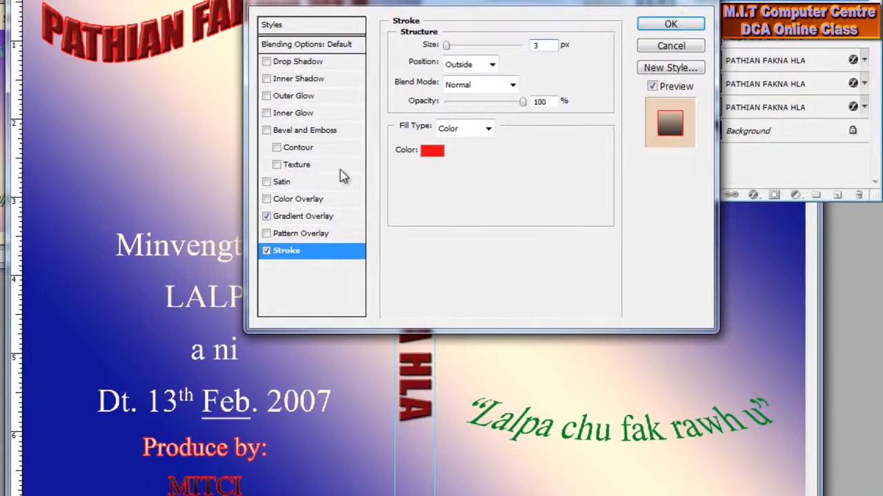
left_click(673, 25)
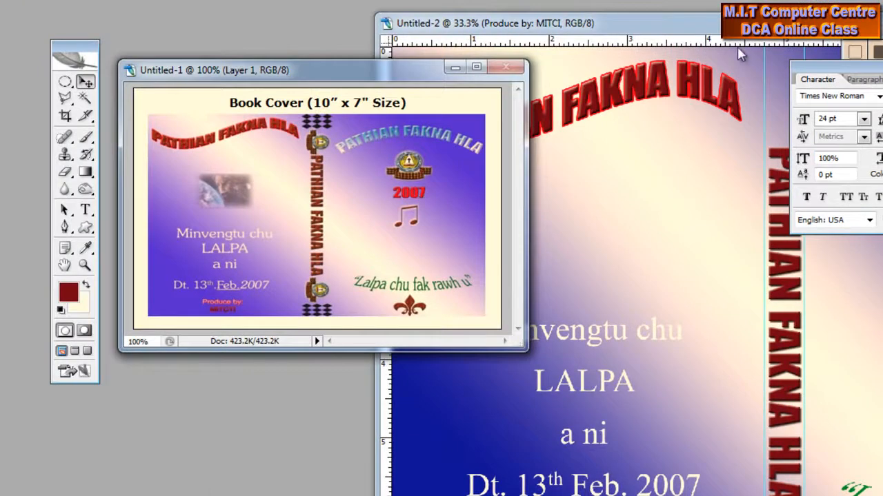
- Add a new text reading “2007” on the right cover half, below the arched title
left_click_drag(742, 33, 345, 56)
left_click(85, 210)
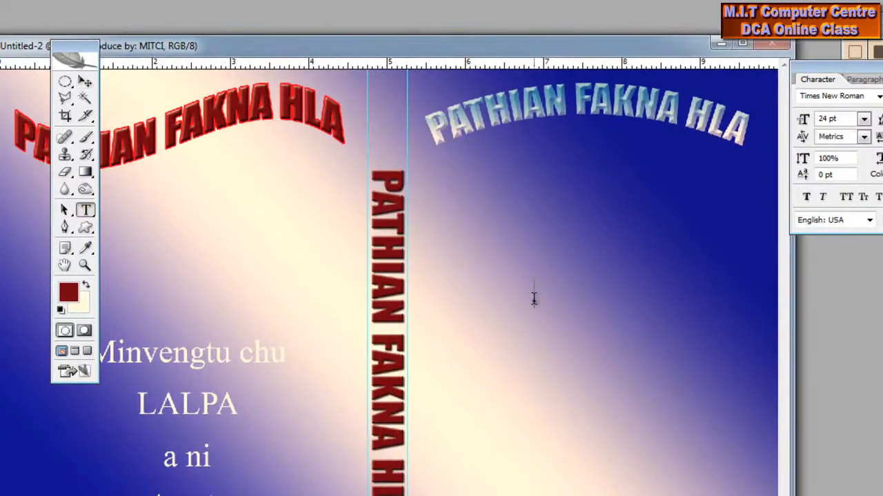
type("007")
left_click_drag(513, 55, 531, 254)
- Change the “2007” text to bright red in the Impact font and commit it
left_click_drag(594, 495, 641, 477)
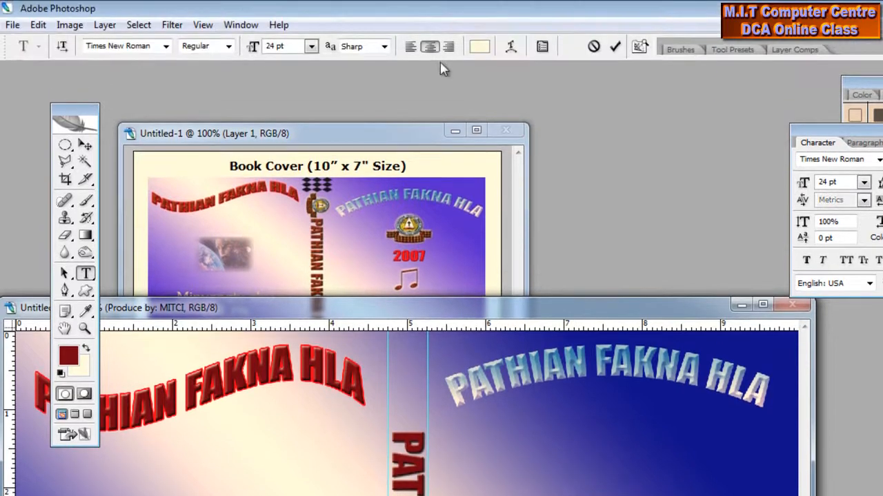
left_click(479, 46)
left_click_drag(626, 261, 625, 232)
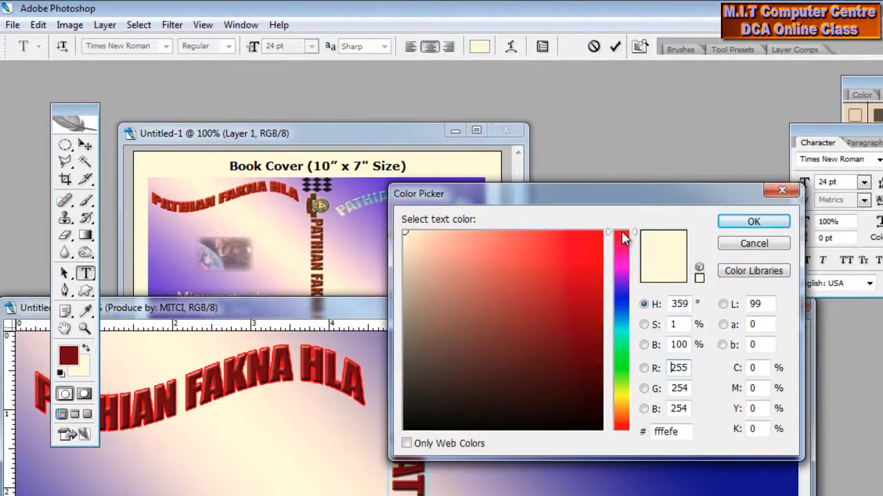
left_click(596, 251)
left_click(742, 229)
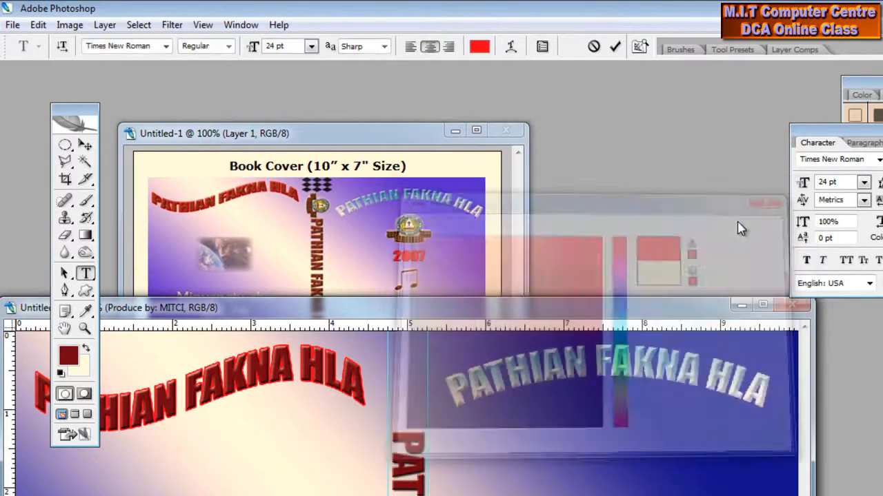
left_click(155, 47)
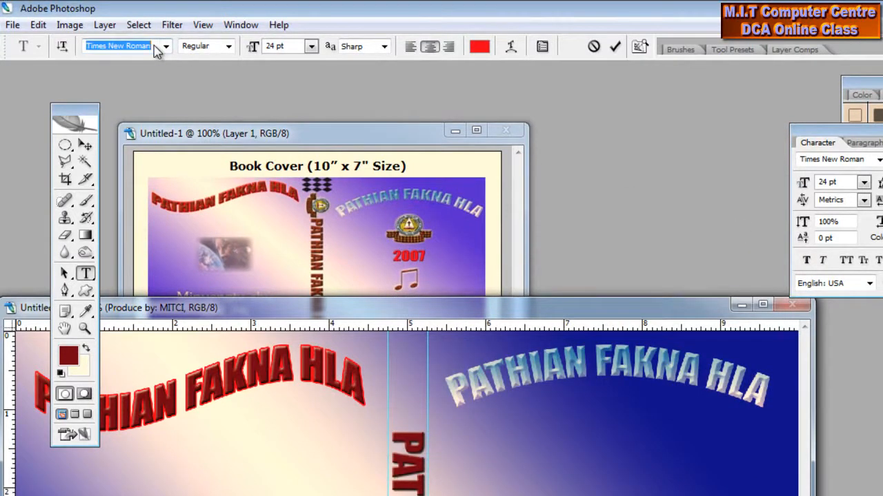
type("Impact")
key("Return")
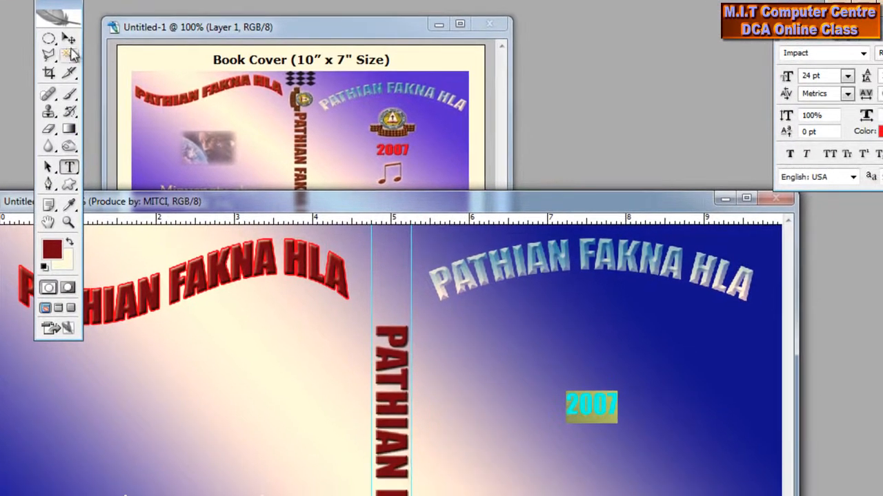
left_click(85, 144)
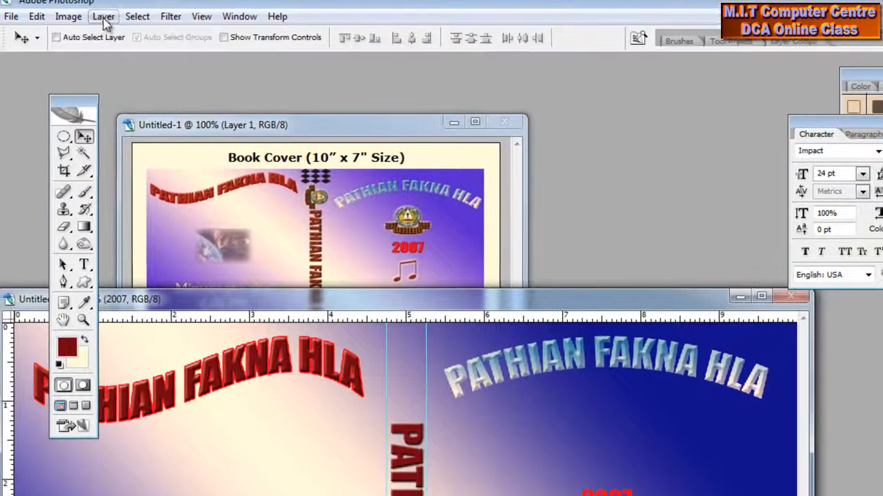
- Apply Bevel and Emboss and Drop Shadow to the “2007” text with the default settings
left_click(105, 25)
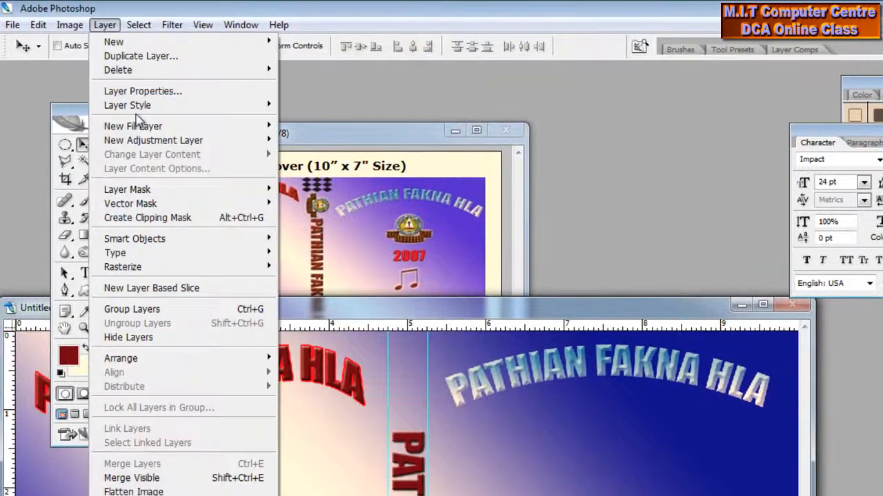
mouse_move(144, 109)
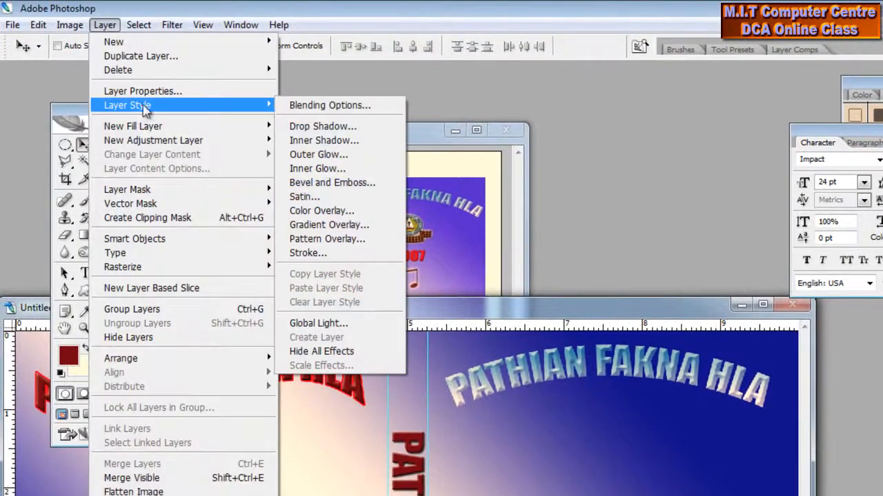
left_click(353, 182)
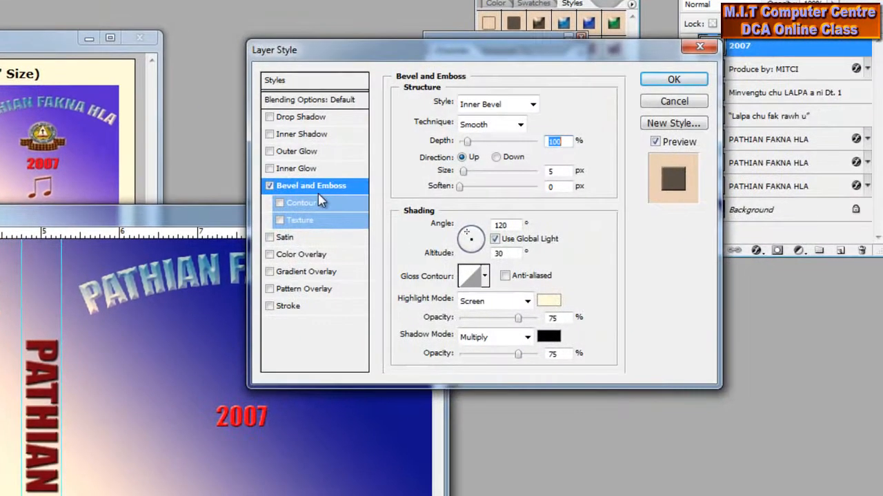
left_click(342, 118)
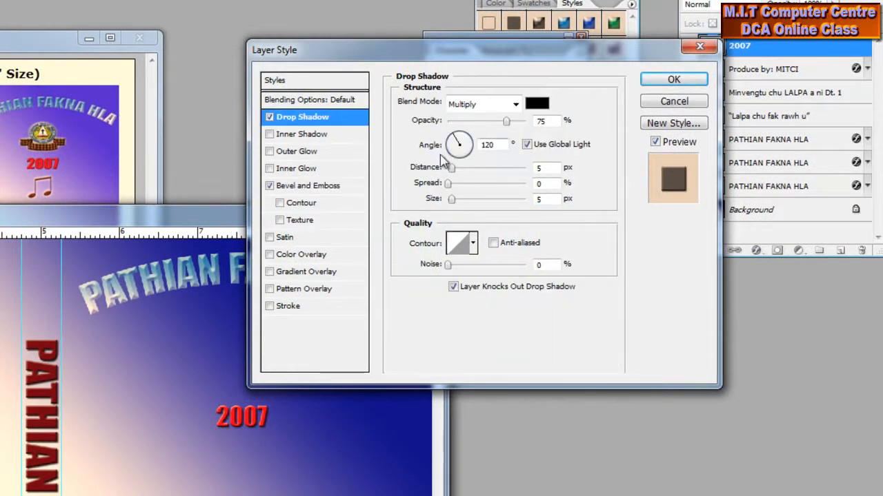
left_click(661, 80)
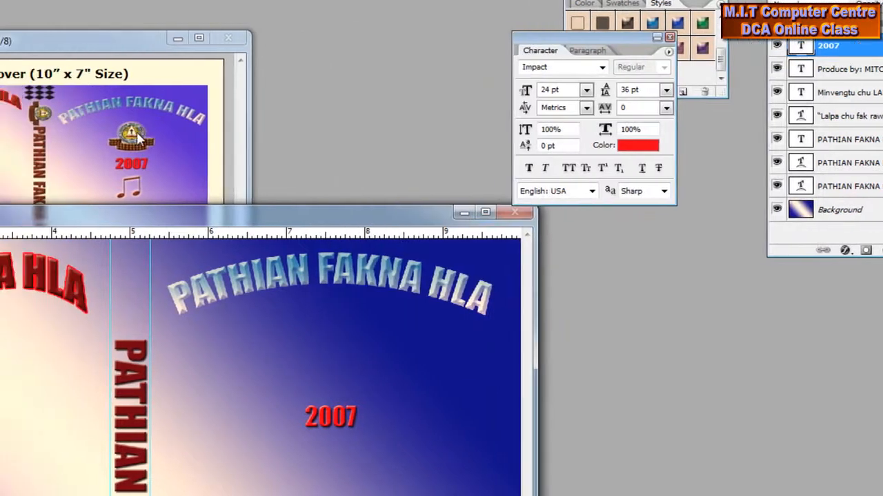
- Rearrange the document windows and bring the sample cover to the front to check its emblem
left_click(48, 179)
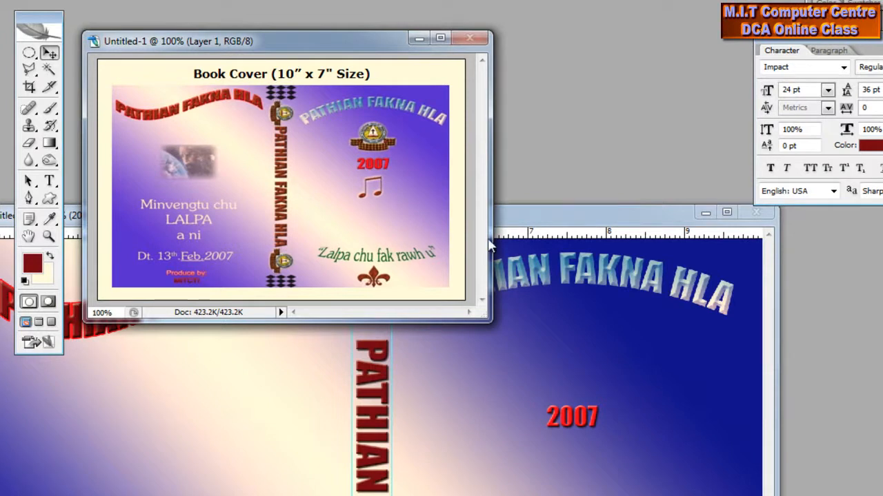
left_click(564, 225)
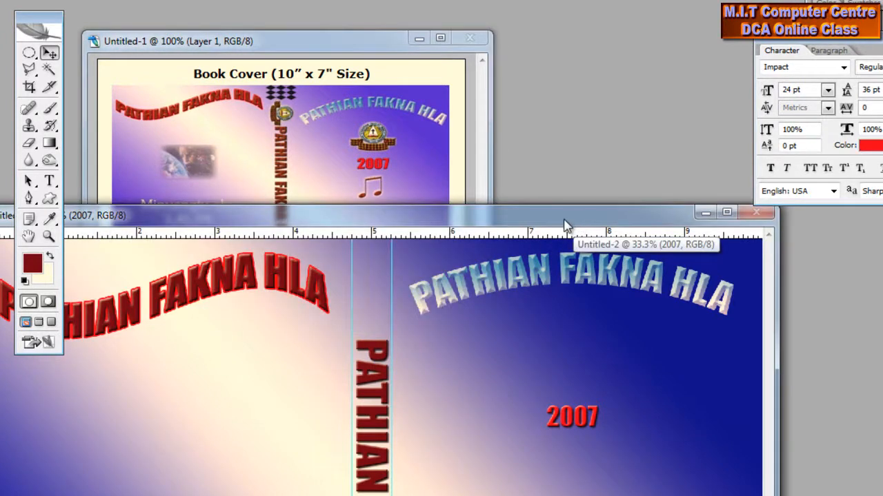
left_click_drag(564, 220, 827, 163)
left_click_drag(489, 164, 261, 195)
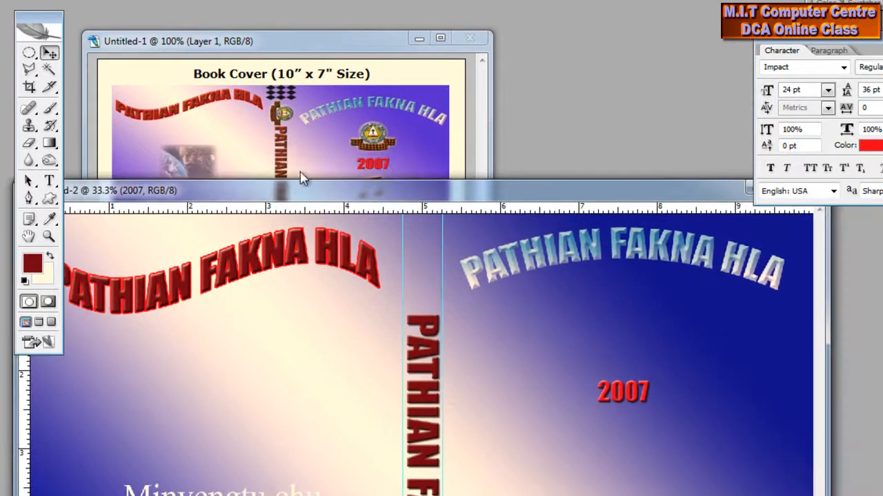
left_click(376, 142)
- Open the emblem image KTPCLR from the Pictures\Lesson Picture folder on drive D
double_click(540, 79)
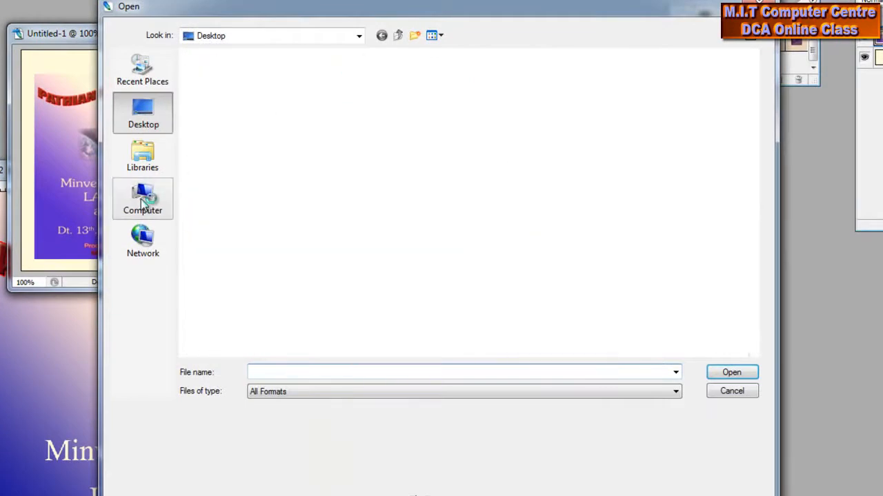
left_click_drag(268, 14, 250, 30)
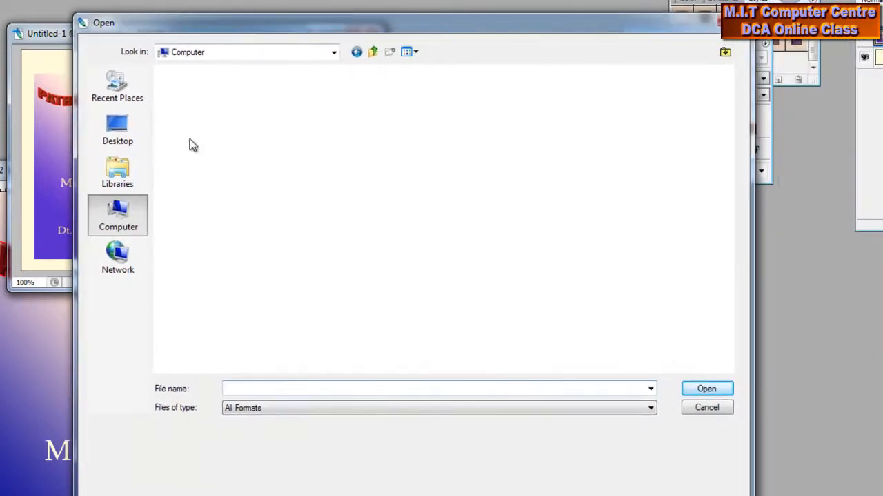
double_click(411, 111)
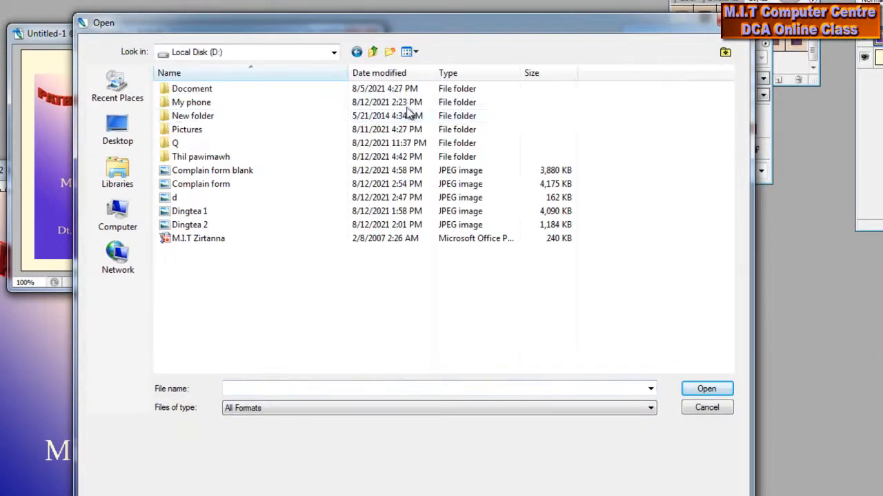
double_click(200, 129)
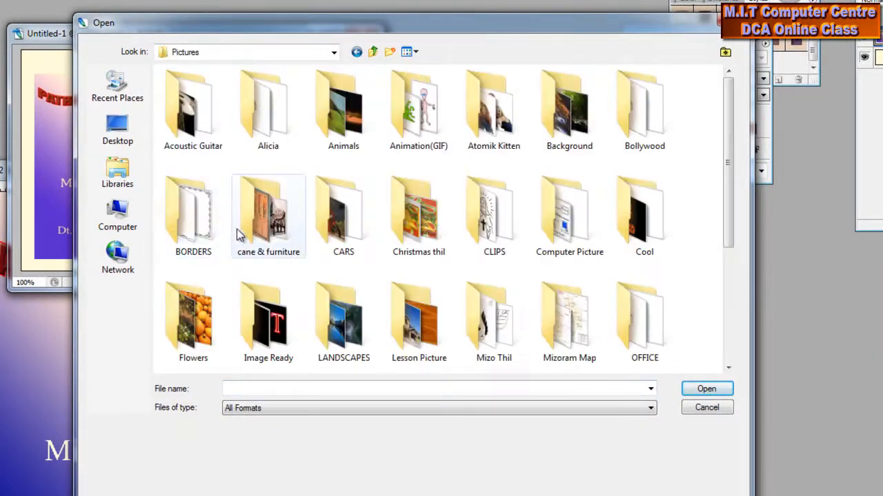
double_click(441, 309)
left_click(414, 316)
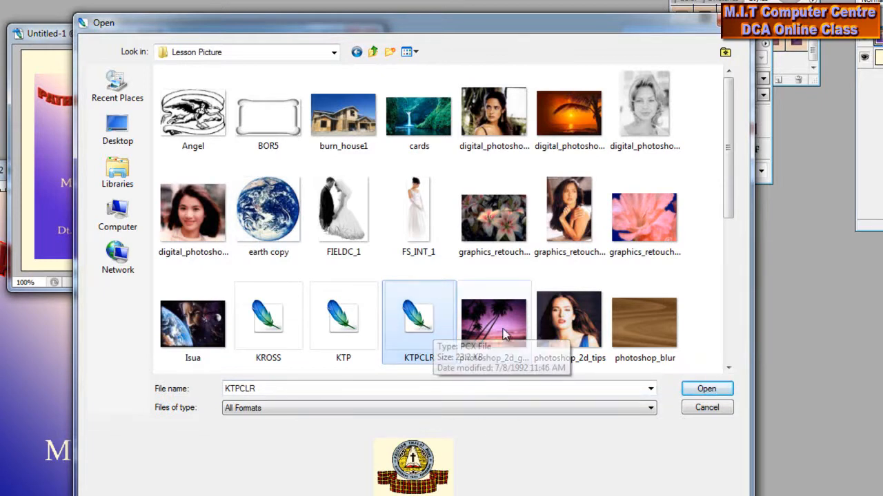
left_click(702, 388)
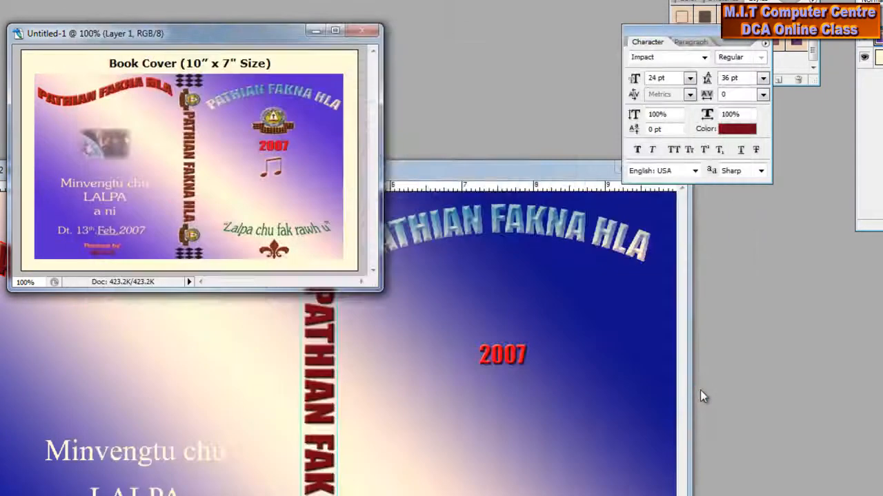
left_click(461, 152)
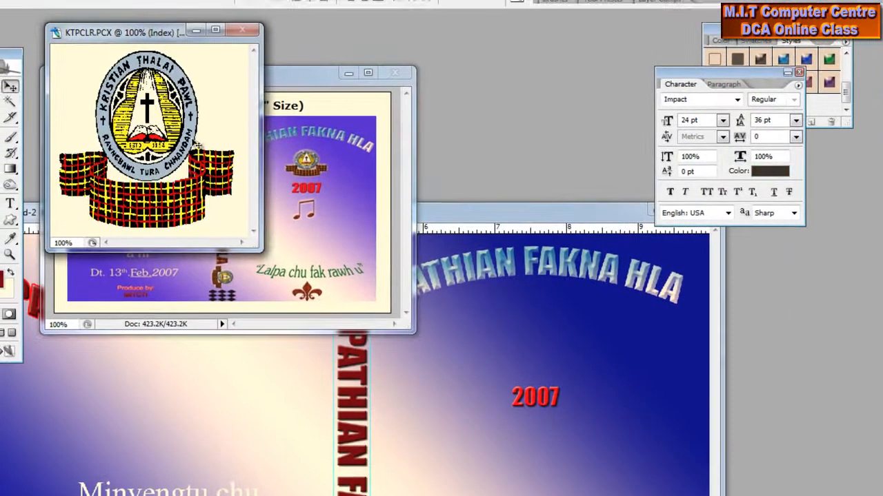
- Try to move the emblem from KTPCLR.PCX onto the right half of the book cover
left_click_drag(146, 127, 472, 428)
left_click_drag(179, 131, 507, 439)
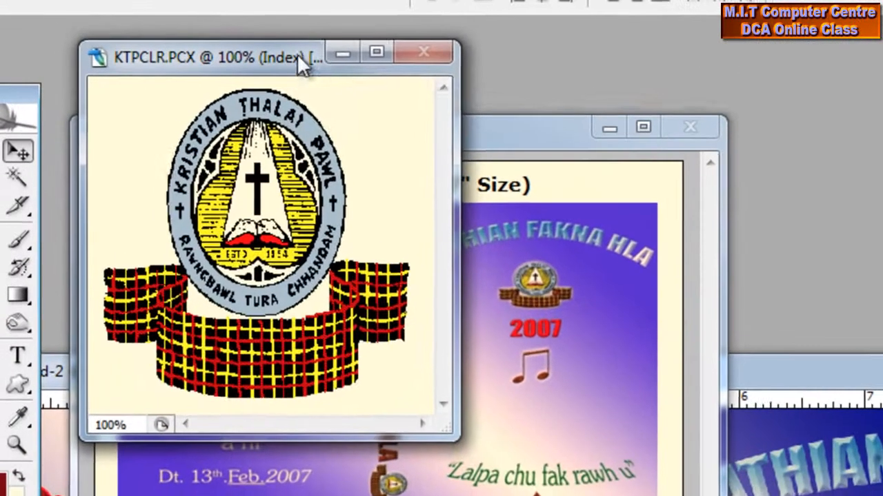
- Select the whole KTPCLR.PCX emblem image and copy it onto the front cover above “2007”
left_click_drag(223, 56, 371, 92)
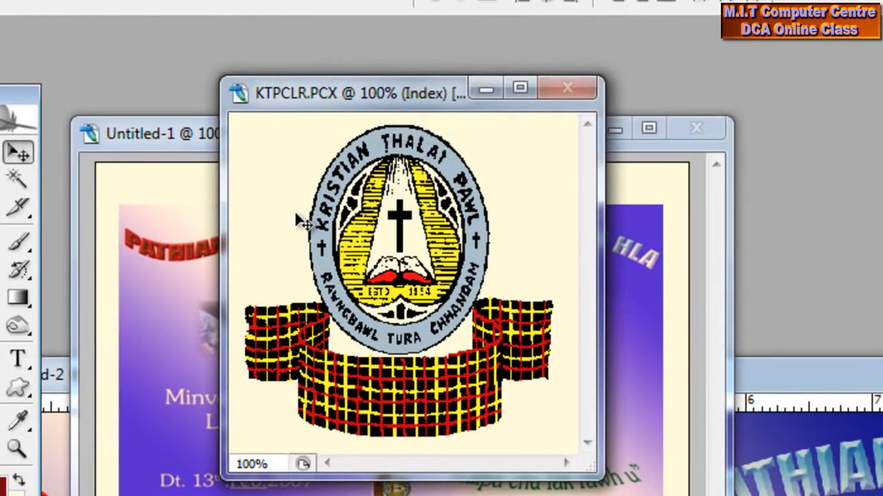
key("ctrl+a")
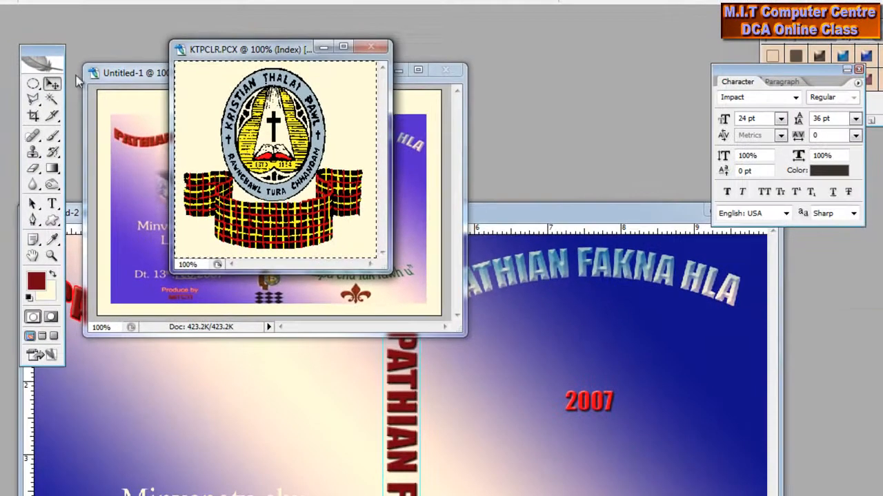
left_click_drag(235, 122, 613, 338)
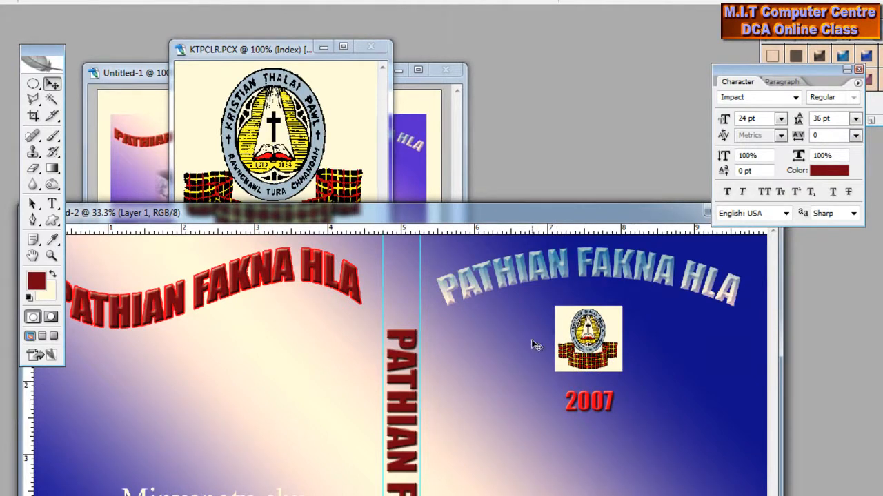
- Widen the emblem slightly with Free Transform and centre it above “2007”
left_click(284, 136)
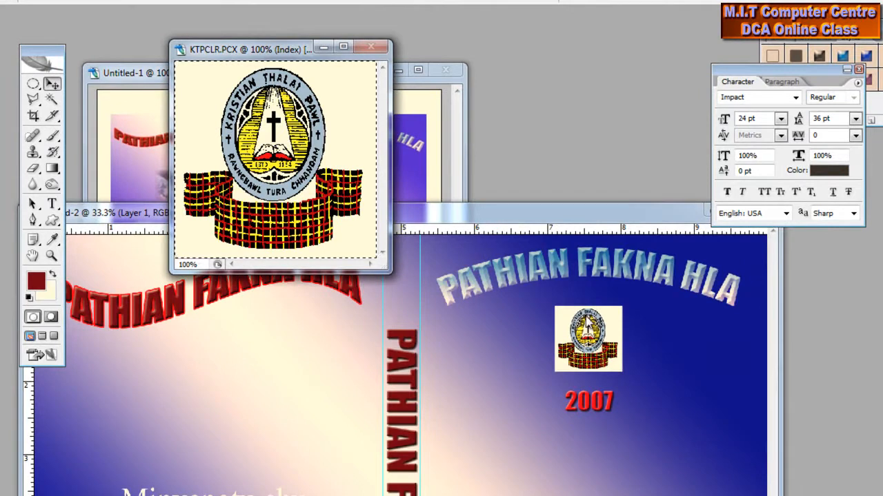
left_click(590, 321)
key("ctrl+t")
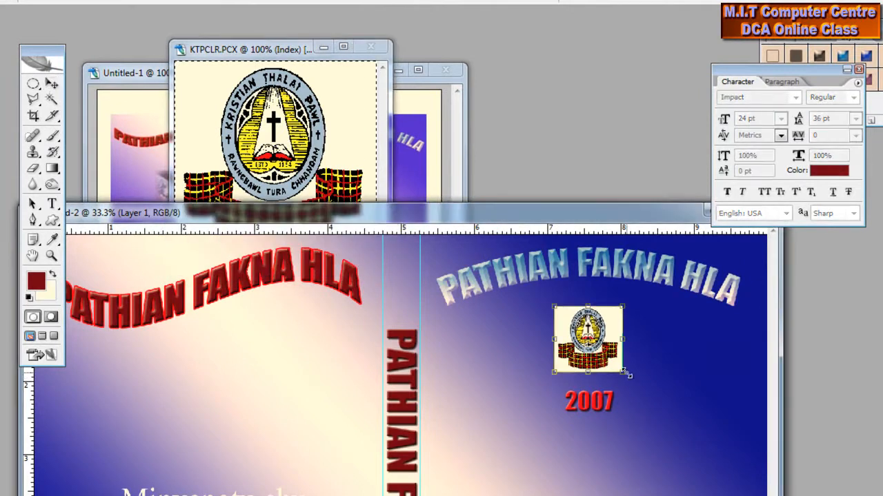
left_click_drag(624, 374, 643, 378)
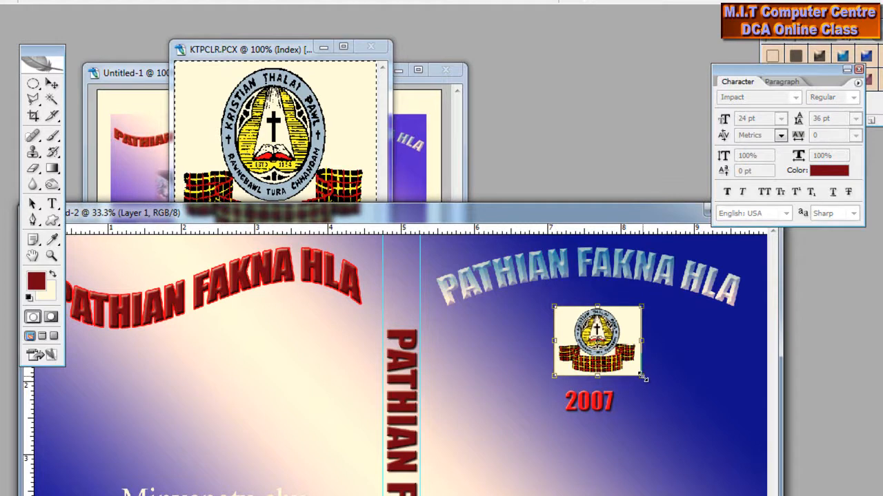
key("Return")
left_click_drag(609, 342, 601, 342)
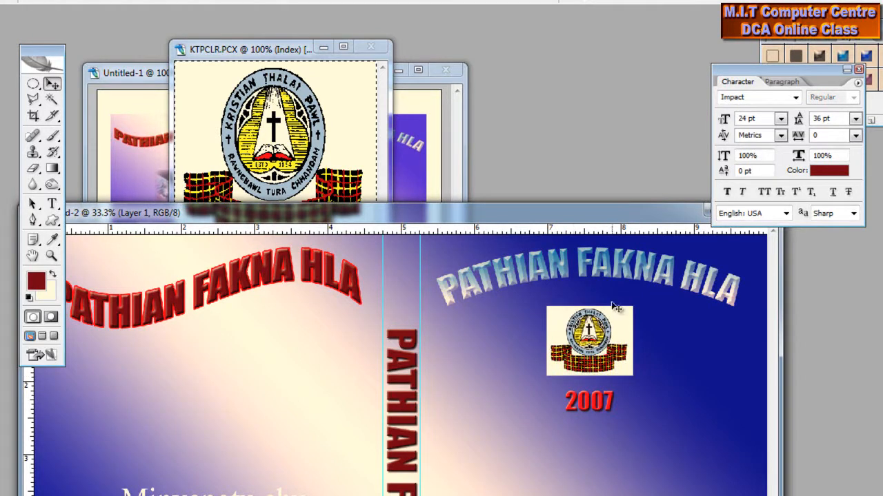
- Delete the cream background around the emblem using the Magic Wand, clear the selection and minimize the KTPCLR.PCX window
left_click(55, 103)
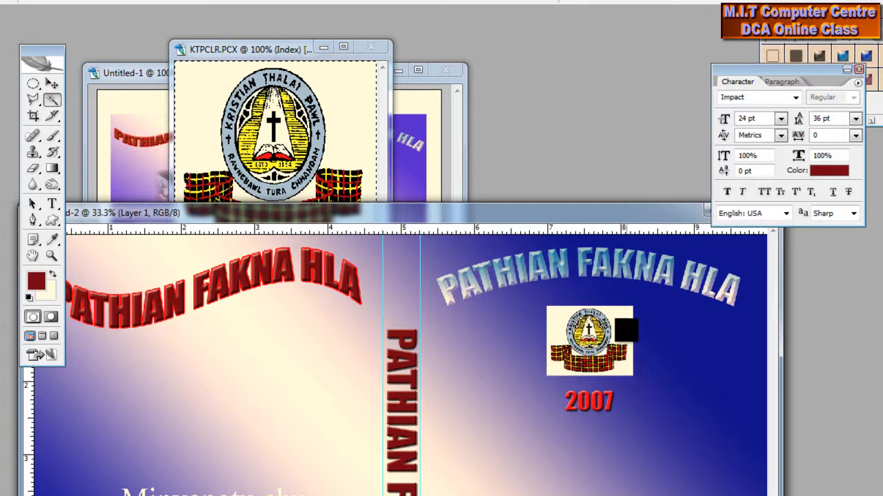
left_click(627, 328)
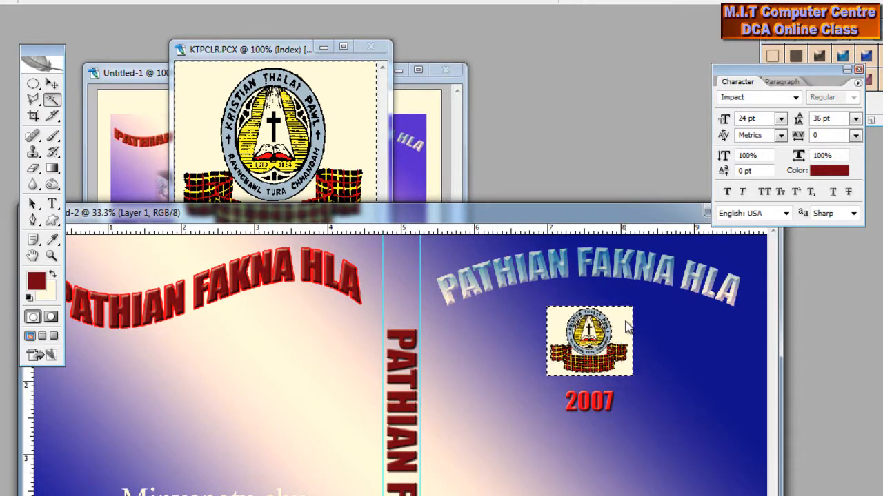
key("Delete")
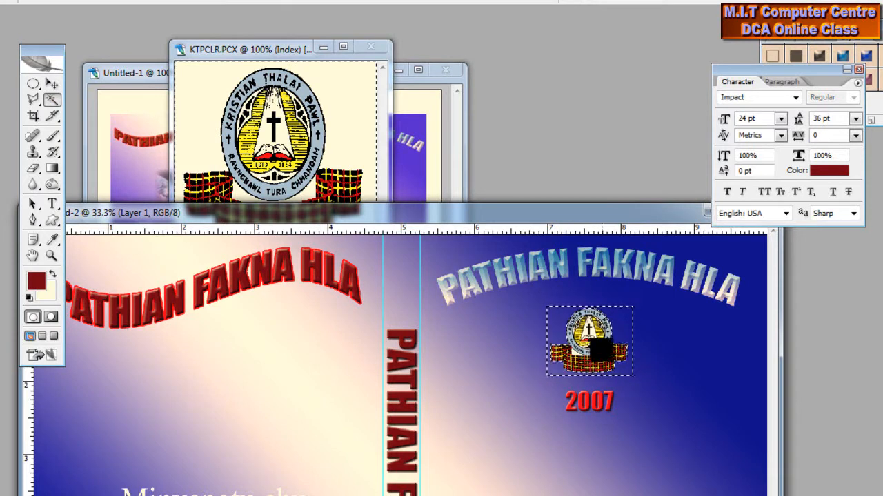
key("ctrl+d")
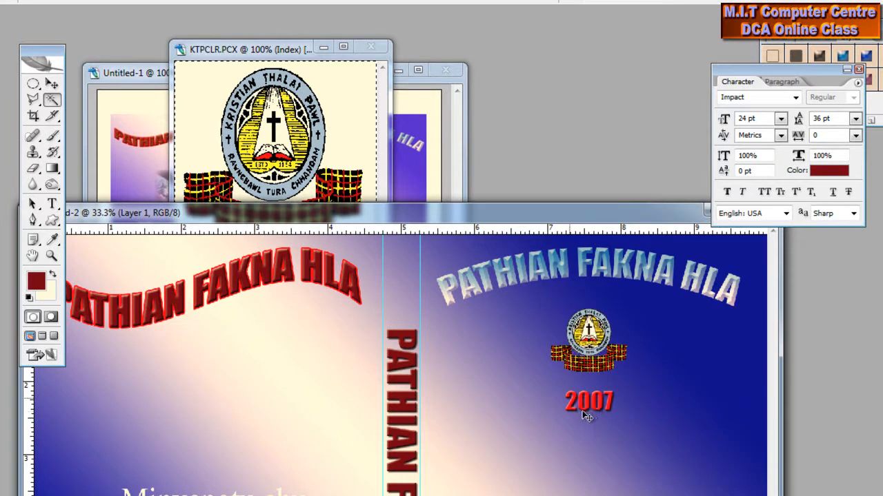
left_click(322, 47)
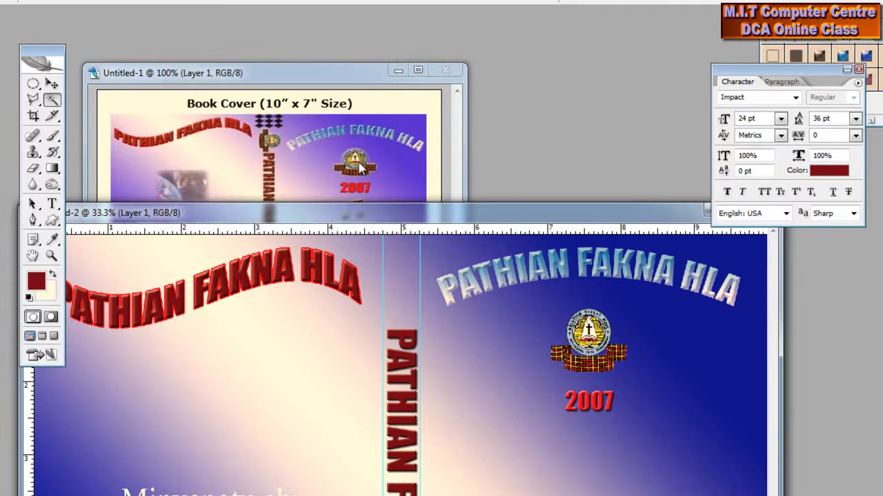
- Check the emblem on the sample cover, and add a white (ffffff) Outer Glow to the emblem on the book cover
left_click(366, 165)
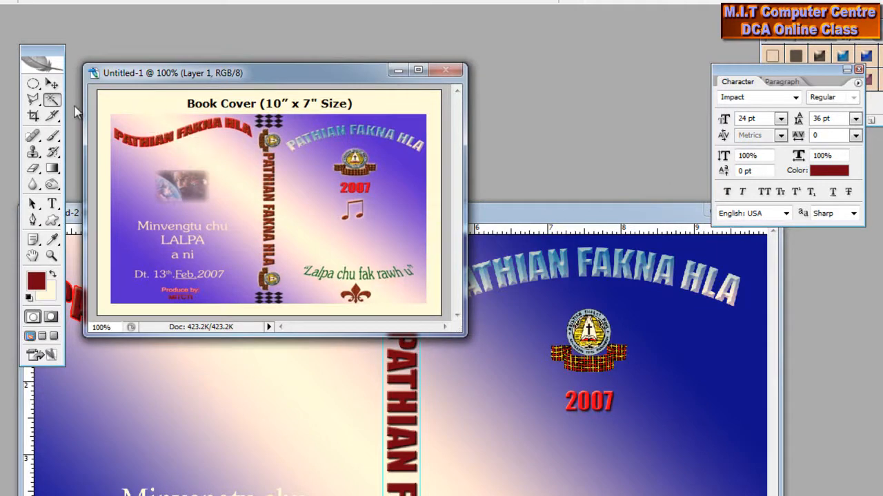
left_click(58, 87)
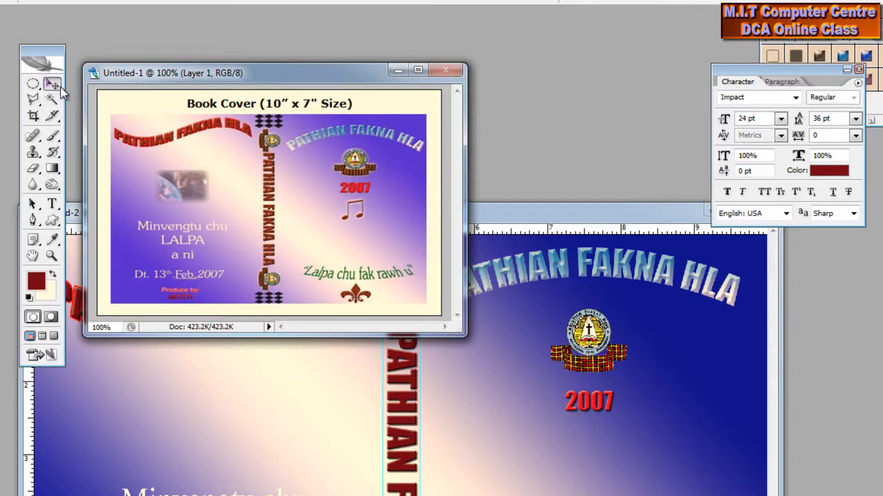
left_click(527, 258)
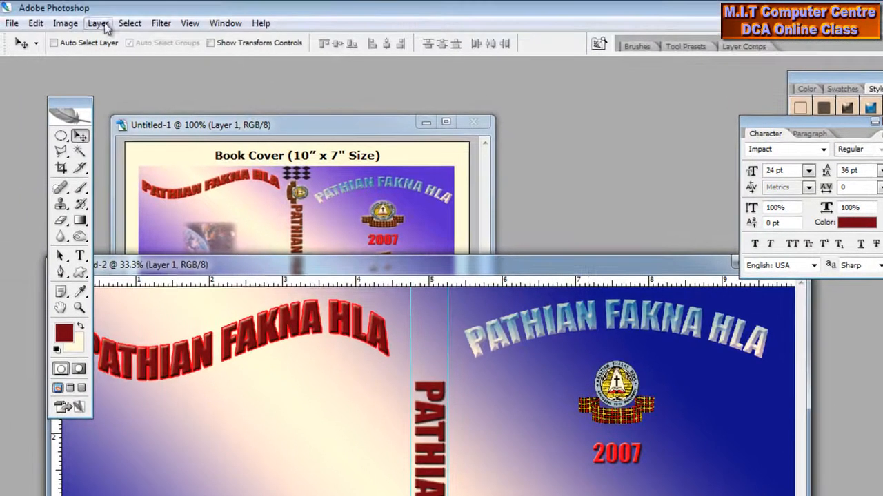
left_click(98, 23)
mouse_move(149, 104)
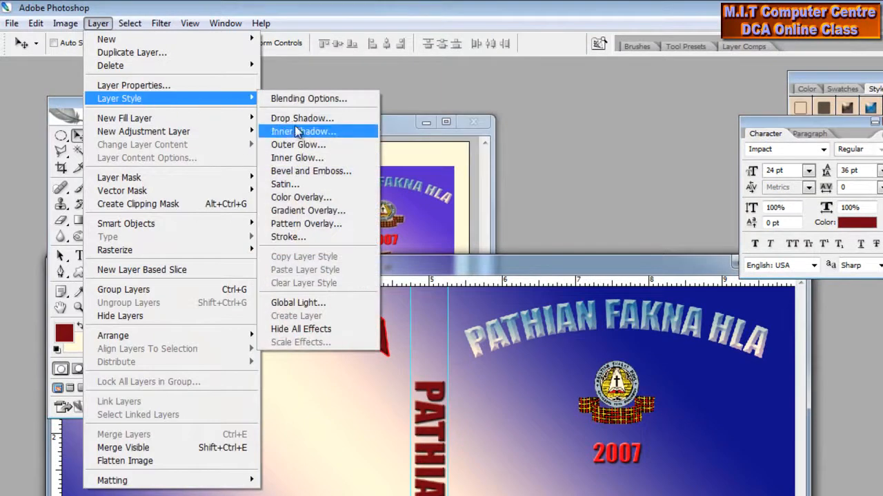
left_click(313, 144)
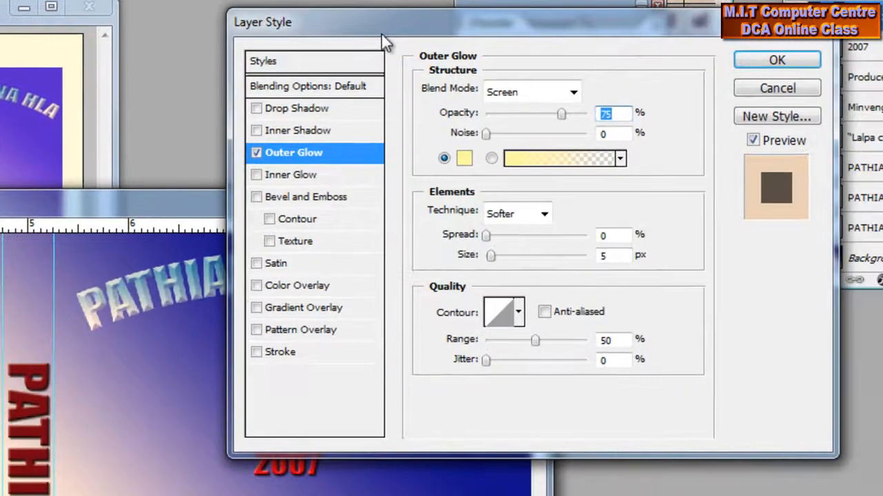
left_click_drag(382, 40, 648, 74)
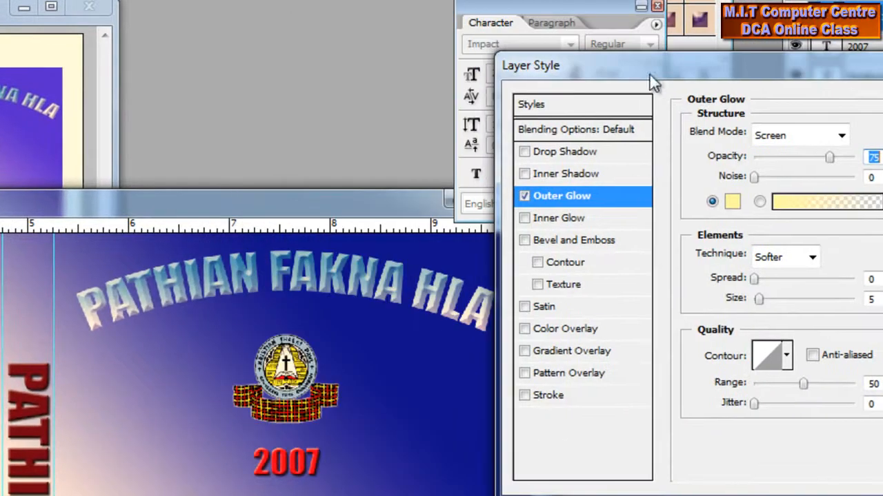
left_click(732, 200)
left_click(338, 182)
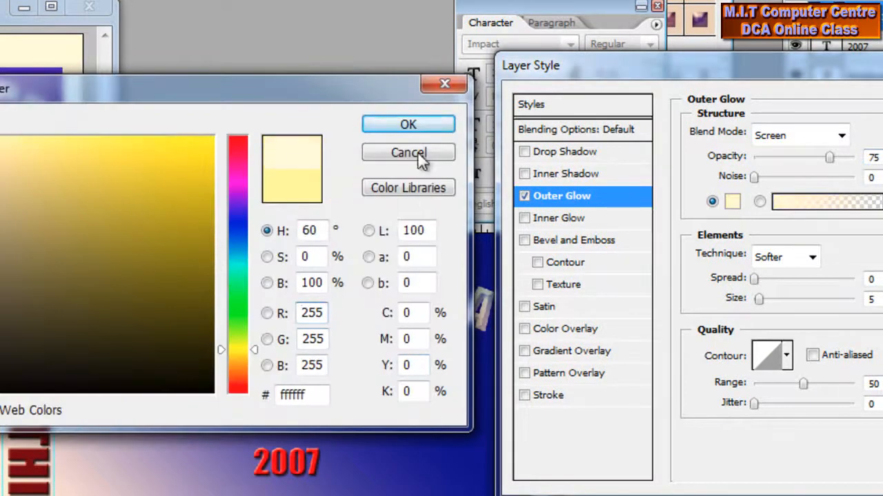
left_click(424, 121)
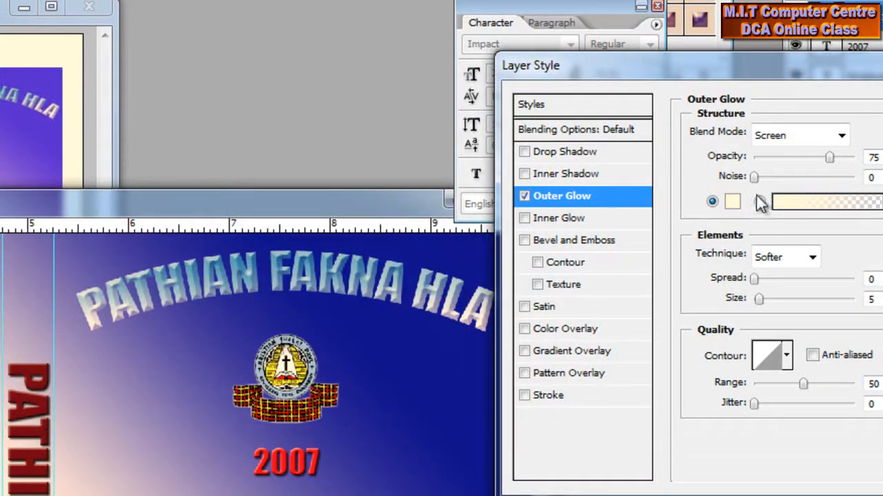
- Set the emblem's outer glow to 24 px size and 45% opacity, and apply the layer style
left_click_drag(758, 295, 769, 304)
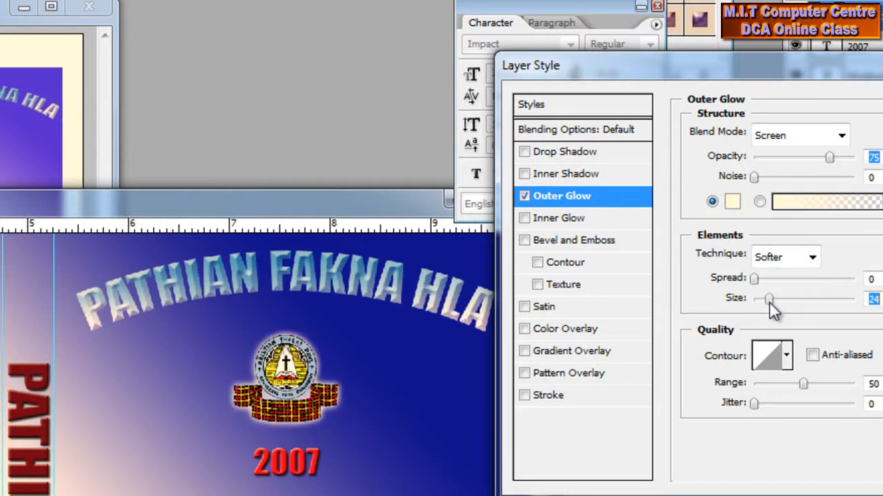
left_click_drag(824, 164, 799, 161)
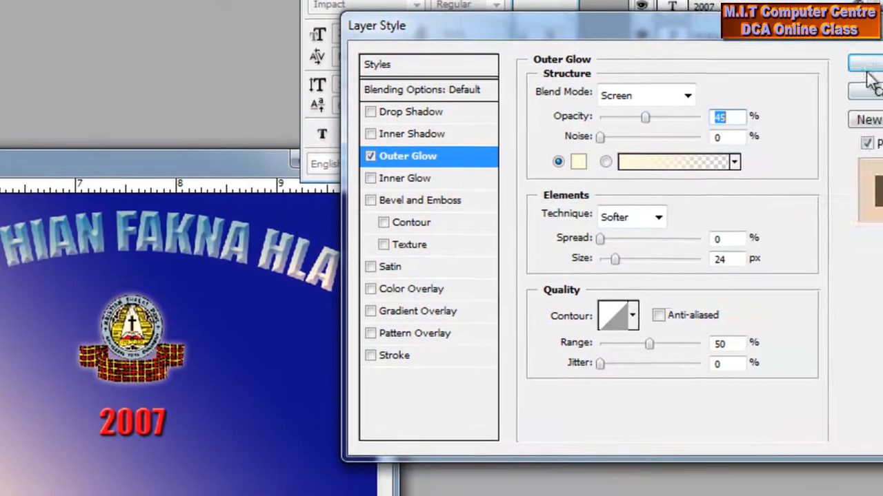
left_click(866, 69)
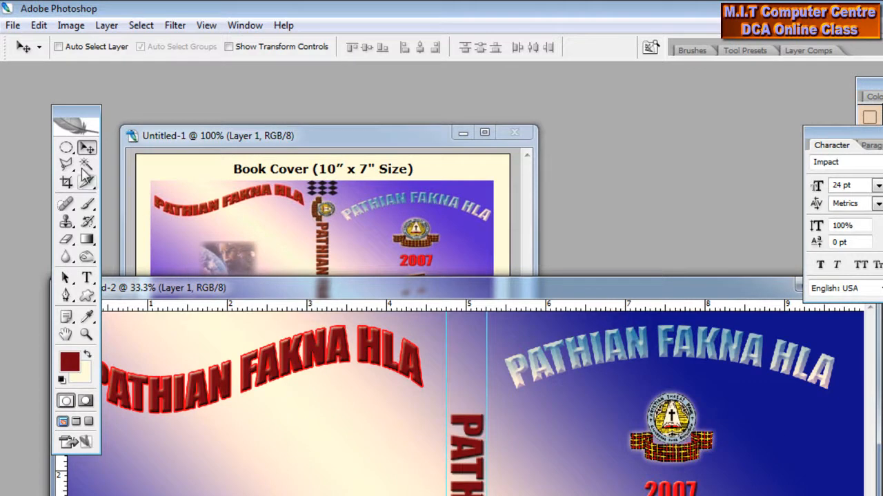
- Duplicate the emblem beside the original on the front cover and rotate the copy 90°
left_click_drag(674, 435, 571, 436)
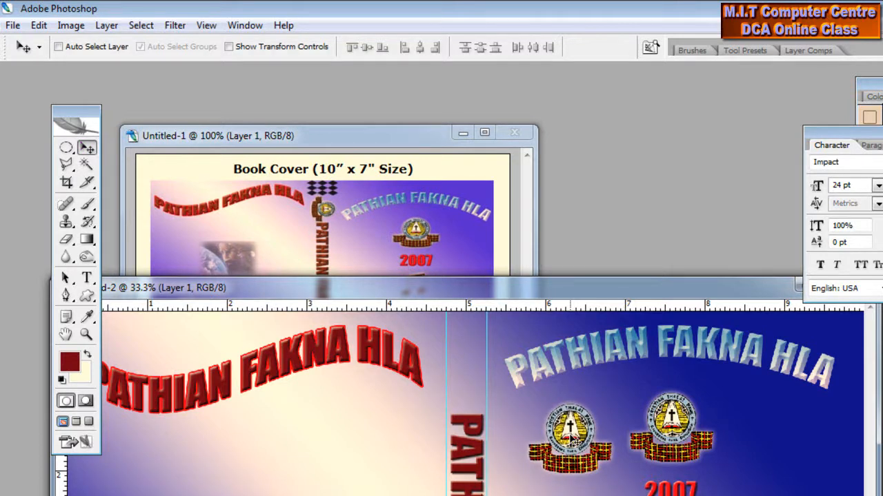
key("ctrl+t")
left_click_drag(629, 485, 521, 495)
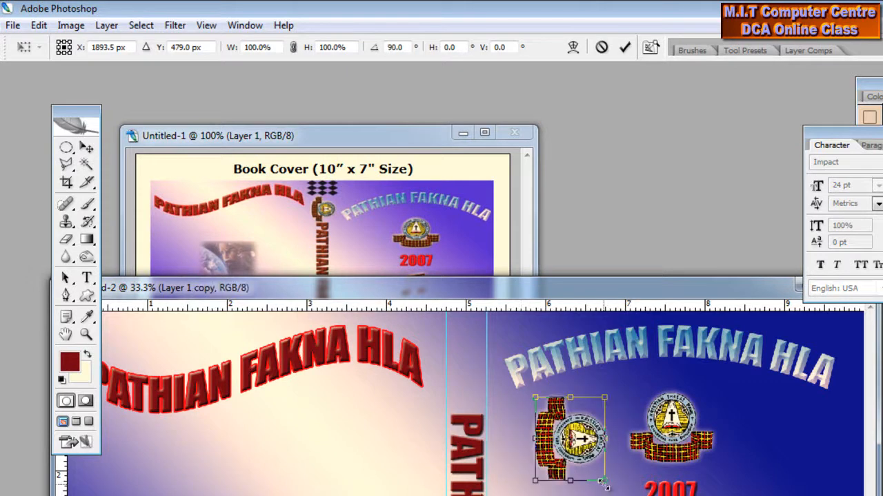
- Scale the rotated emblem copy to 52.5% and place it on the spine above the vertical title
left_click_drag(605, 487, 479, 399)
key("Right")
key("Right")
key("Right")
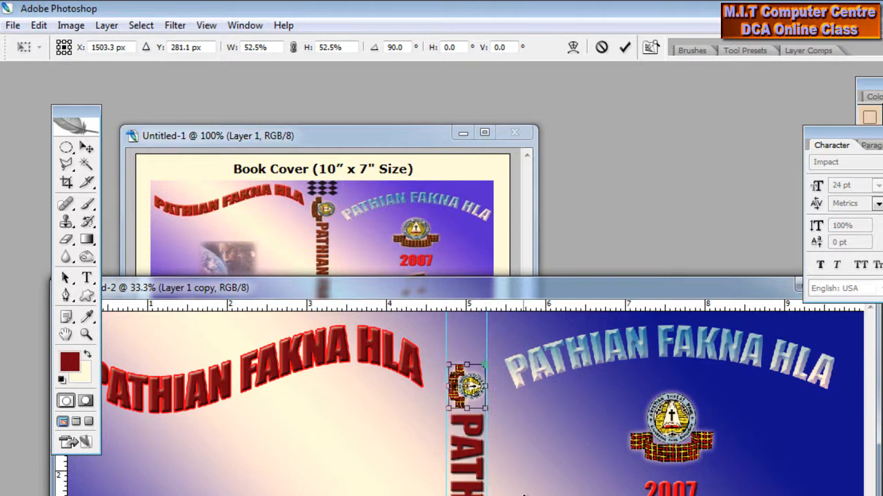
key("Return")
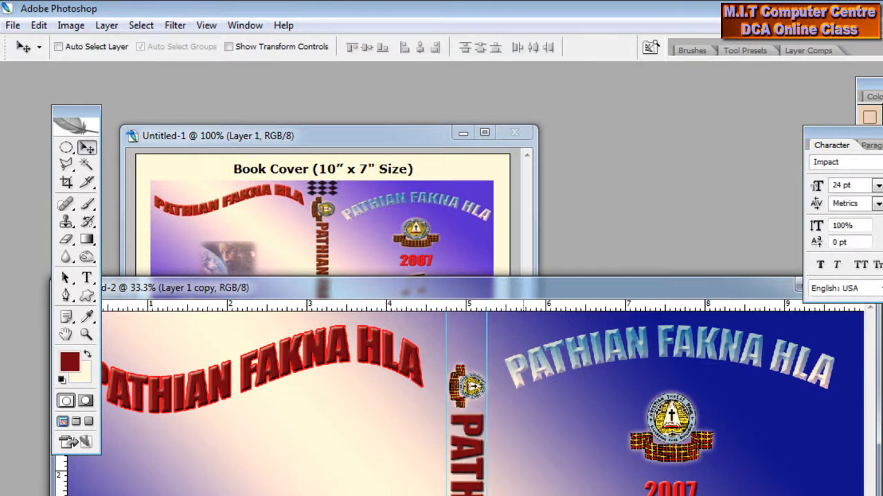
- Nudge the spine emblem slightly left and duplicate it straight down to just below the vertical title
key("Left")
key("Left")
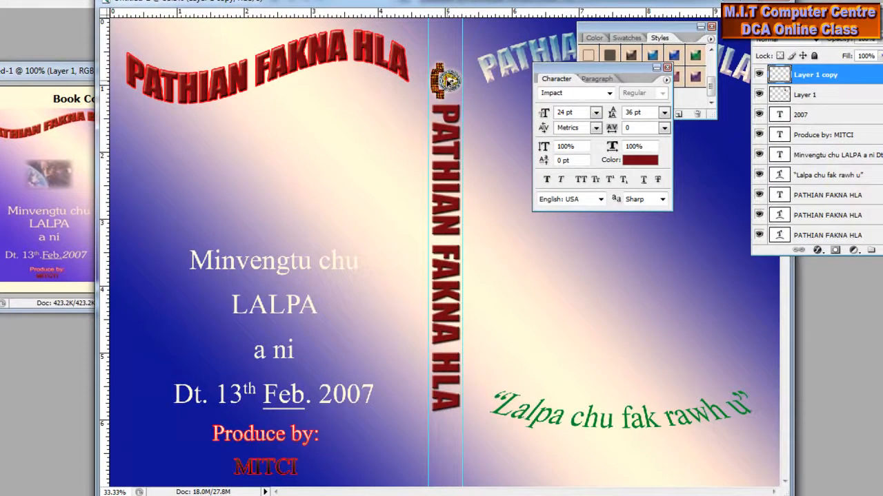
left_click_drag(447, 82, 447, 432)
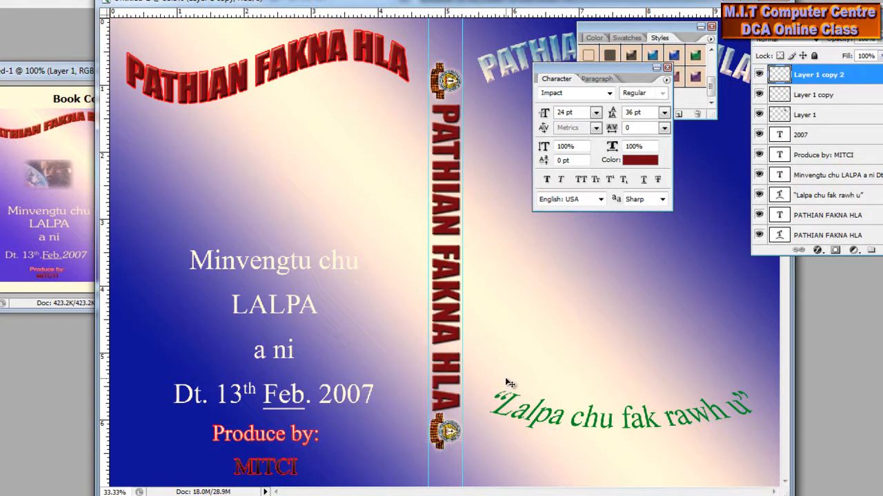
left_click_drag(293, 6, 344, 80)
- Check the back-cover picture on the sample, and open the image Isua from the Lesson Picture folder
left_click(53, 171)
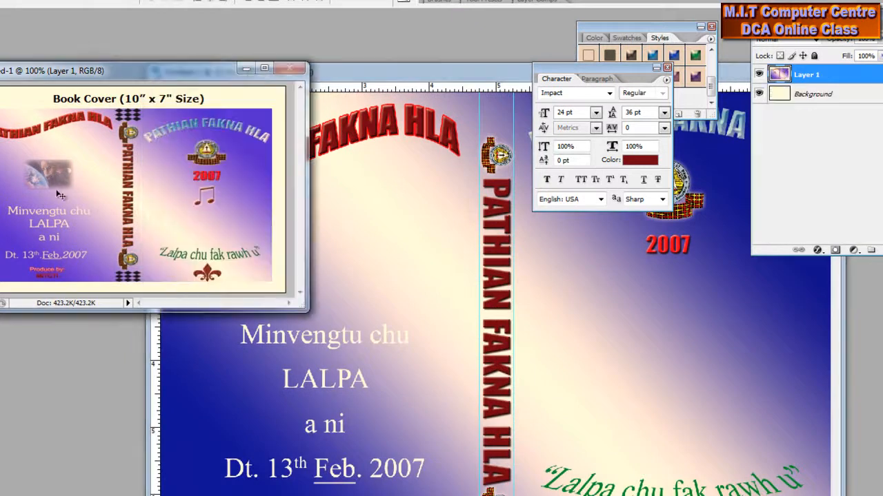
left_click(352, 301)
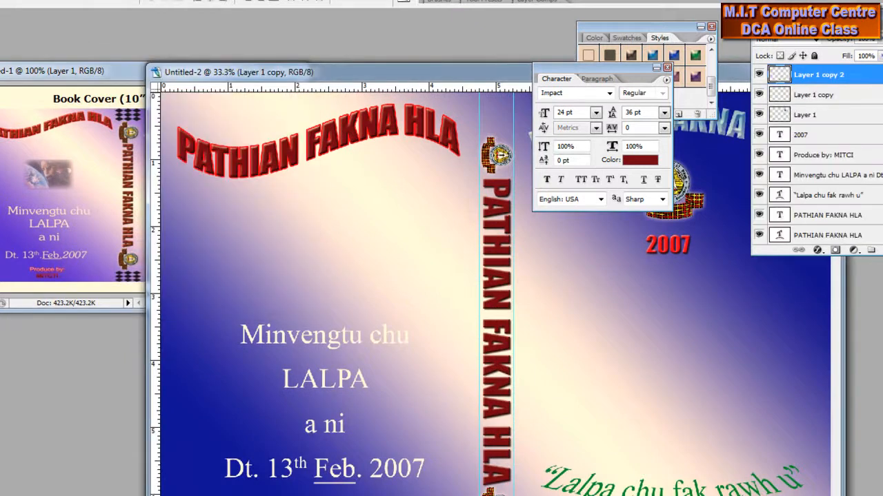
double_click(24, 358)
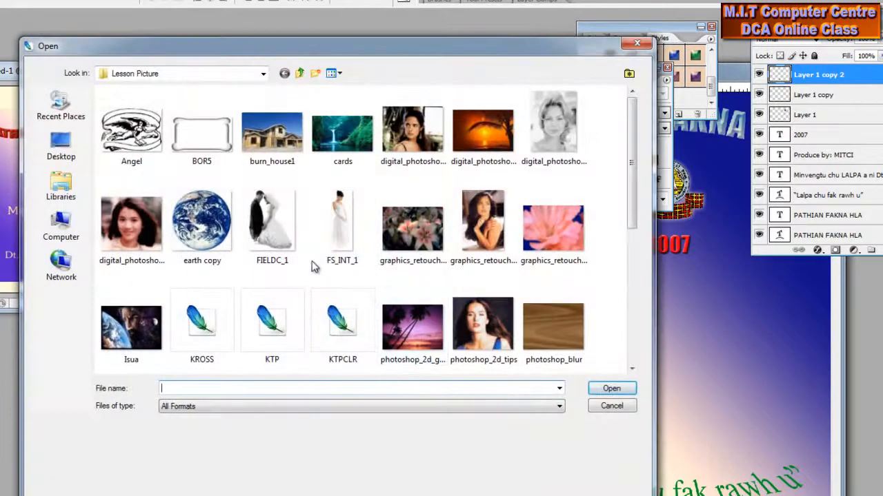
left_click(146, 324)
left_click(611, 388)
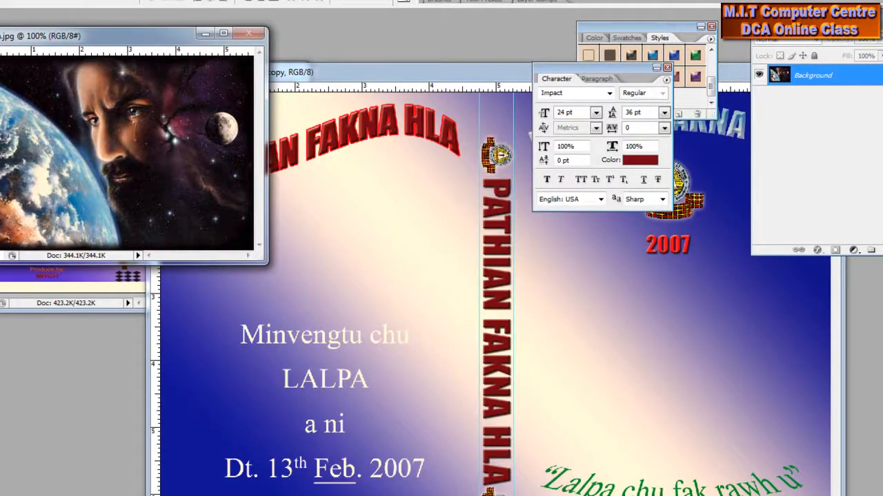
- Copy the Isua picture onto the back cover above “Minvengtu chu”, minimize its window and compare the placement with the sample
left_click_drag(119, 153, 319, 260)
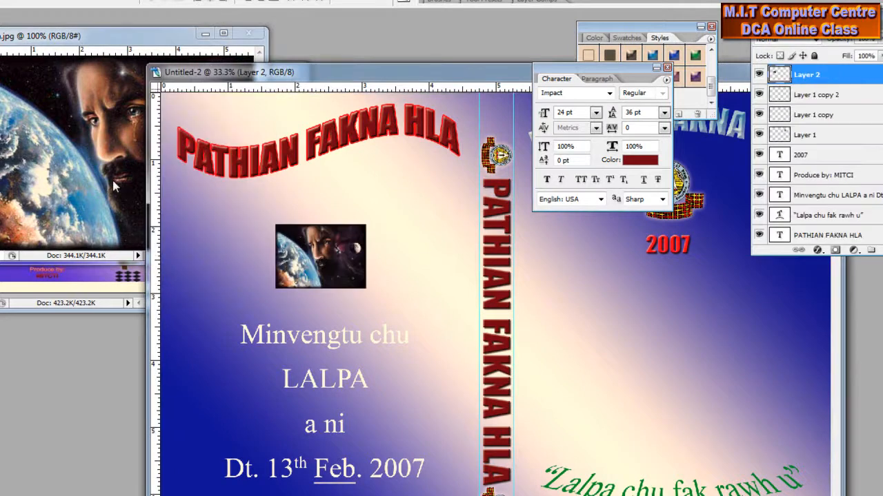
left_click(205, 34)
left_click(87, 167)
left_click(356, 259)
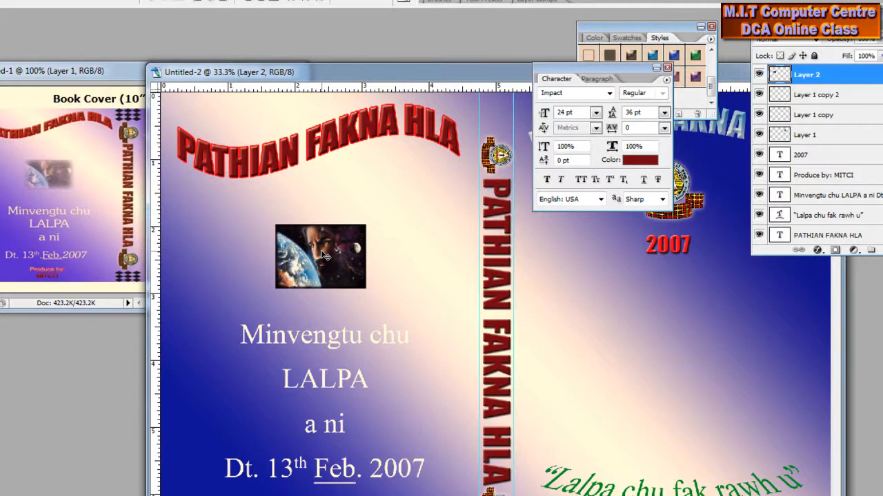
- Enlarge the back-cover picture to about 1.9 x 1.3 inches and centre it above “Minvengtu chu”
key("ctrl+t")
left_click_drag(366, 289, 401, 314)
left_click_drag(364, 274, 346, 260)
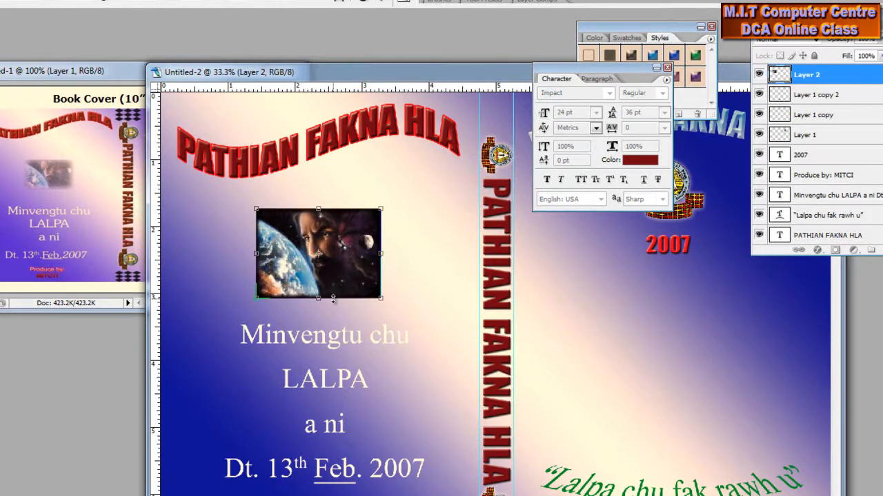
key("Return")
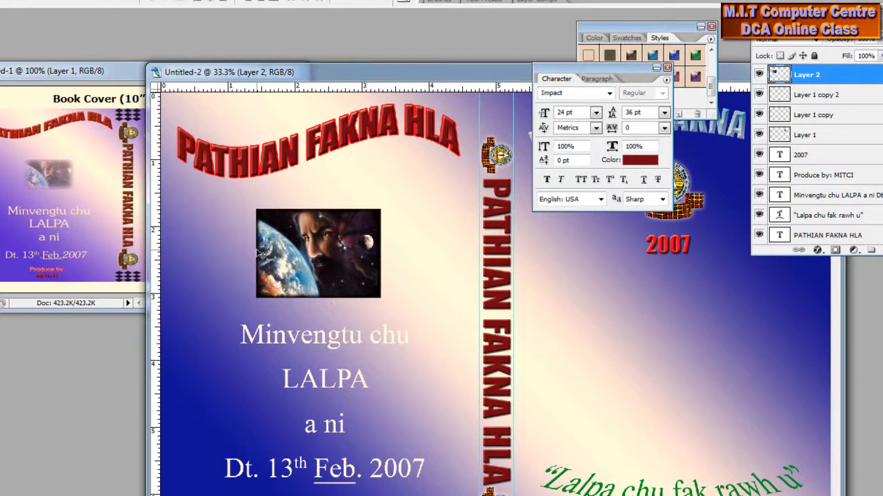
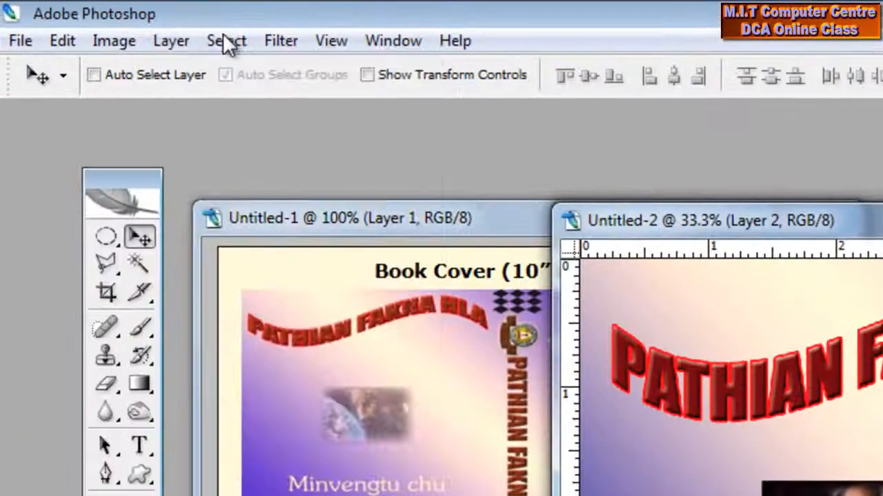
- Load the Layer 2 transparency of the back-cover picture as a new selection and feather it by 15 pixels
left_click(224, 40)
left_click(331, 434)
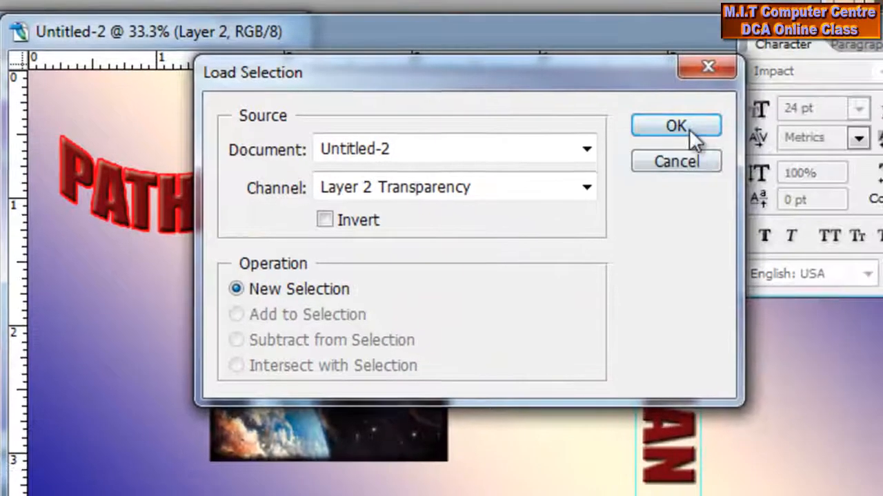
left_click(693, 138)
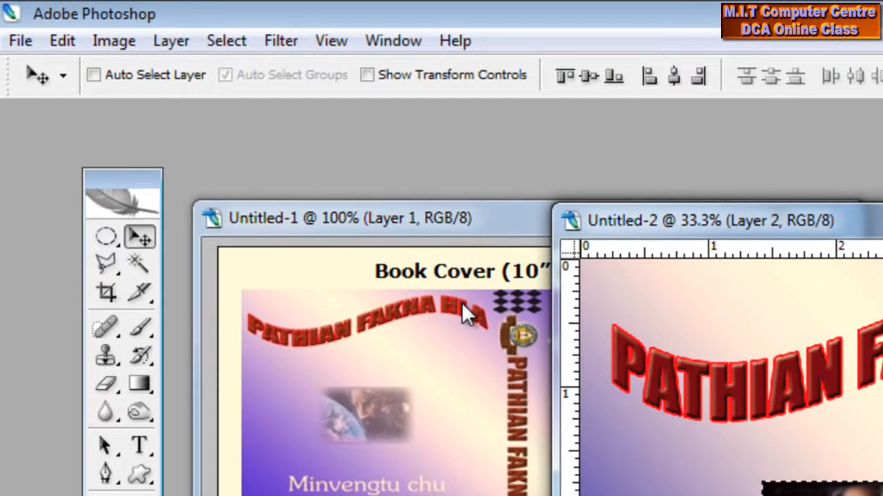
left_click(226, 41)
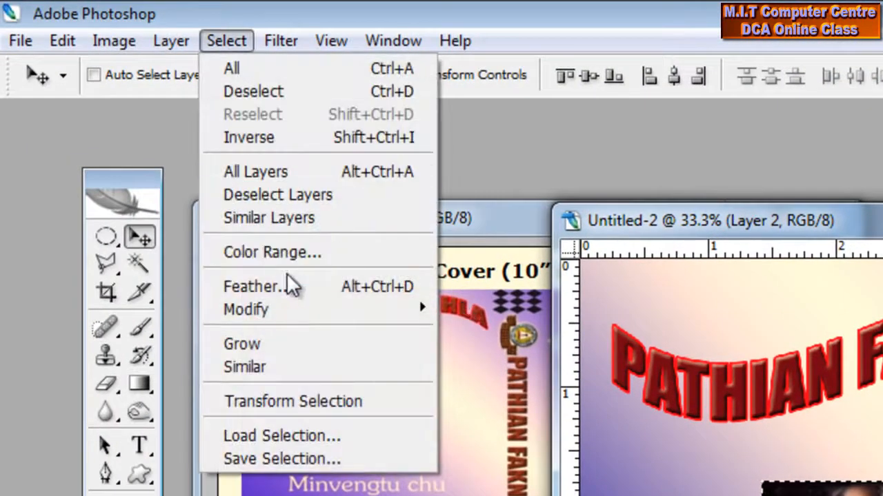
left_click(291, 283)
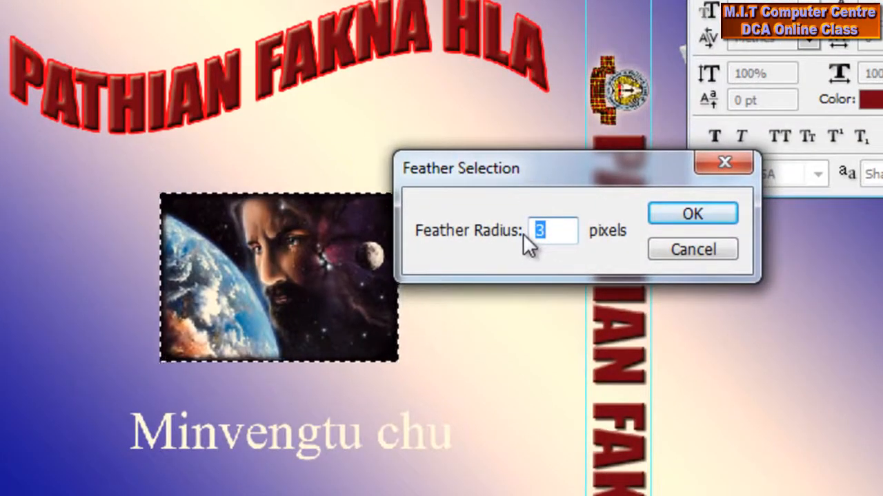
type("15")
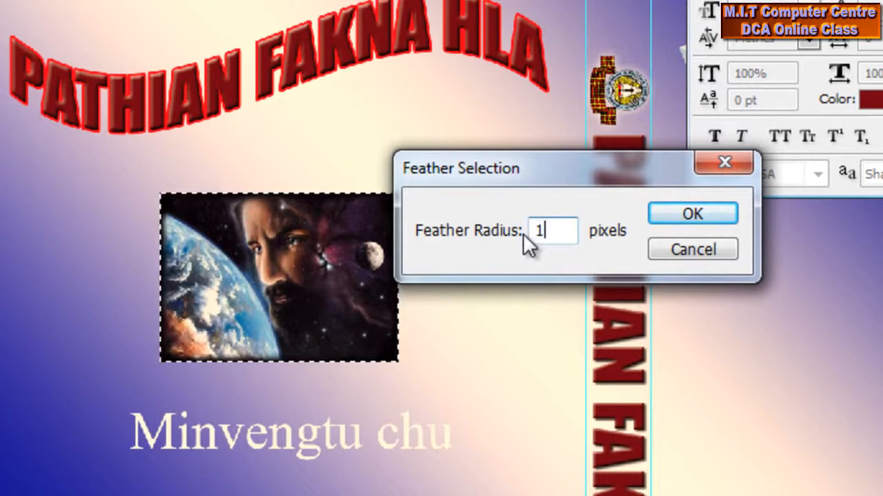
left_click(690, 215)
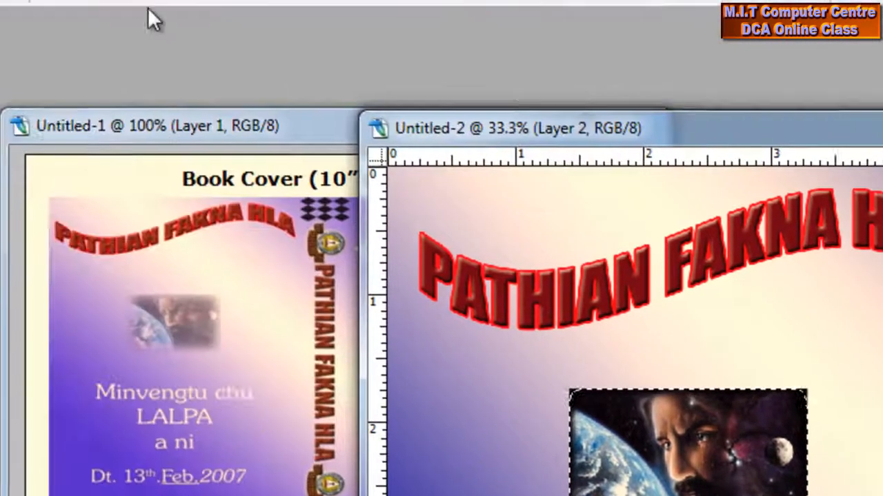
- Feather the picture's selection two more times with a radius of 15 pixels
left_click(214, 44)
left_click(298, 287)
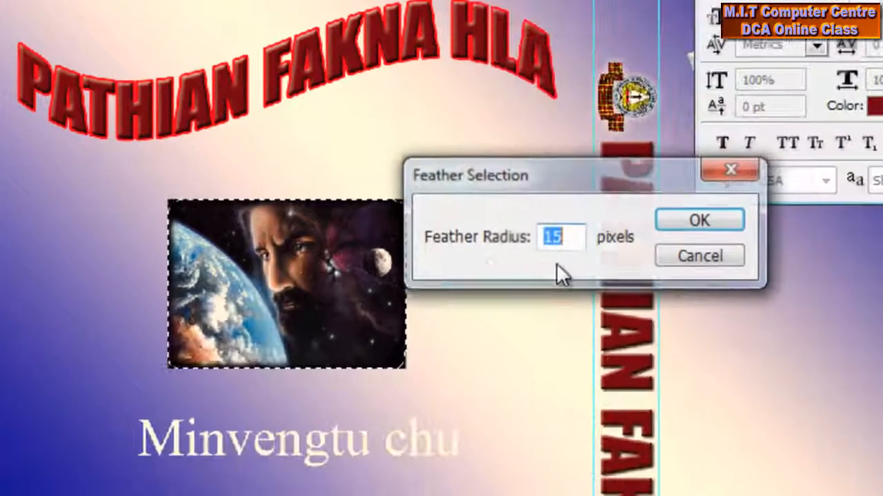
left_click(664, 215)
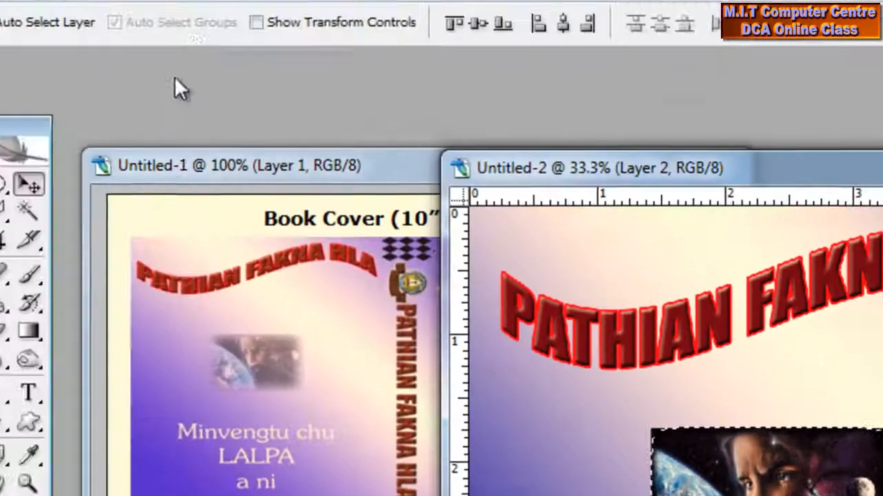
left_click(233, 40)
mouse_move(332, 318)
left_click(317, 286)
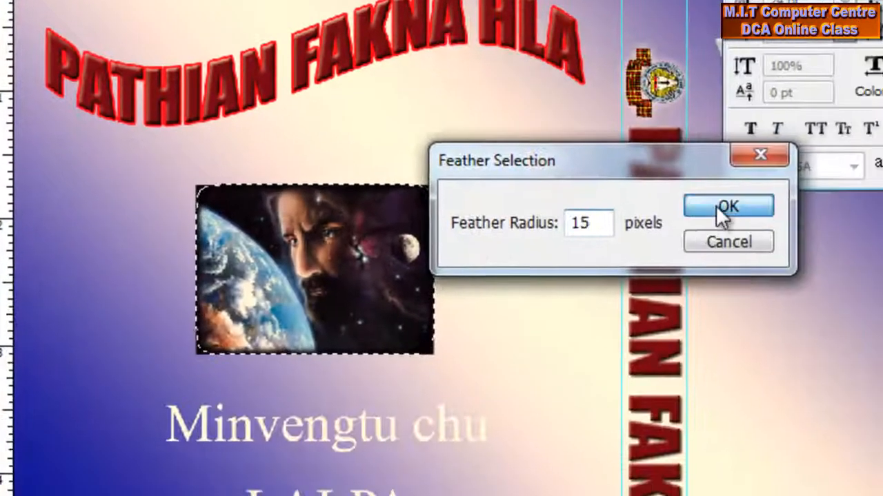
left_click(724, 206)
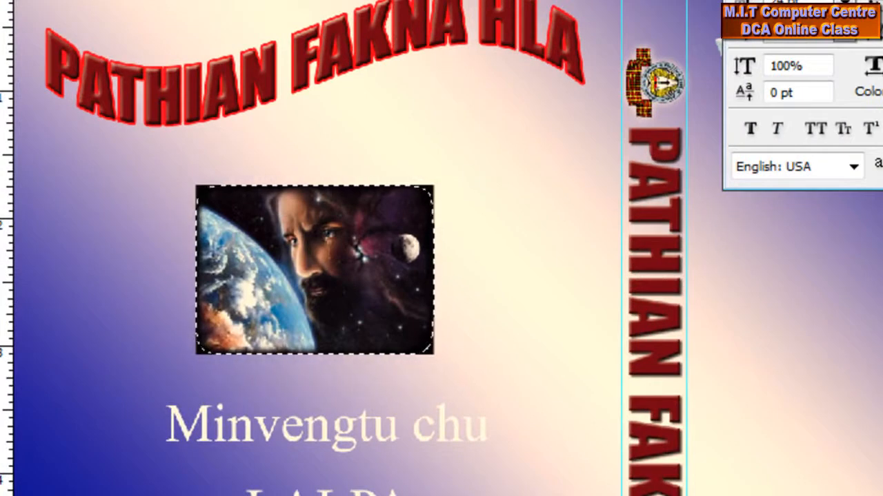
- Invert the feathered selection, delete the picture's edges repeatedly until they fade softly, and deselect
key("Delete")
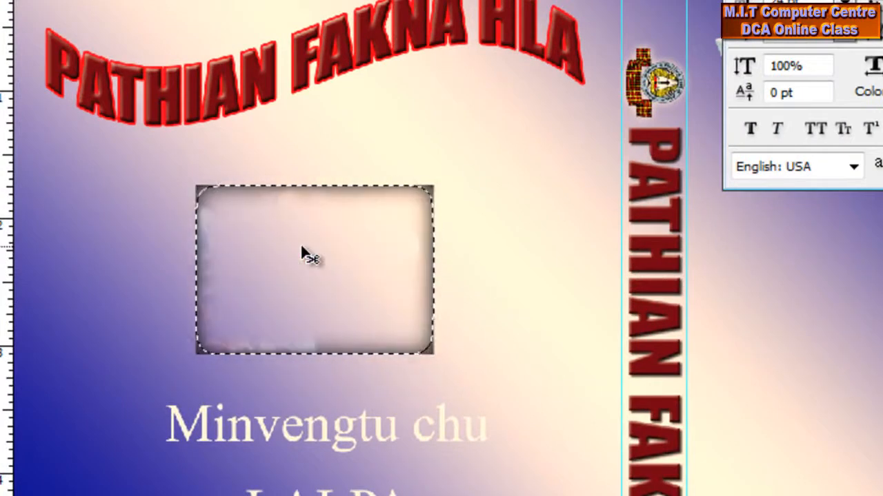
key("ctrl+z")
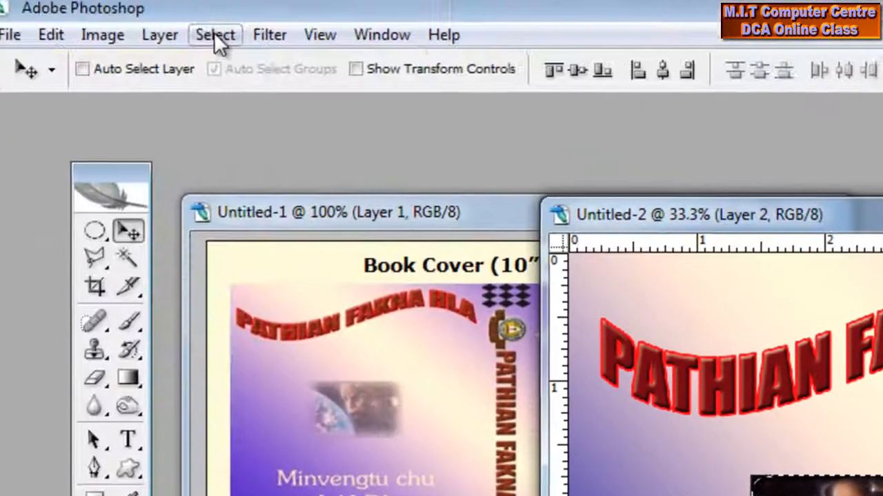
left_click(218, 43)
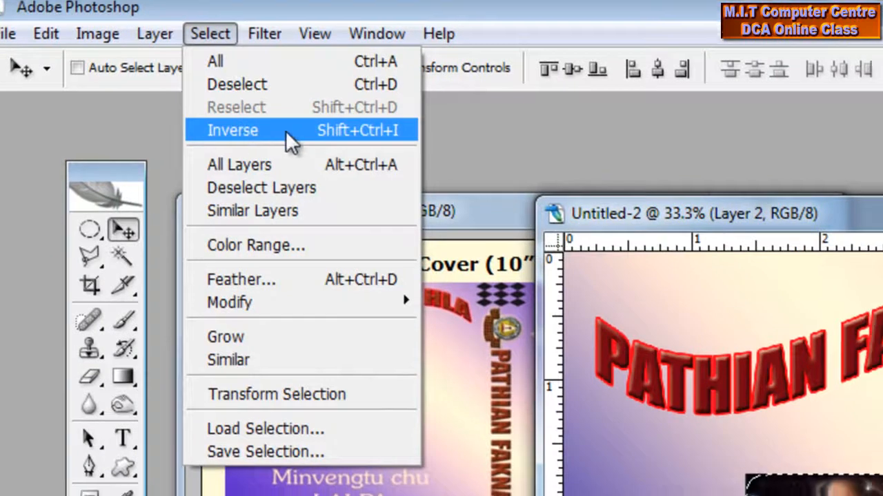
left_click(301, 137)
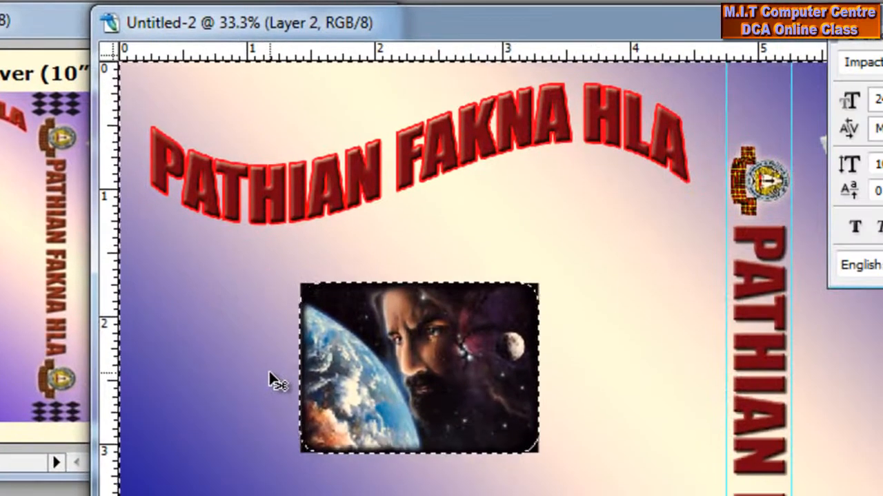
key("Delete")
key("Delete")
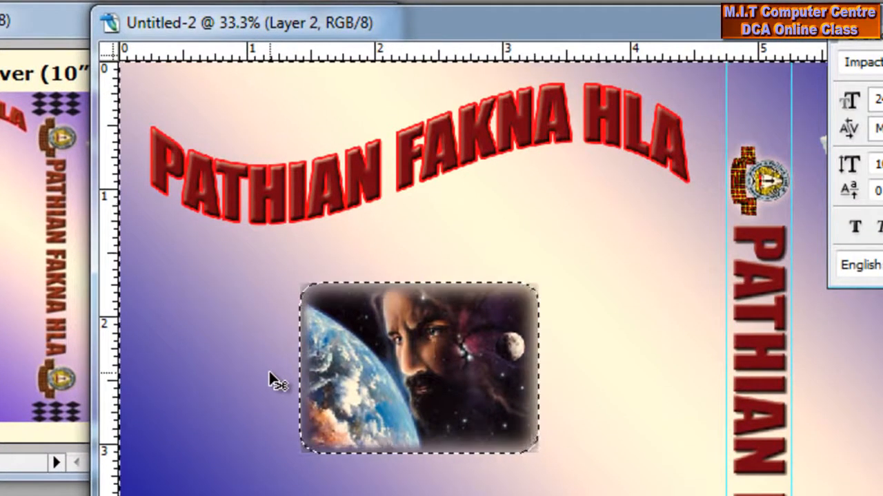
key("Delete")
key("Delete")
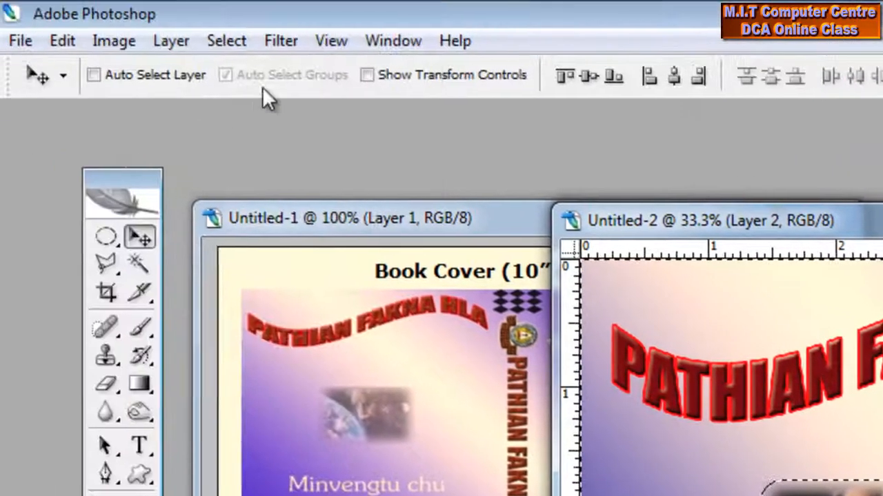
left_click(238, 41)
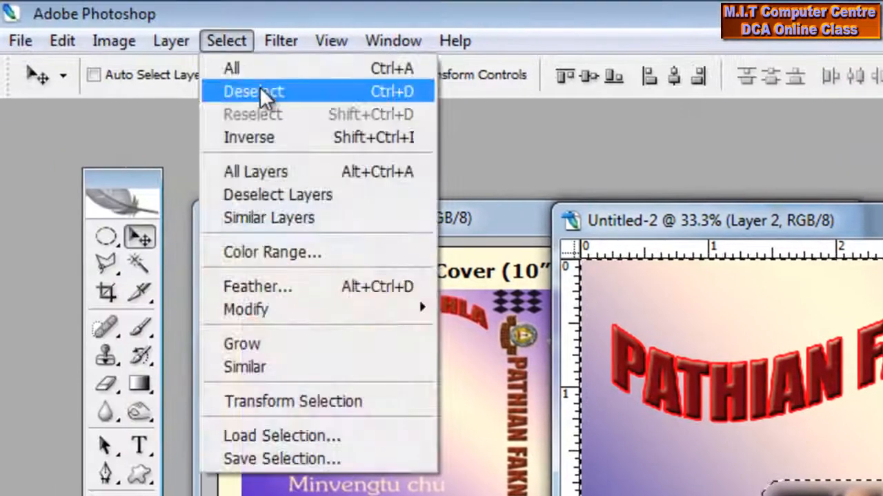
left_click(263, 91)
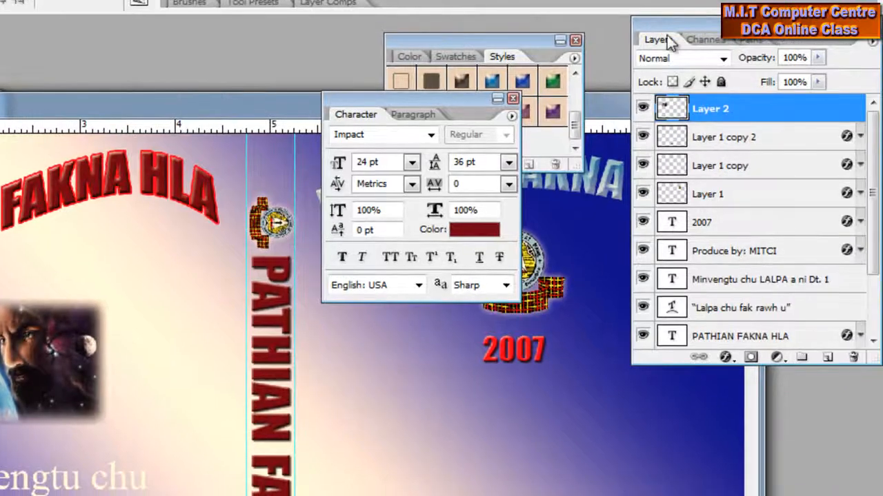
- Lower the opacity of the back-cover picture's layer so it looks faded, and compare it with the sample
left_click_drag(670, 26, 628, 172)
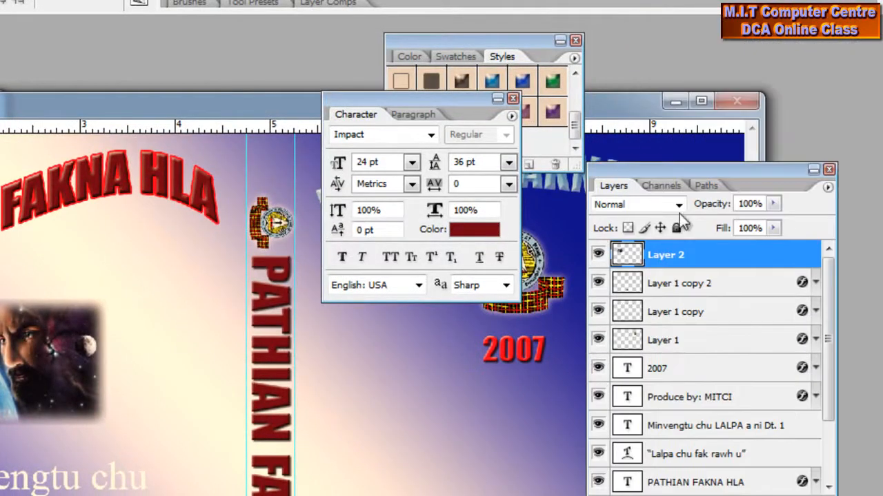
left_click_drag(774, 209, 735, 229)
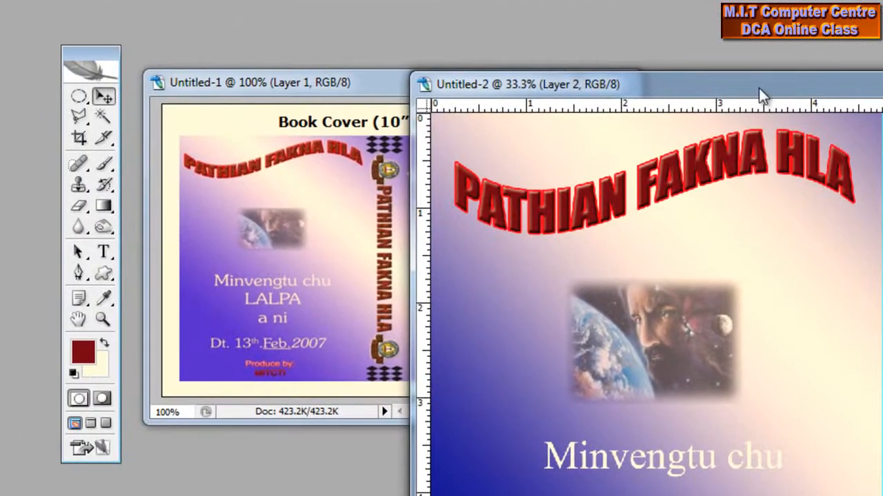
left_click_drag(758, 88, 522, 427)
left_click(493, 255)
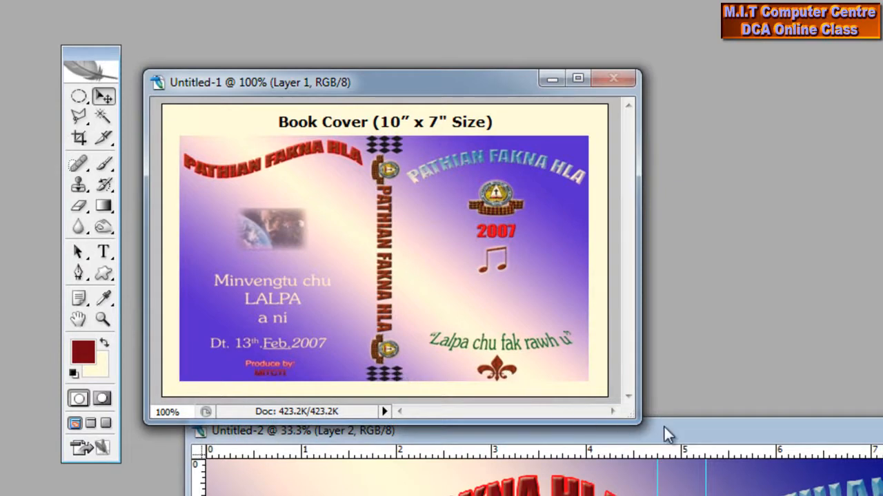
left_click_drag(676, 428, 694, 44)
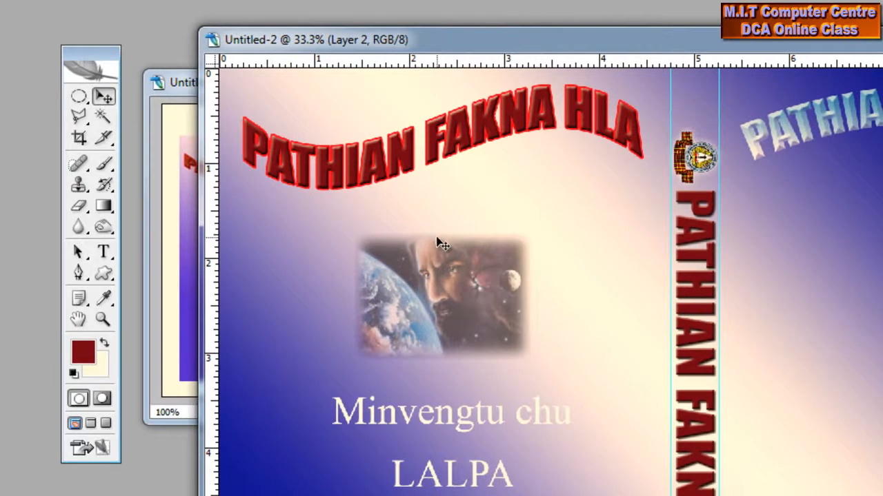
- Choose the Custom Shape tool and replace its current shapes with the complete All set
left_click(105, 277)
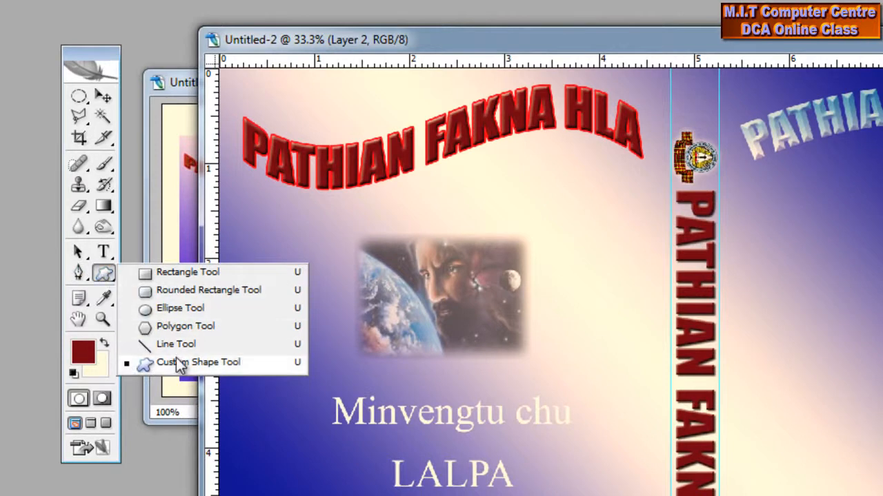
left_click(180, 376)
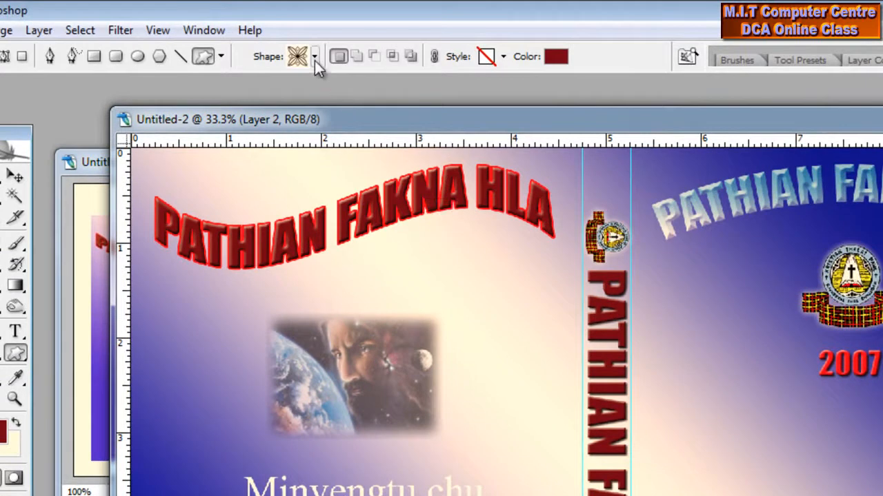
left_click(315, 57)
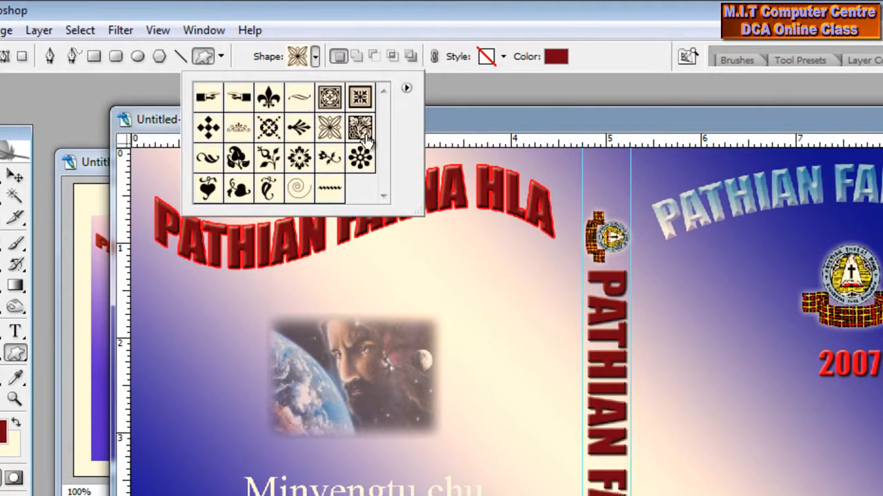
left_click(407, 89)
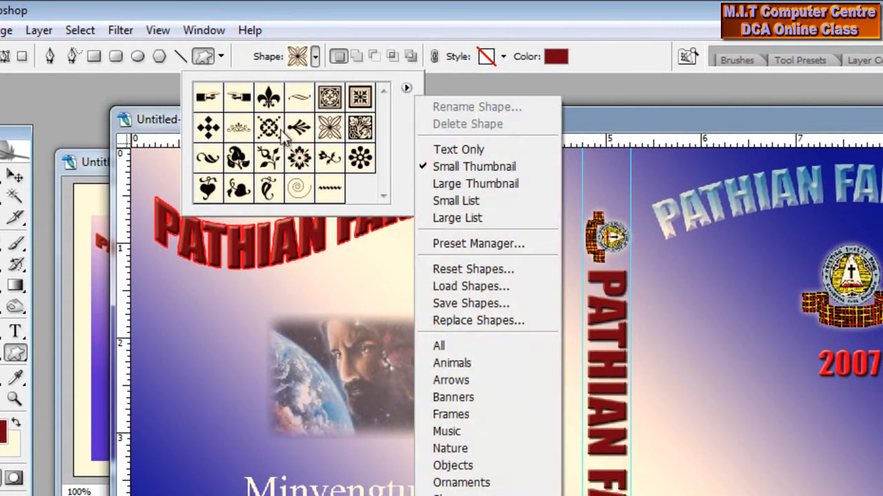
left_click(464, 341)
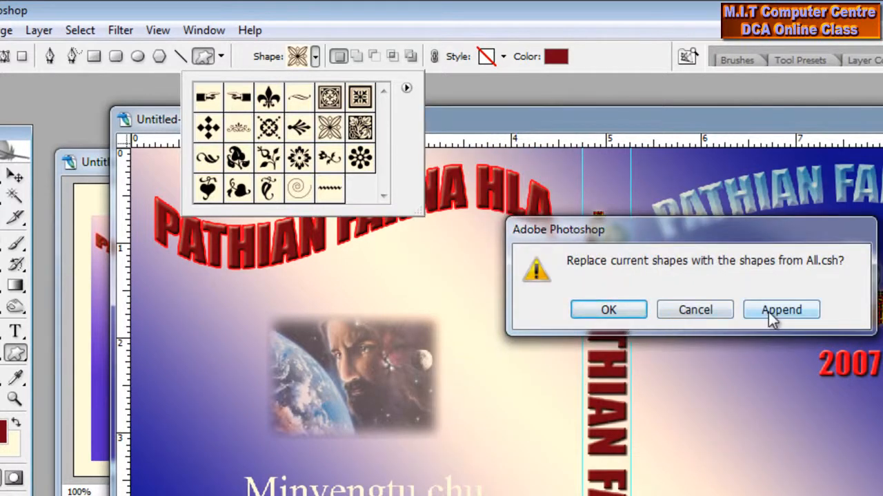
left_click(640, 313)
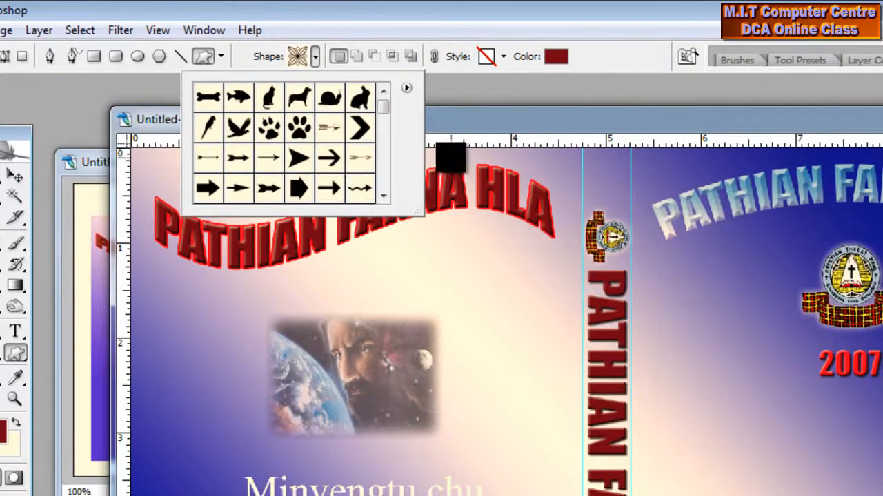
- Draw the beamed music notes shape about half an inch wide just below 2007 on the front cover, as on the sample
scroll(384, 200, "down", 5)
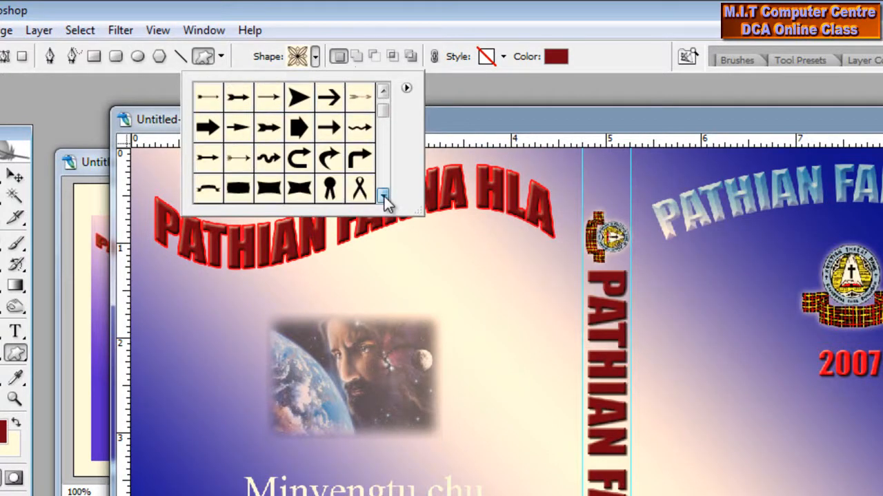
scroll(384, 200, "down", 3)
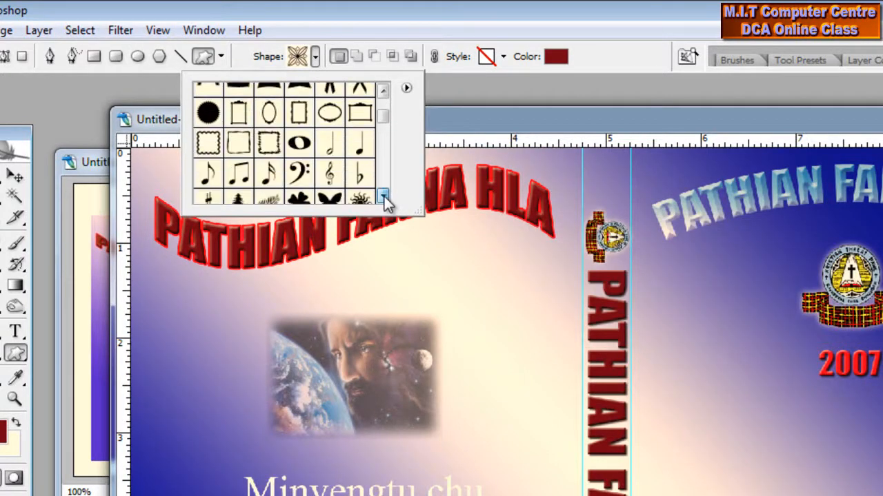
left_click(551, 126)
left_click_drag(551, 126, 373, 383)
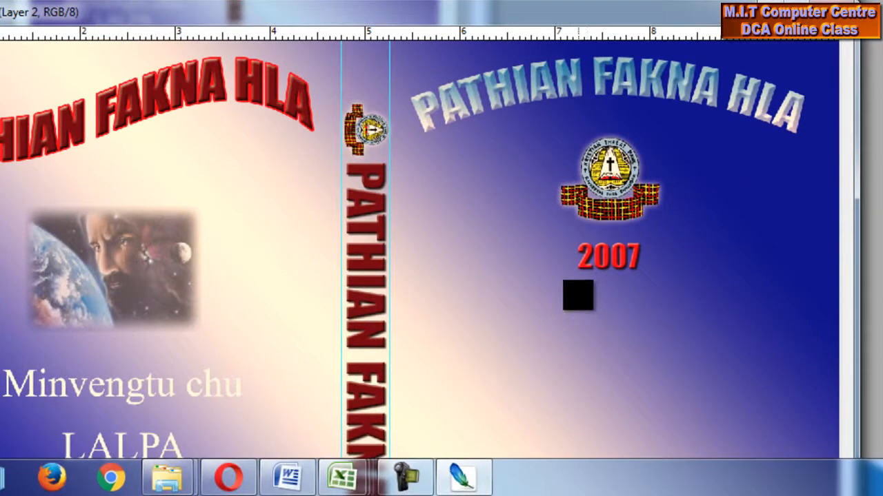
left_click_drag(580, 290, 631, 344)
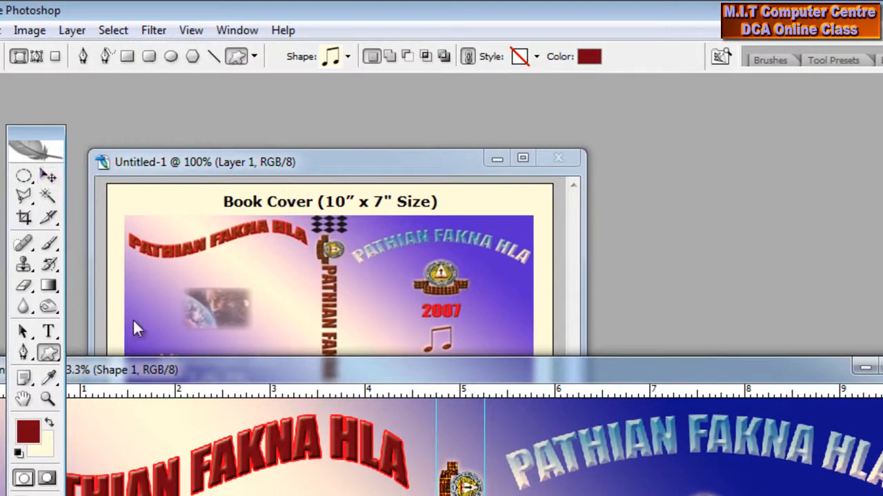
- Add an Outer Glow to the music notes shape with a size of 16 px and white (ffffff) as the glow colour
left_click_drag(178, 378, 149, 393)
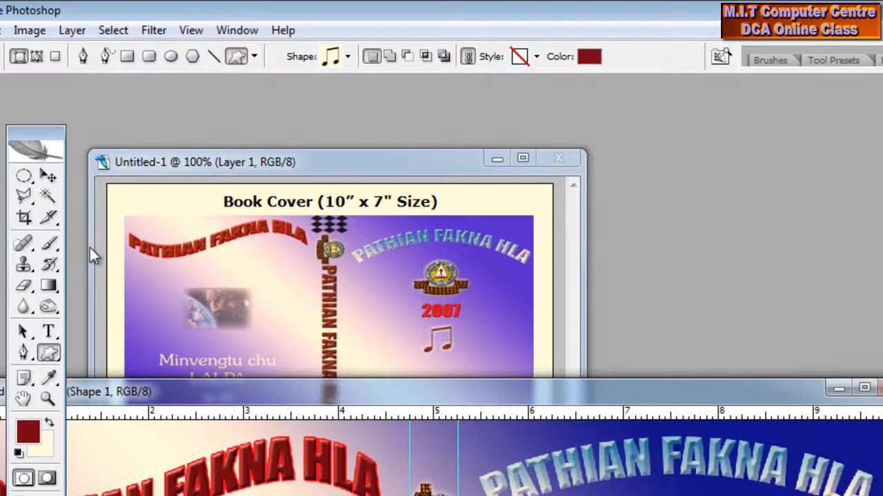
left_click(50, 179)
left_click(71, 31)
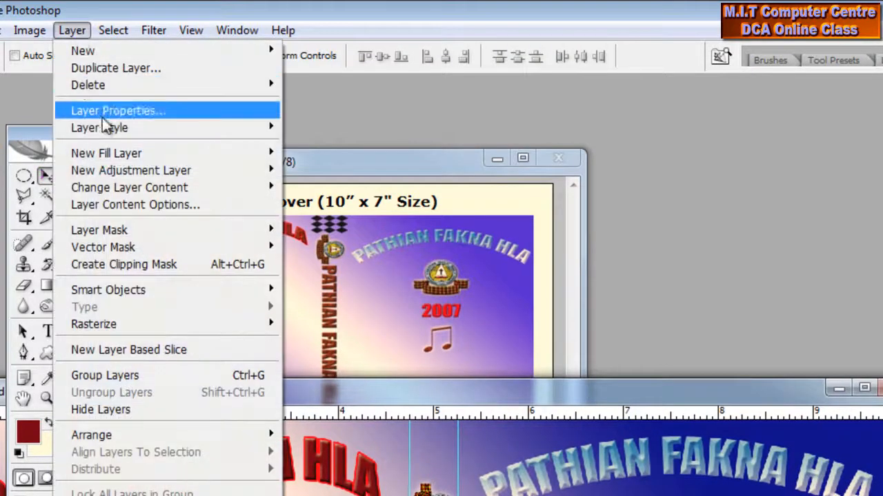
mouse_move(106, 127)
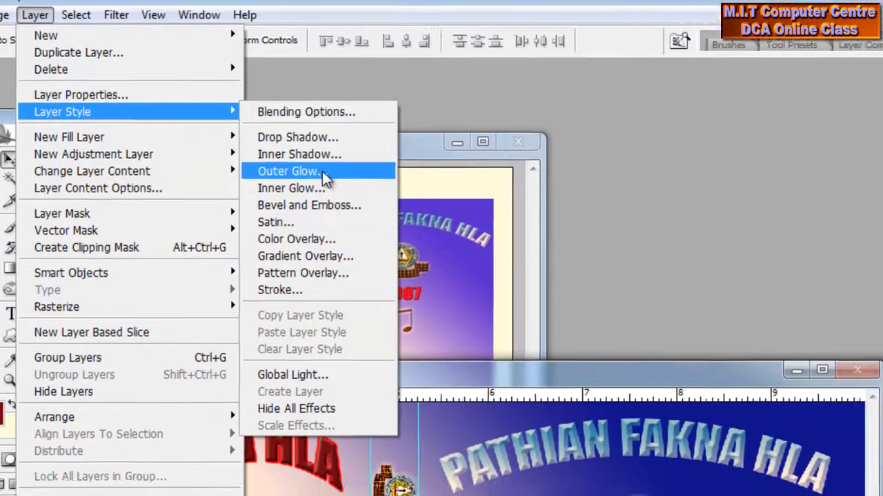
left_click(346, 186)
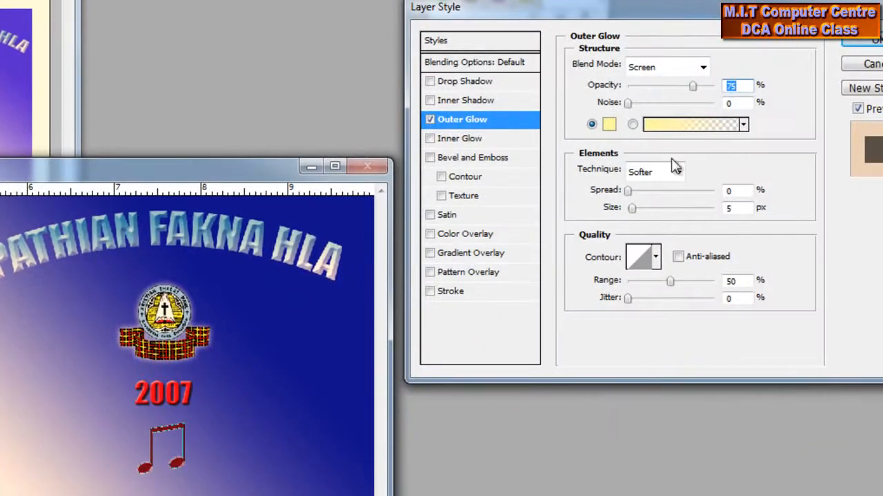
left_click(640, 208)
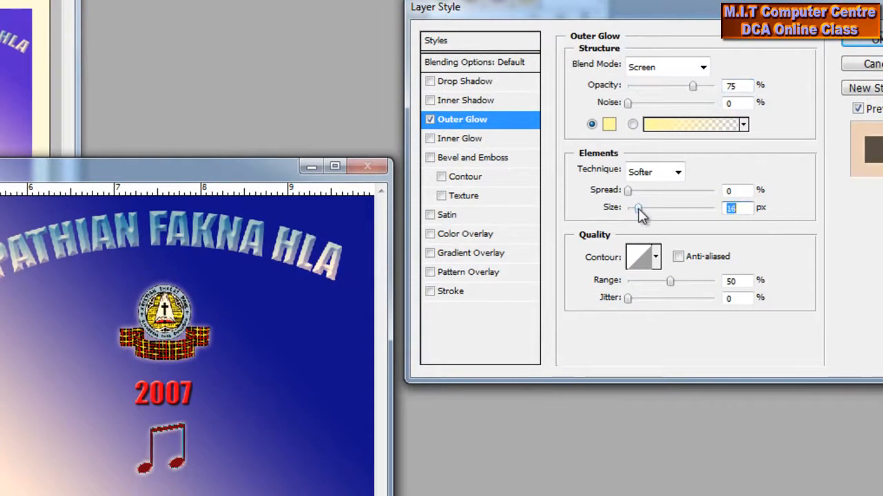
left_click(607, 127)
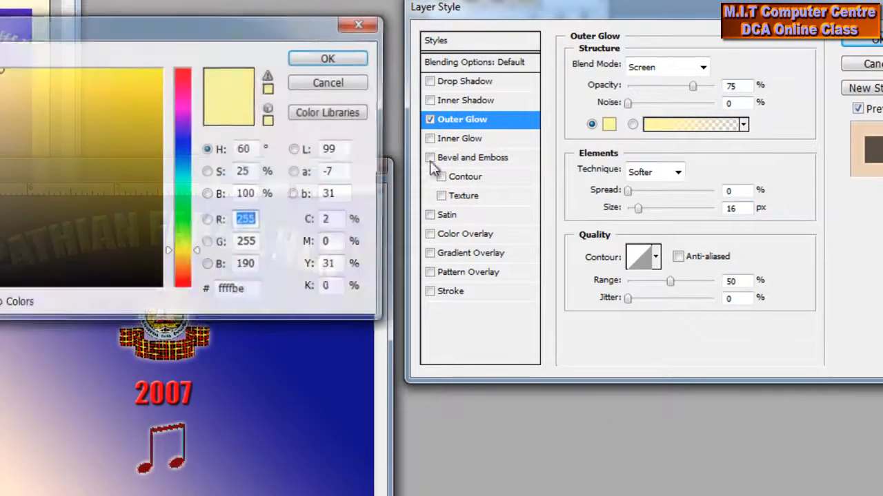
left_click_drag(63, 99, 0, 68)
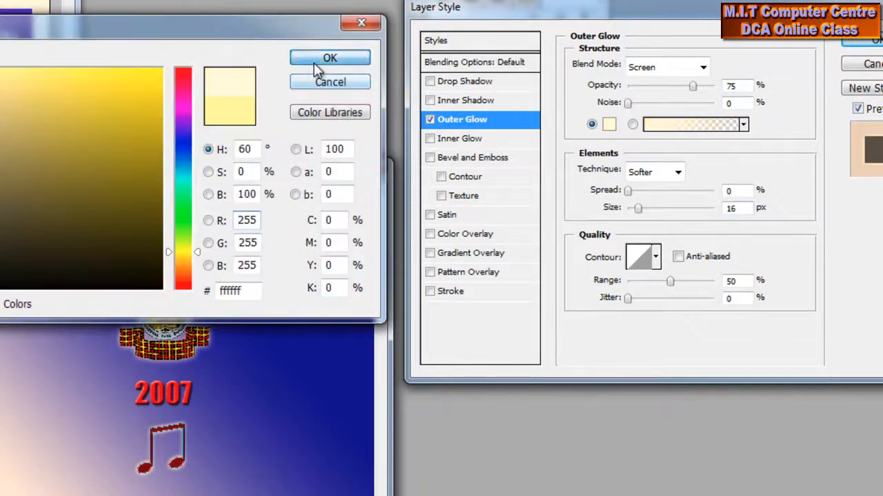
left_click(315, 59)
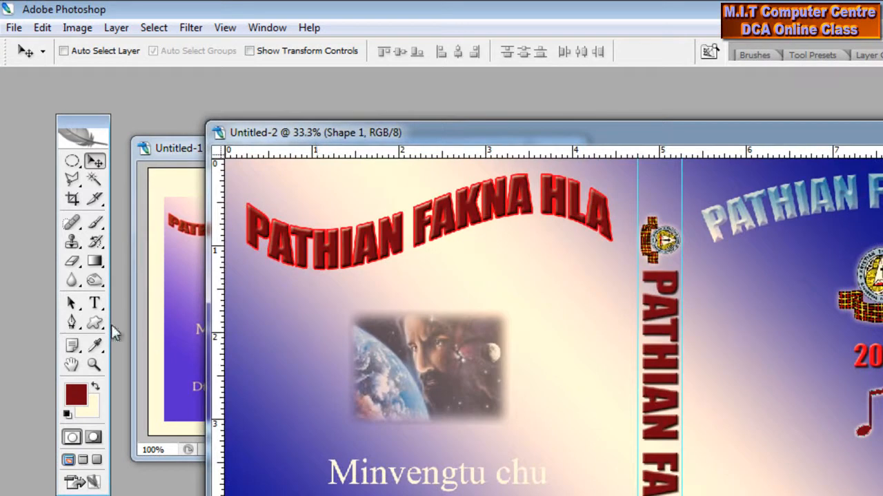
- Draw a fleur-de-lis custom shape about 0.8 inch wide, centred below the green curved quote on the front cover
left_click(95, 322)
left_click(369, 51)
scroll(372, 134, "down", 5)
scroll(372, 135, "down", 6)
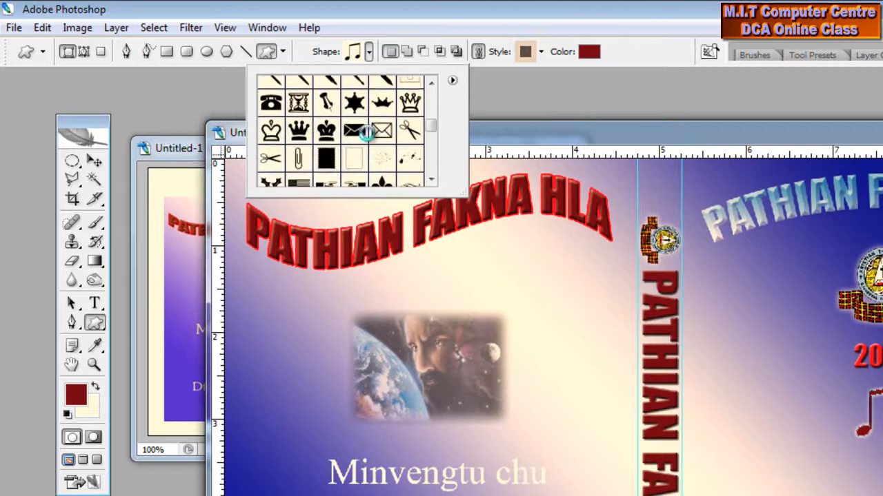
scroll(367, 133, "down", 1)
left_click(380, 175)
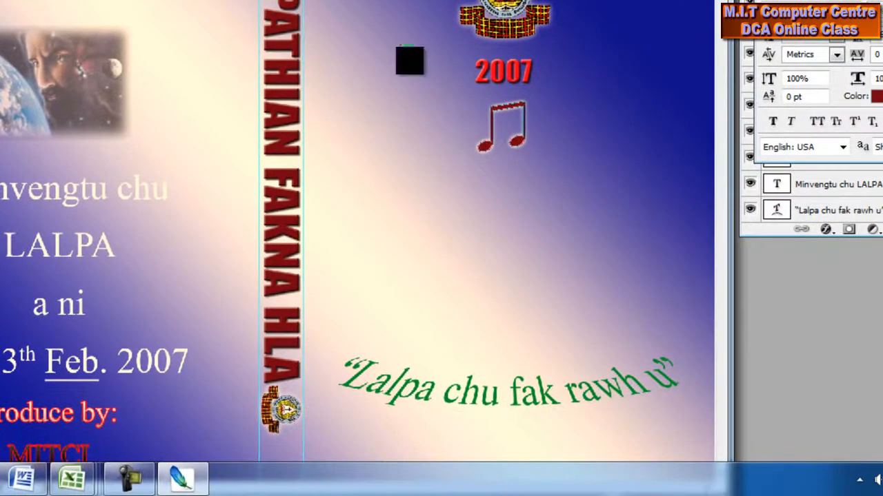
left_click_drag(452, 0, 384, 0)
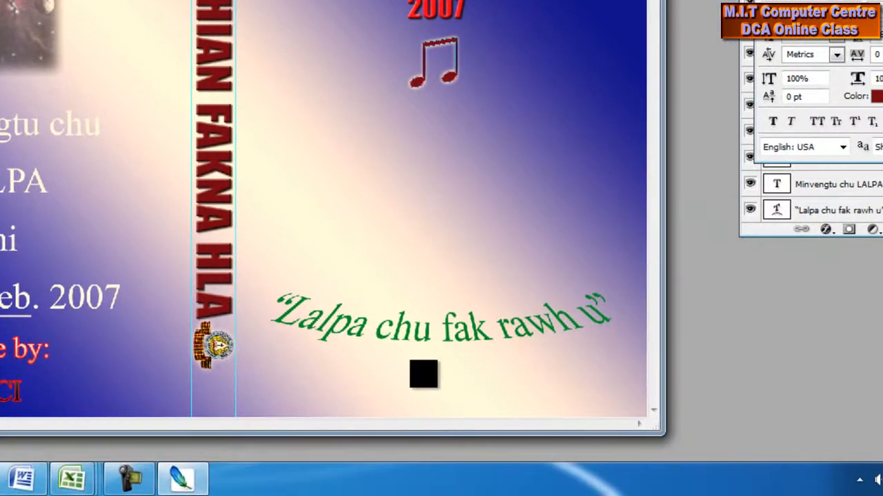
left_click_drag(405, 350, 476, 411)
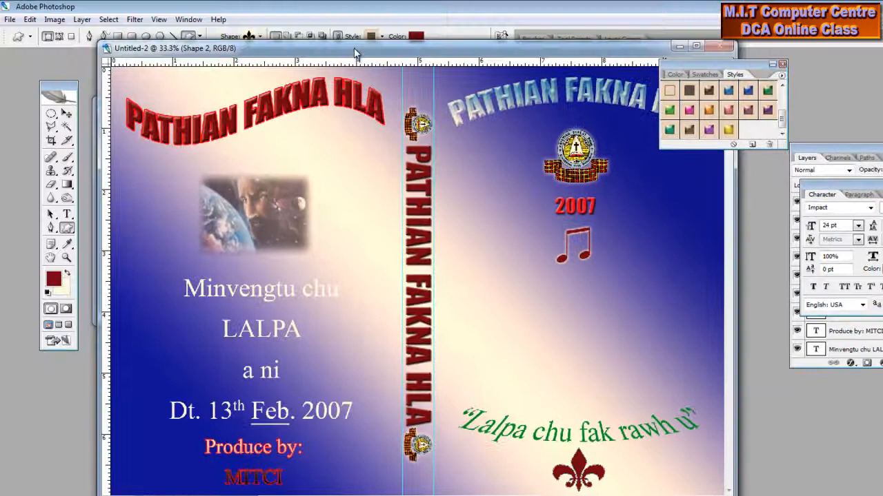
- Draw the checkered diamond pattern custom shape about half an inch wide between the guides at the top of the spine, as on the sample
left_click_drag(355, 53, 386, 182)
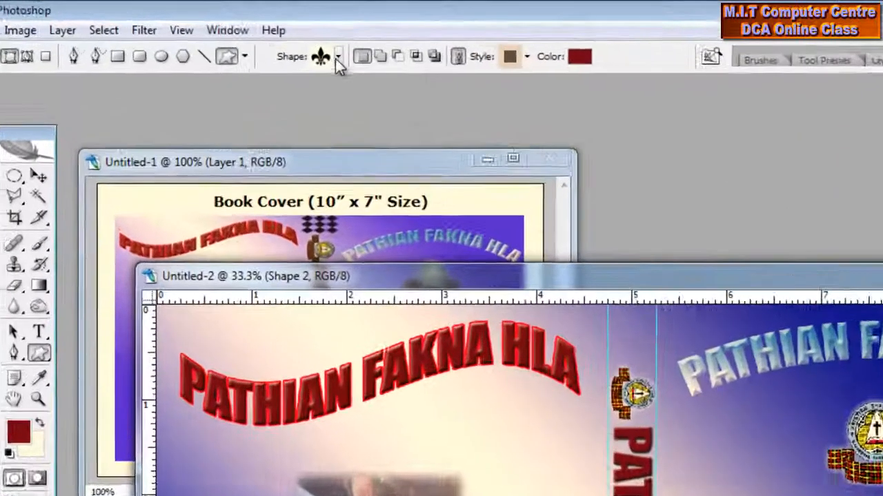
left_click(260, 38)
scroll(369, 140, "down", 8)
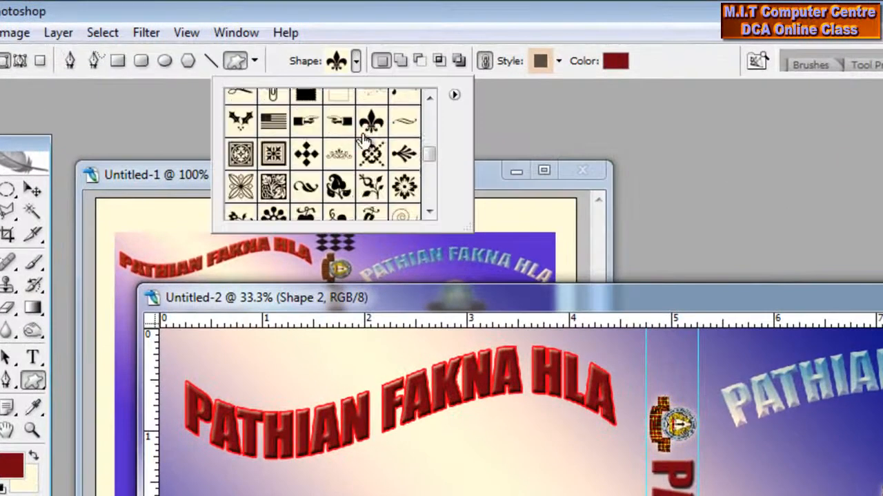
scroll(355, 164, "down", 6)
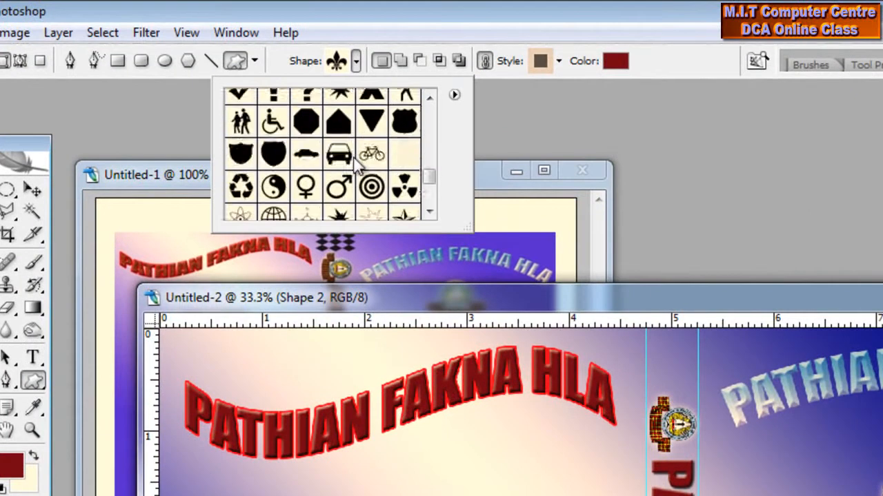
left_click(234, 171)
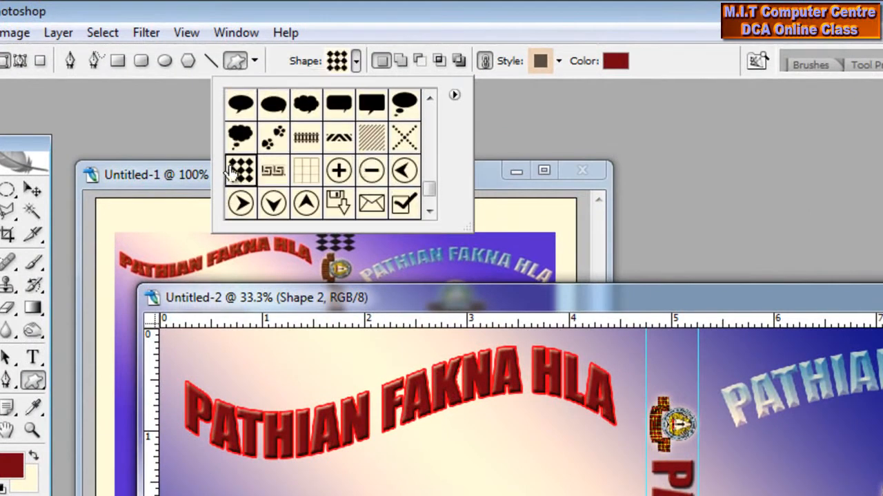
left_click_drag(646, 334, 699, 381)
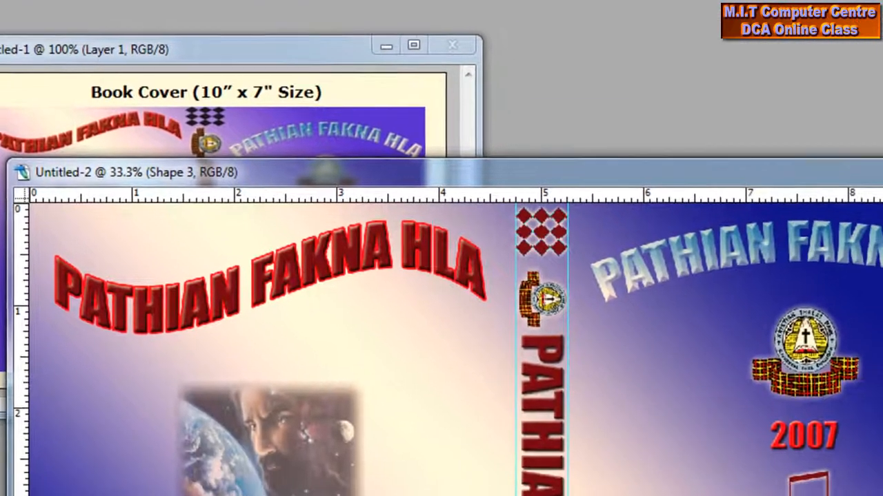
- Change the fill colour of the spine's diamond pattern shape to black
left_click(615, 61)
left_click_drag(478, 244, 288, 466)
left_click(803, 157)
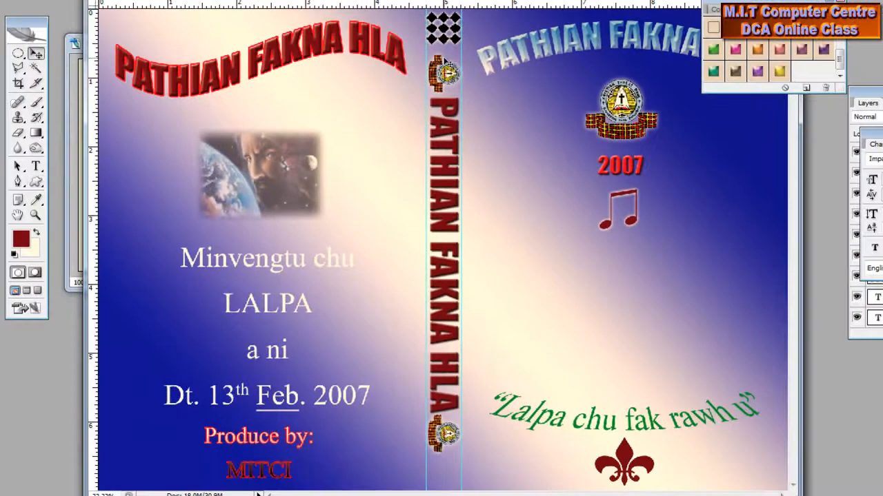
- Duplicate the black diamond pattern and place the copy at the bottom of the spine, below the lower emblem
mouse_move(479, 3)
left_mouse_down()
mouse_move(503, 198)
mouse_move(481, 3)
left_mouse_up()
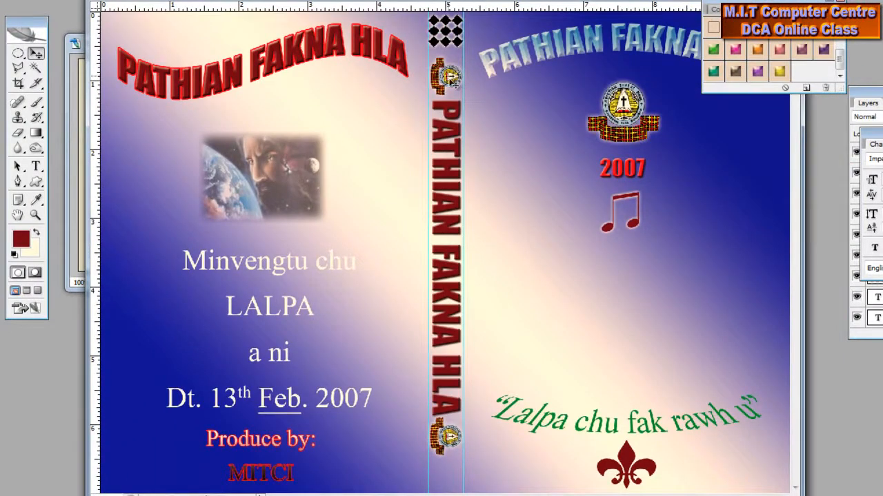
left_click_drag(459, 32, 456, 479)
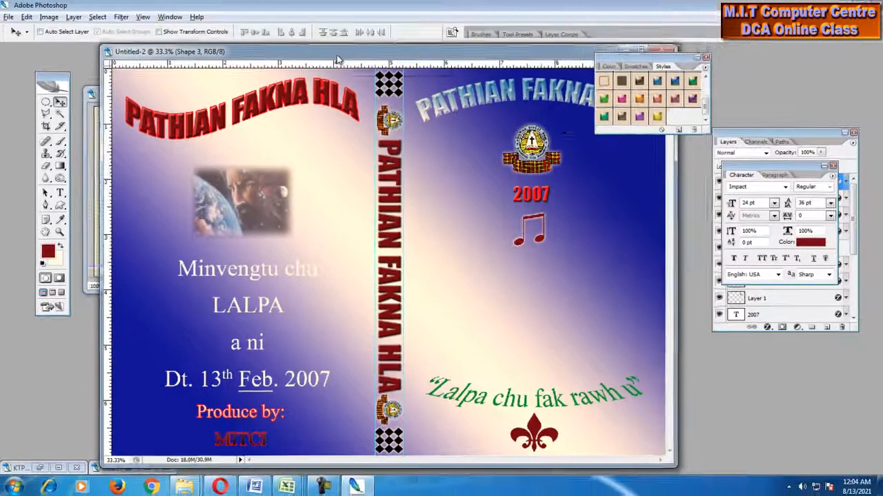
mouse_move(337, 54)
left_mouse_down()
mouse_move(363, 57)
mouse_move(328, 53)
mouse_move(508, 280)
mouse_move(400, 109)
mouse_move(350, 58)
left_mouse_up()
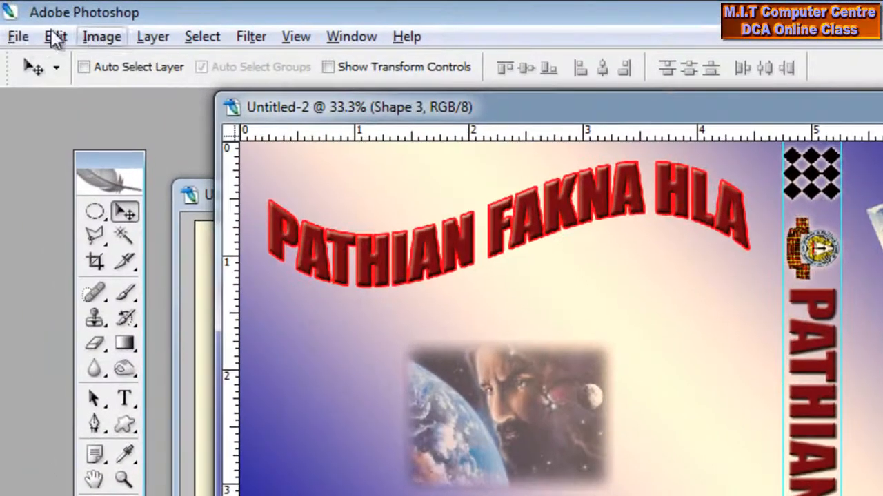
left_click(15, 31)
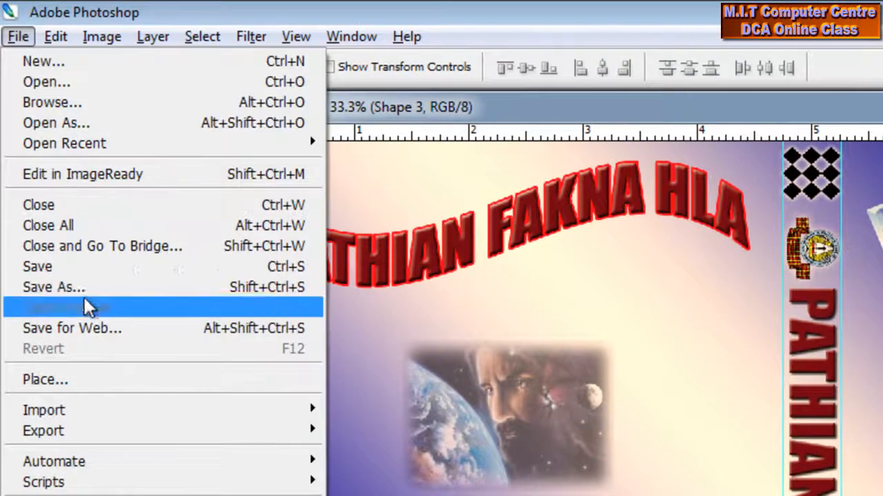
left_click(54, 287)
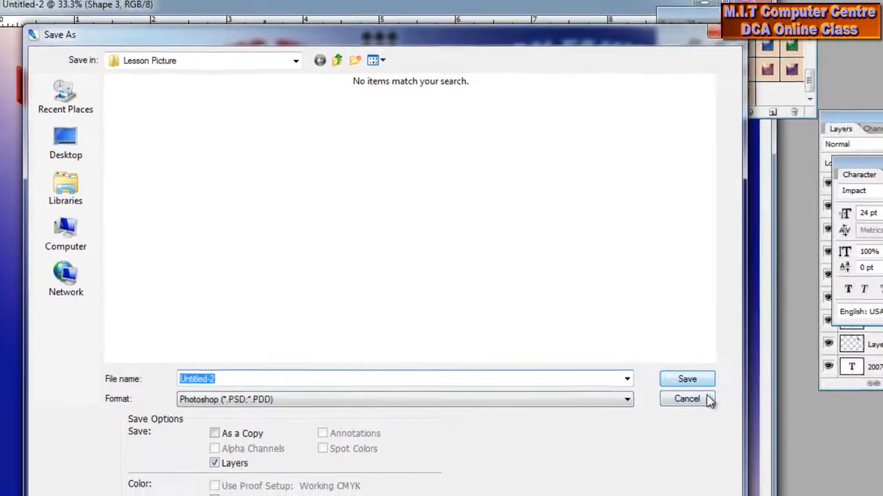
left_click(752, 408)
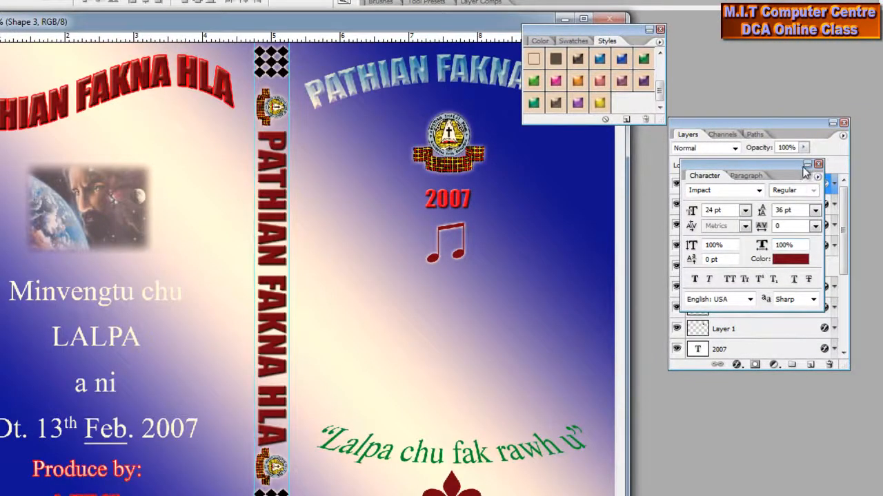
- Move the Character panel clear of the layer list and select the back-cover picture's layer, Layer 2
left_click_drag(745, 164, 759, 399)
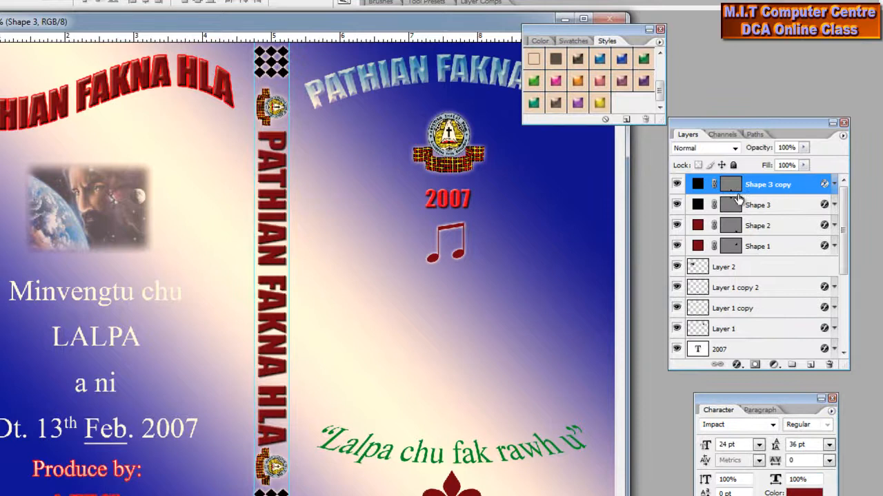
left_click(737, 306)
left_click(738, 269)
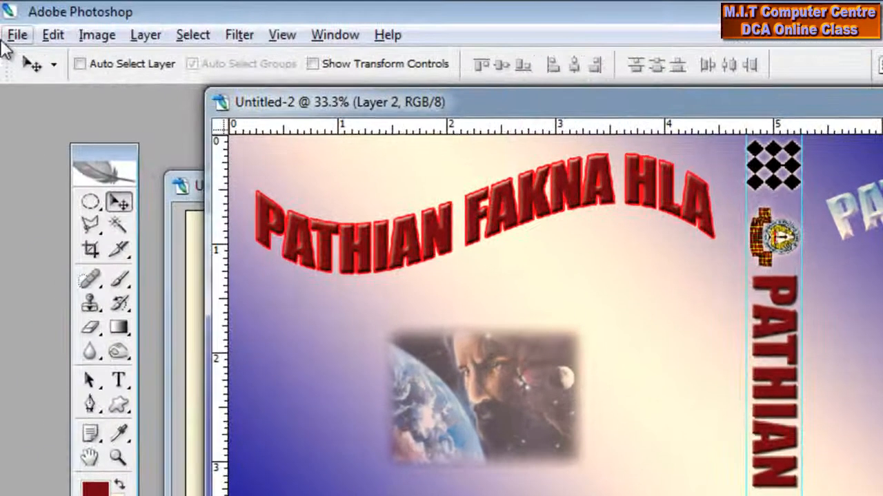
- Save the cover to the Desktop as the JPEG file Untitled-2.jpg with the quality raised to the largest file size
left_click(15, 34)
left_click(101, 271)
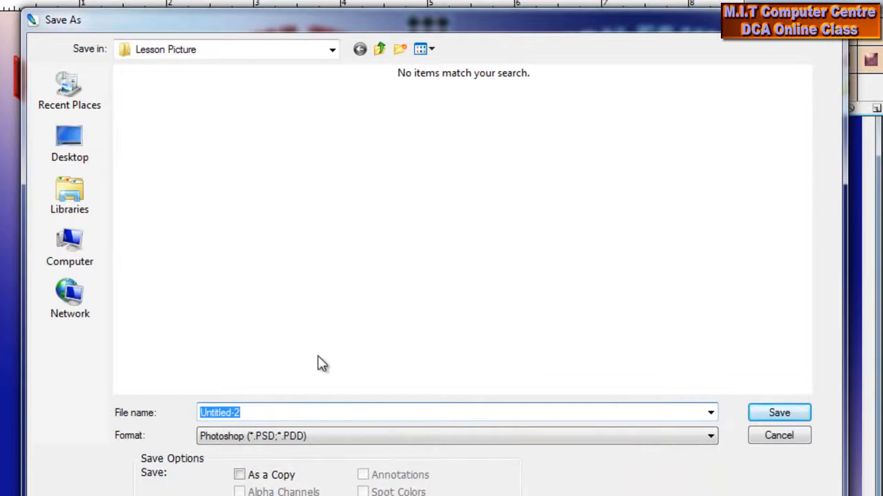
left_click(325, 435)
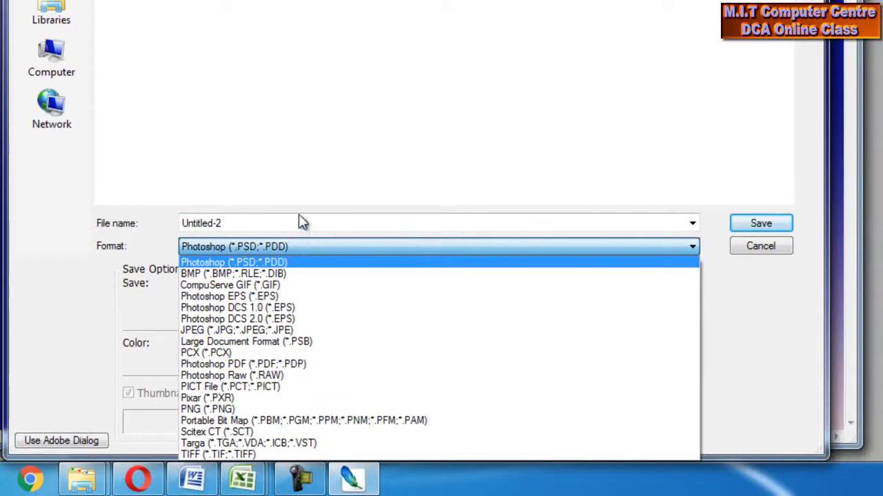
left_click(222, 332)
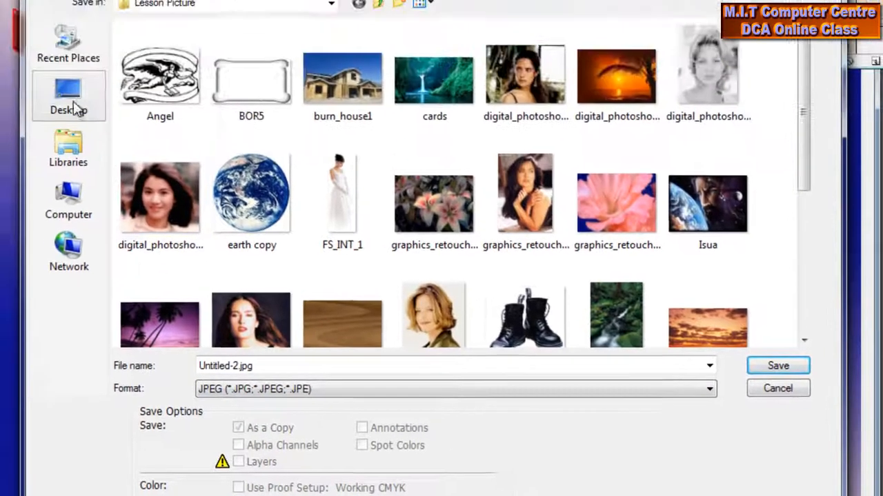
left_click(76, 105)
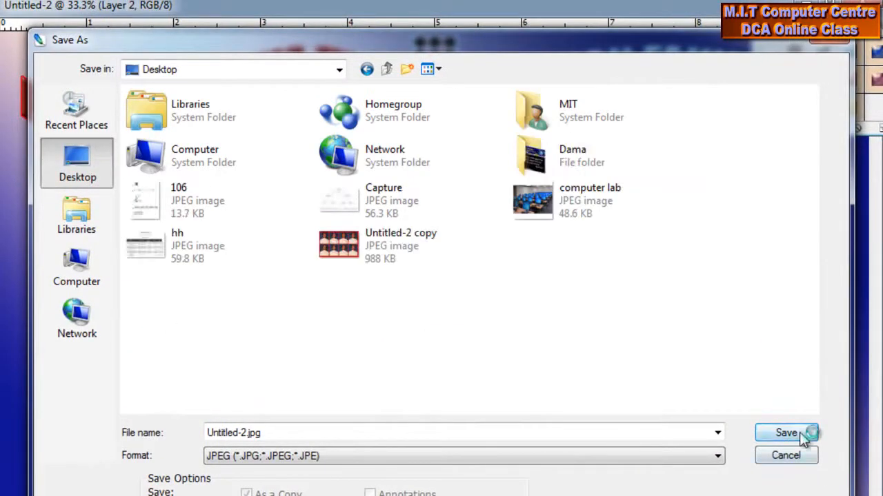
left_click(802, 434)
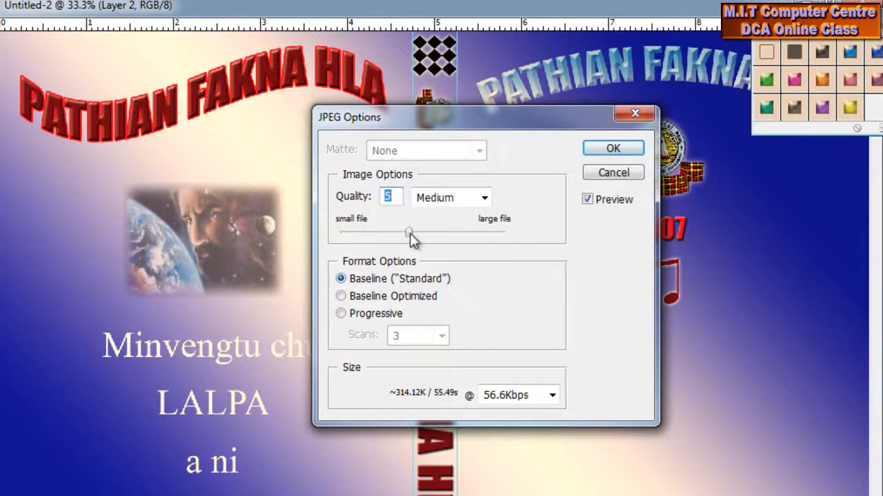
left_click_drag(410, 238, 520, 250)
left_click(603, 153)
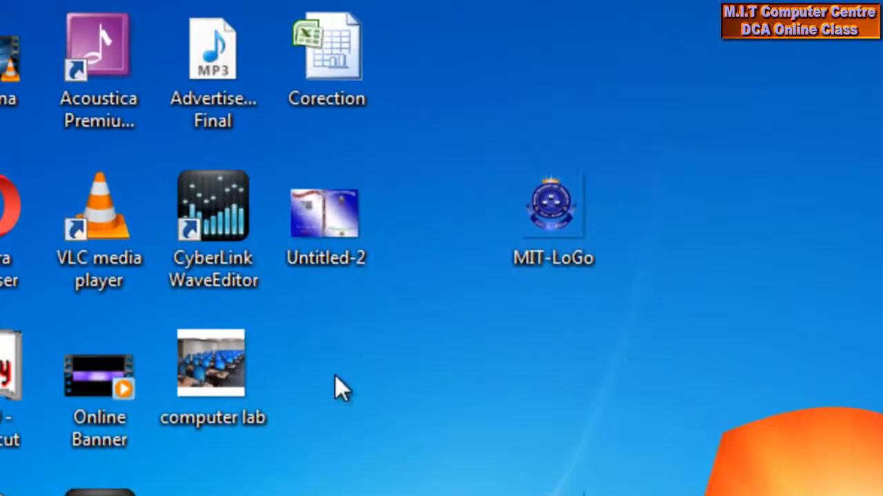
- Open the Untitled-2 JPEG from the desktop to check the finished cover, close it and return to Photoshop
left_click(326, 207)
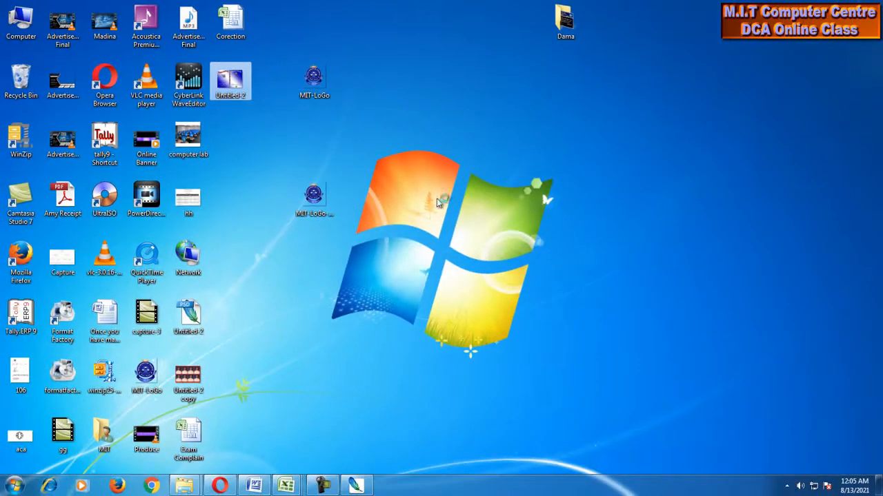
left_click(244, 235)
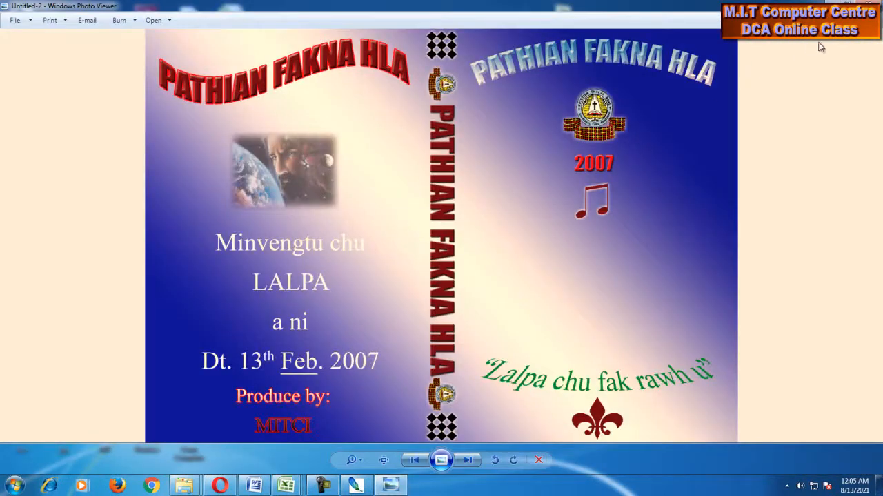
key("alt+F4")
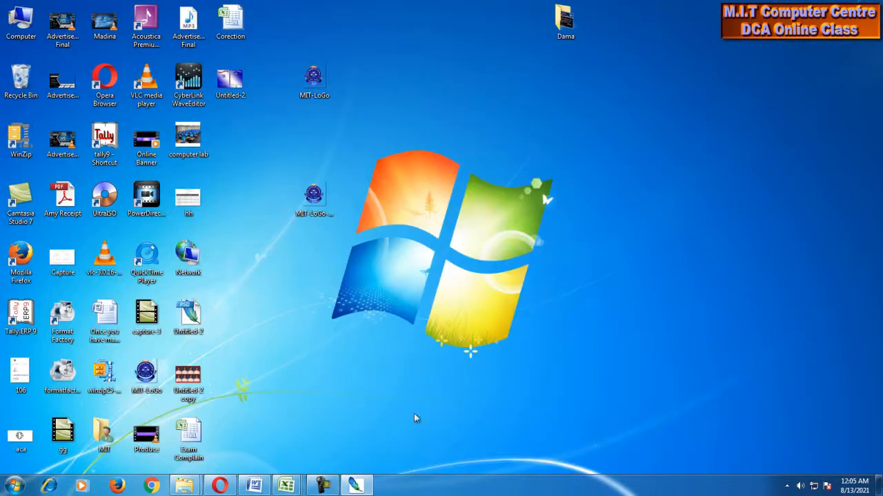
left_click(356, 486)
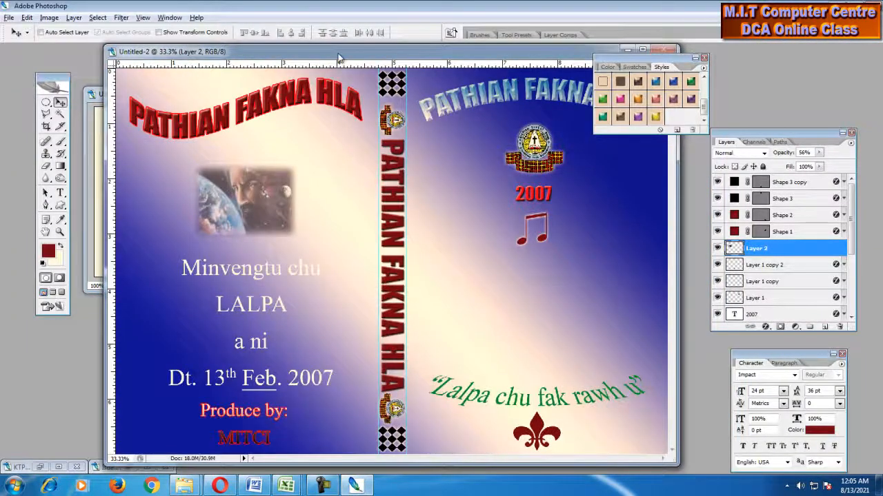